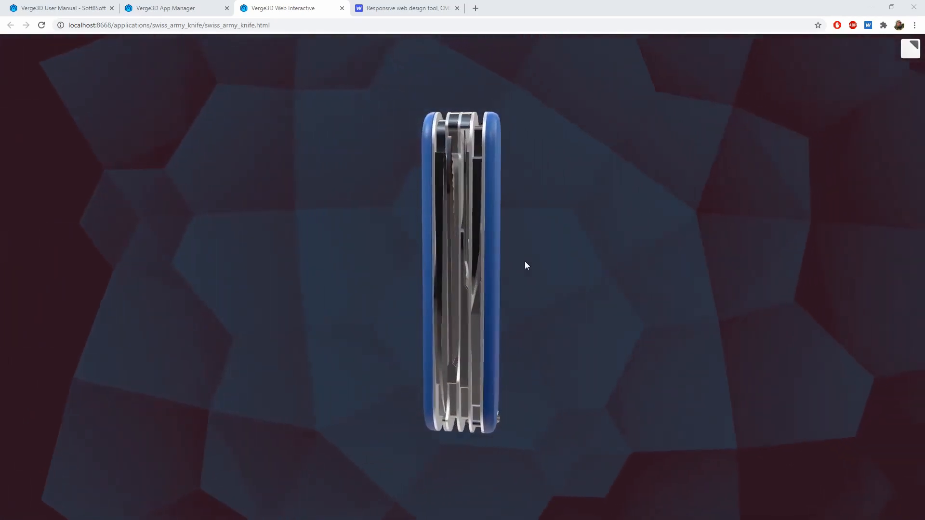
# Switch to the Webflow website and look through its home page
pyautogui.click(409, 4)
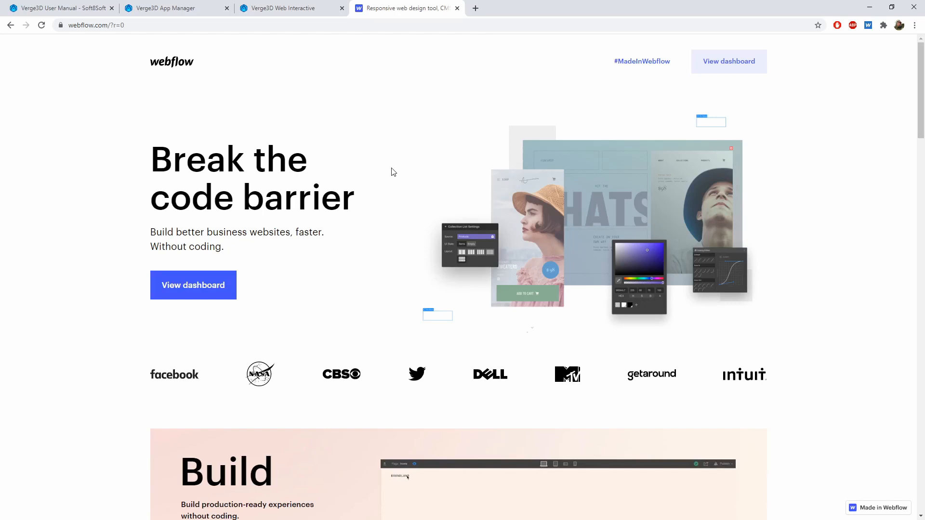
pyautogui.scroll(-20, 393, 172)
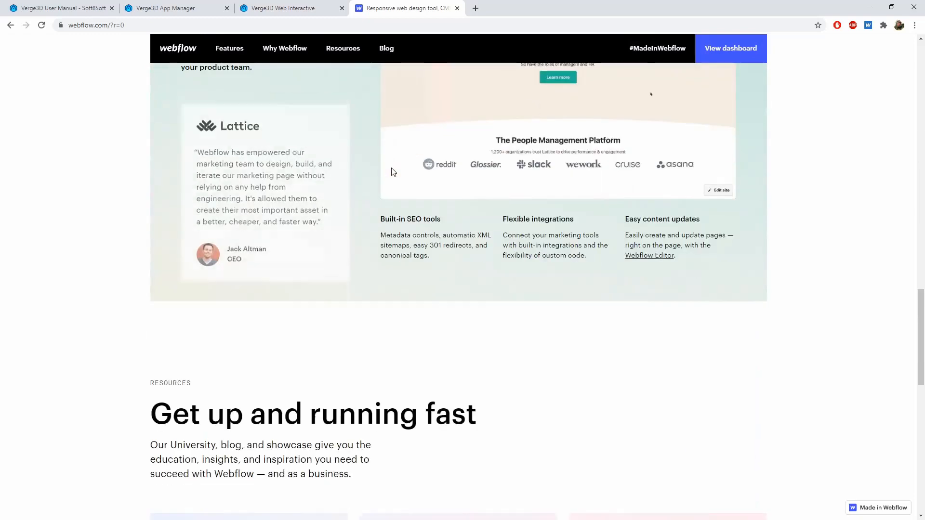
pyautogui.scroll(-6, 393, 172)
pyautogui.scroll(-5, 393, 172)
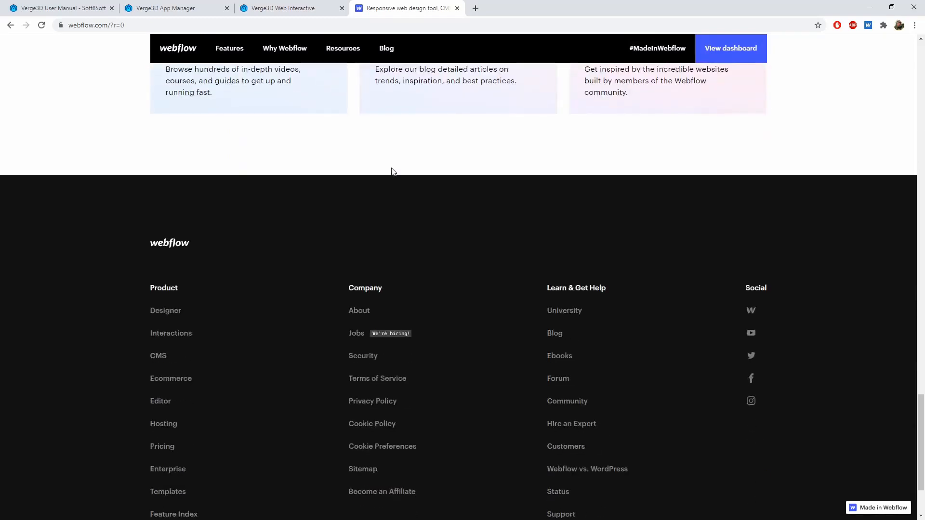
pyautogui.scroll(10, 393, 172)
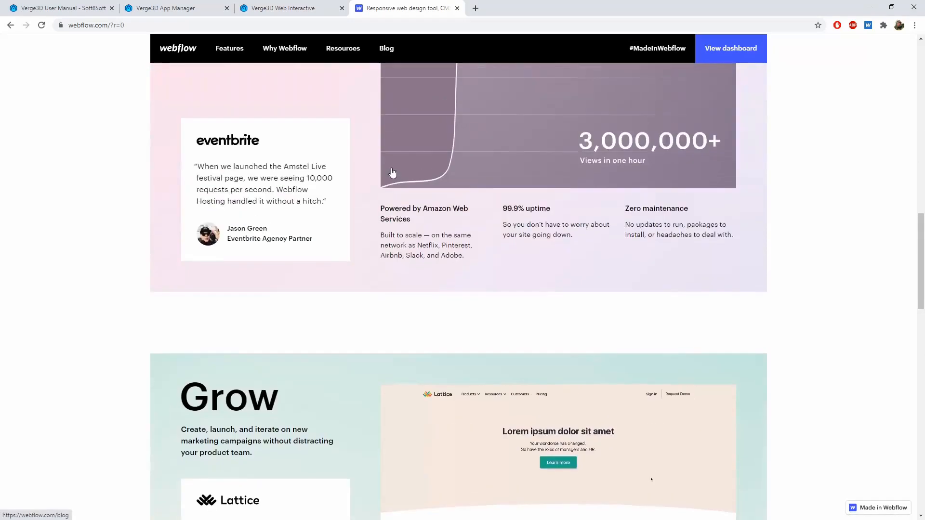
pyautogui.scroll(10, 393, 172)
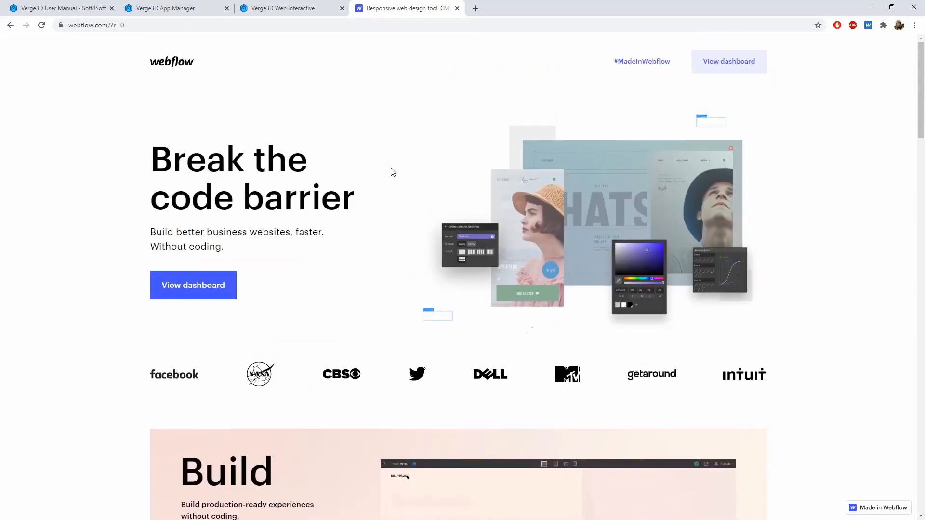
# Create a Blank Site project named "Swiss Army Knife Tutorial" in the Tutorials folder of the Webflow dashboard
pyautogui.click(199, 282)
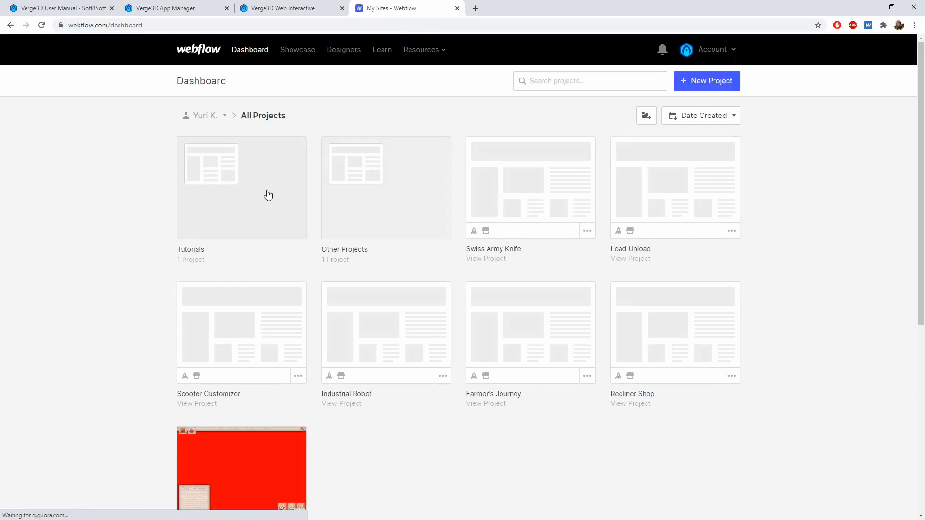
pyautogui.click(269, 195)
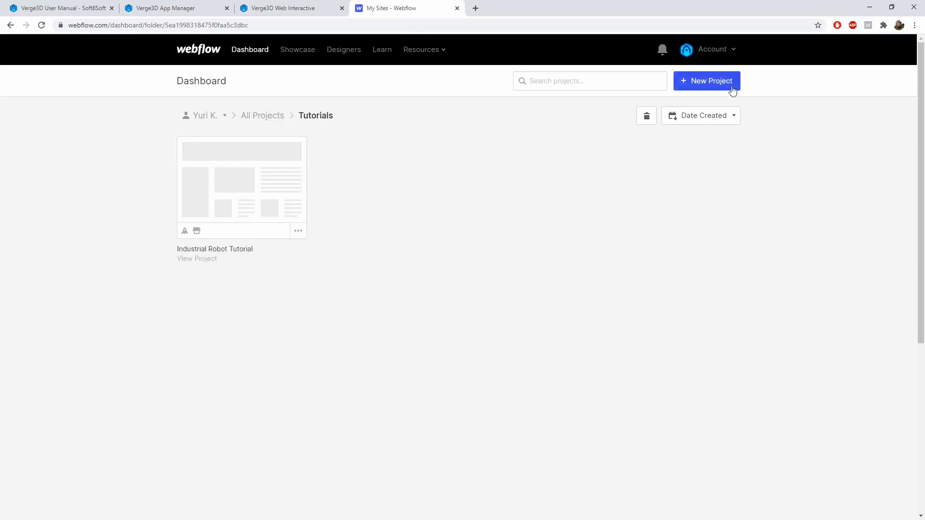
pyautogui.click(709, 84)
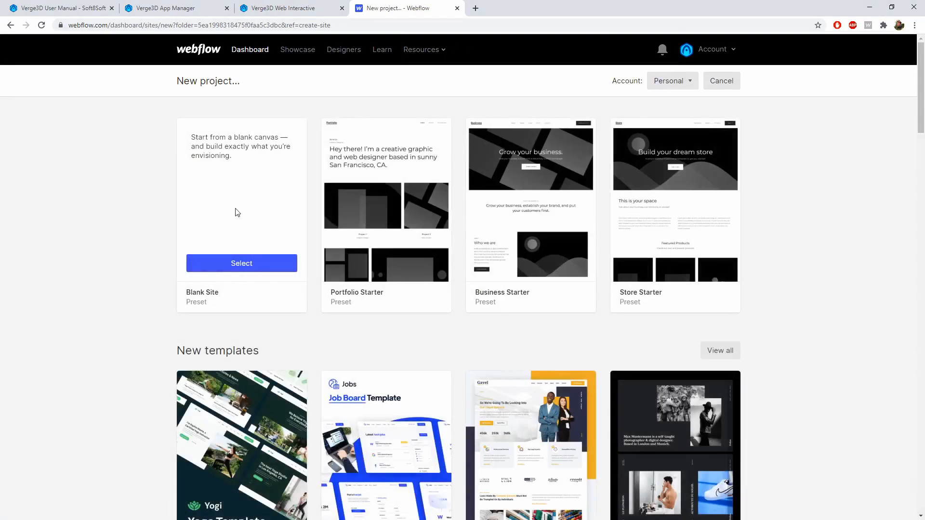
pyautogui.click(237, 265)
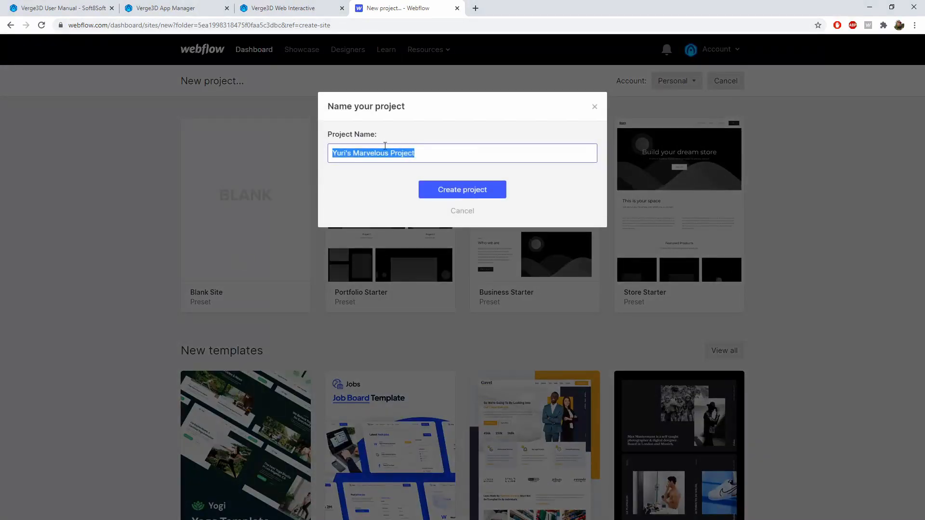
pyautogui.write('Swiss')
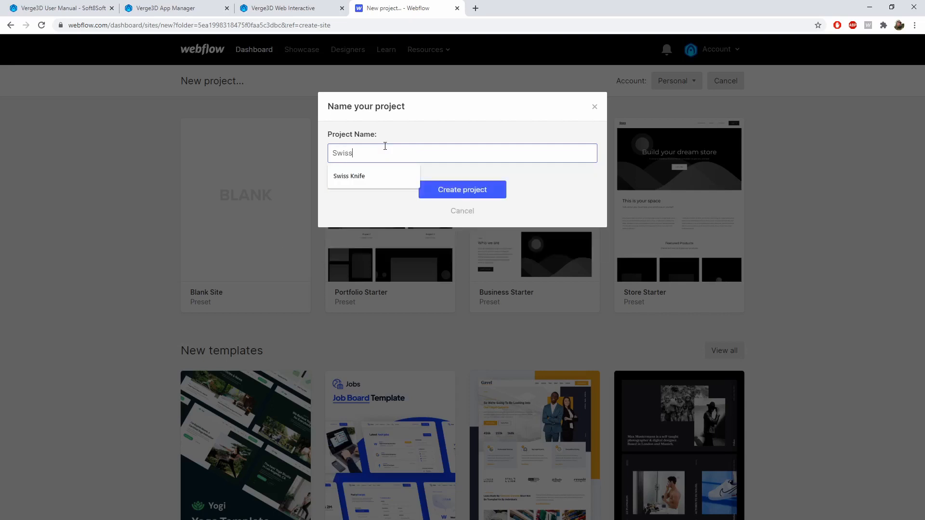
pyautogui.write(' Army Kn')
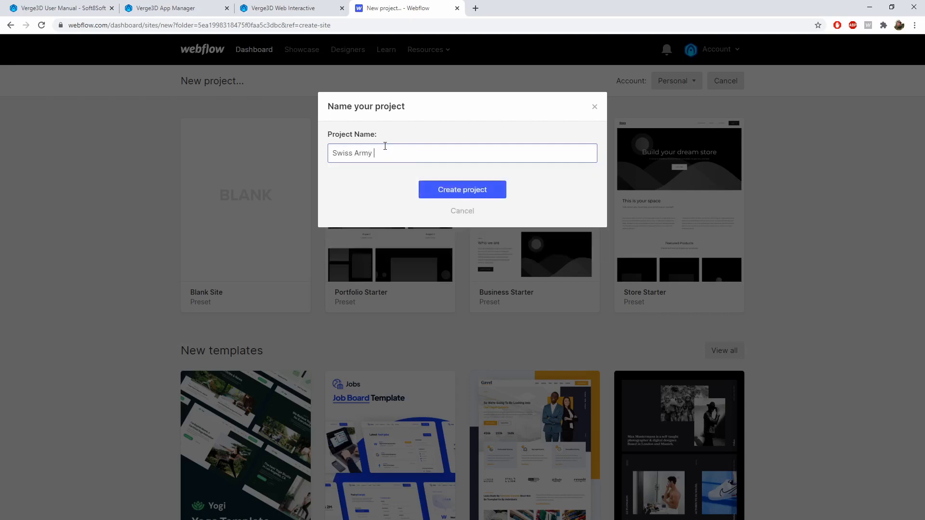
pyautogui.write('ife Tutorial')
pyautogui.click(478, 191)
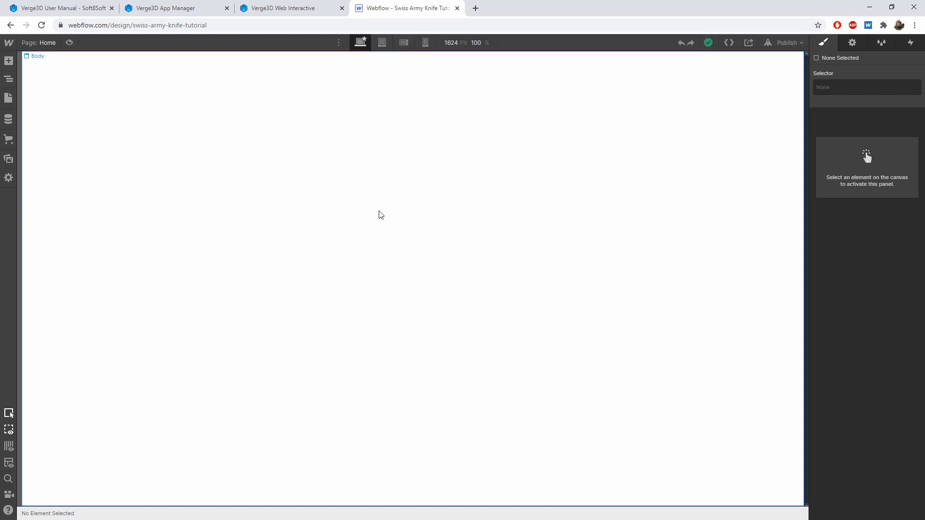
# Examine the Body element's style options, custom attributes, style manager and interaction triggers
pyautogui.click(424, 190)
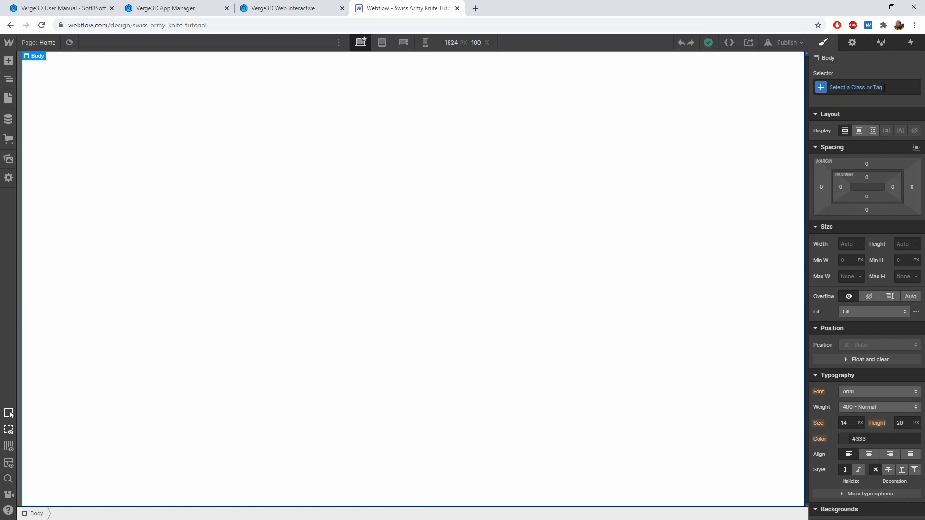
pyautogui.click(854, 43)
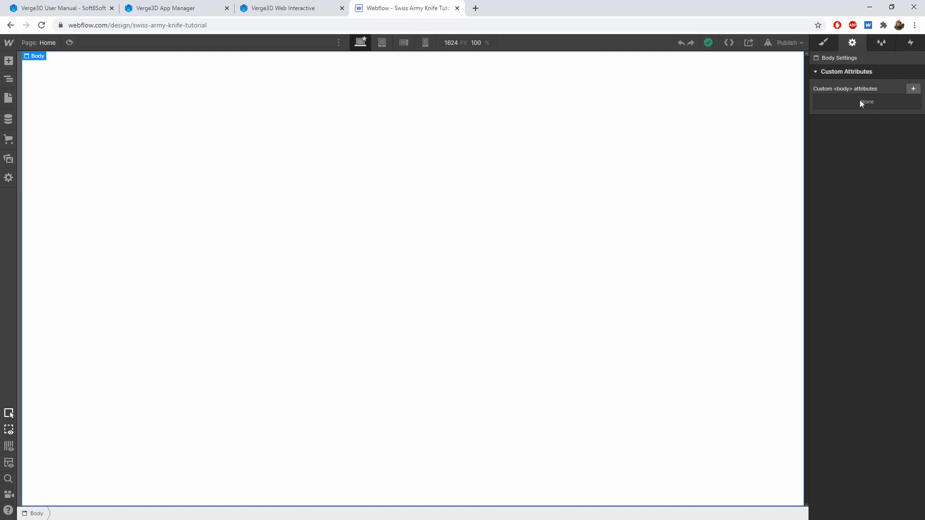
pyautogui.click(883, 47)
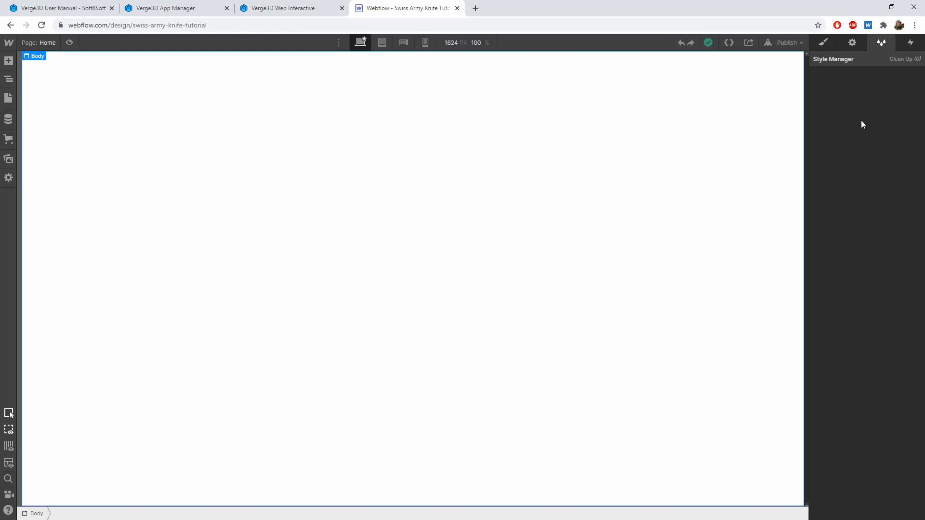
pyautogui.click(911, 42)
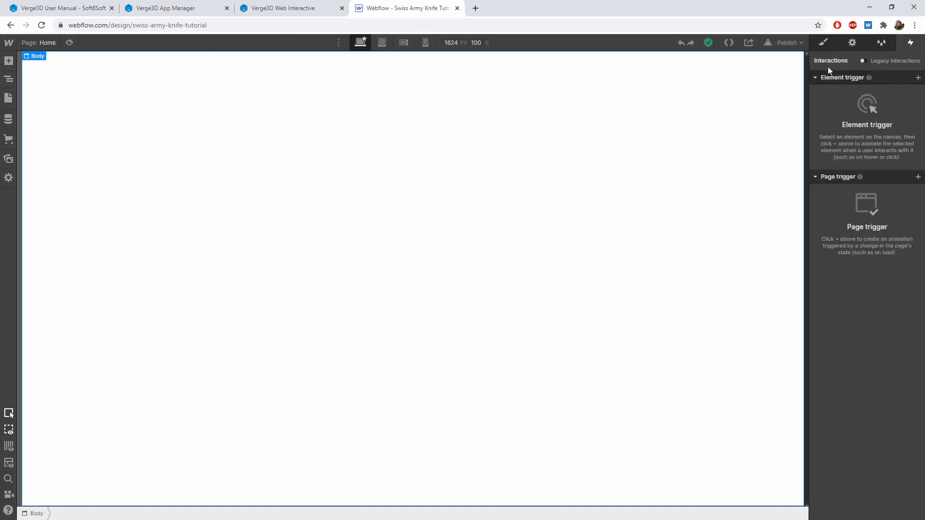
pyautogui.click(824, 43)
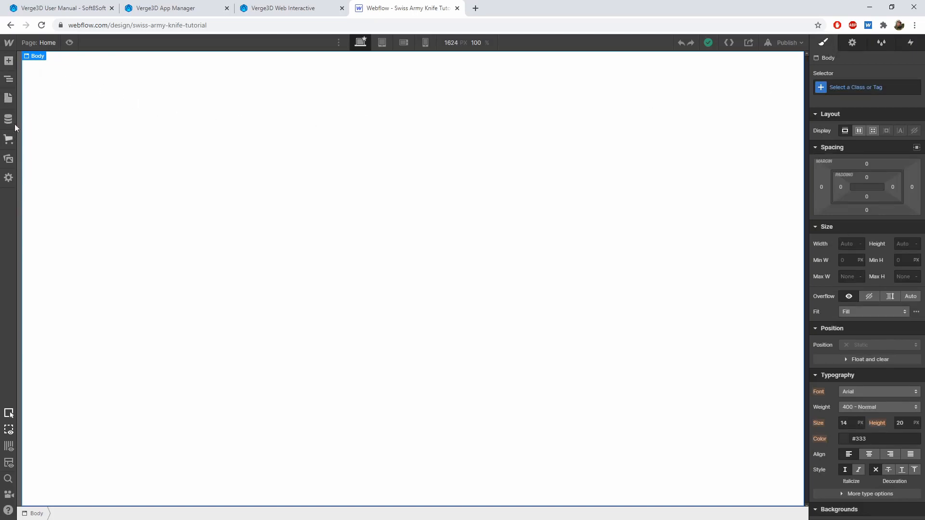
# Look through the available page elements, the element hierarchy, the pages, the assets and the designer settings
pyautogui.click(8, 62)
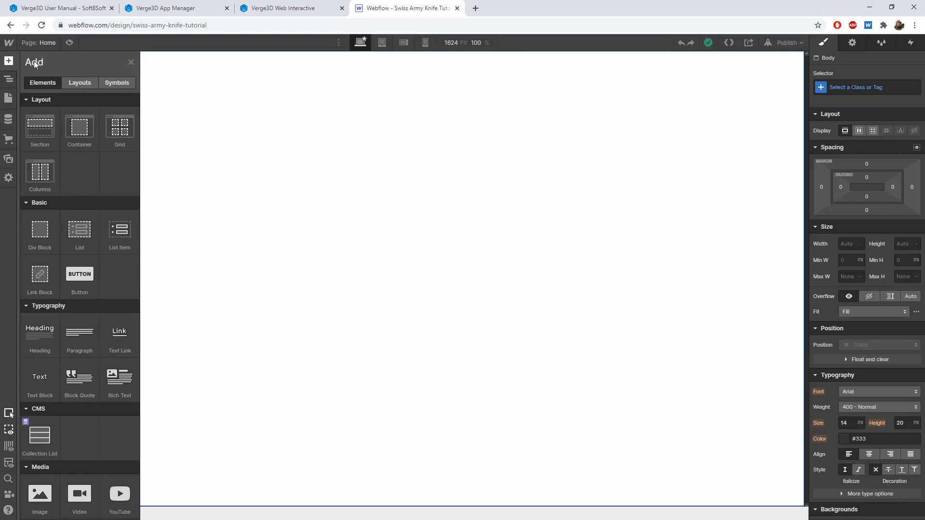
pyautogui.scroll(-6, 76, 270)
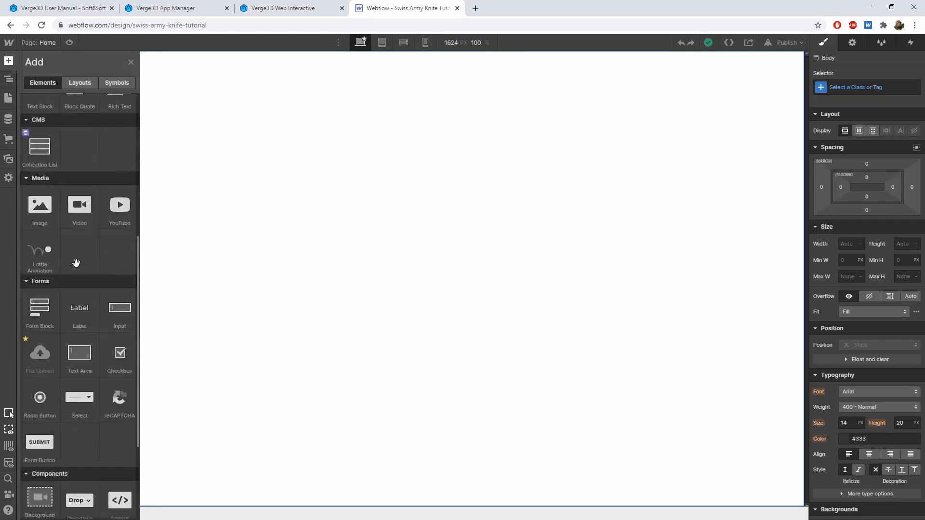
pyautogui.scroll(6, 76, 262)
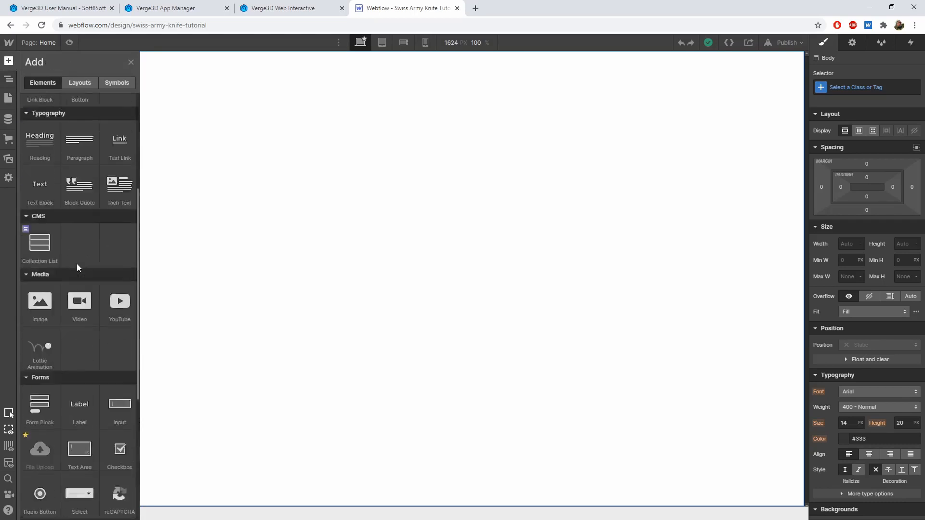
pyautogui.click(11, 82)
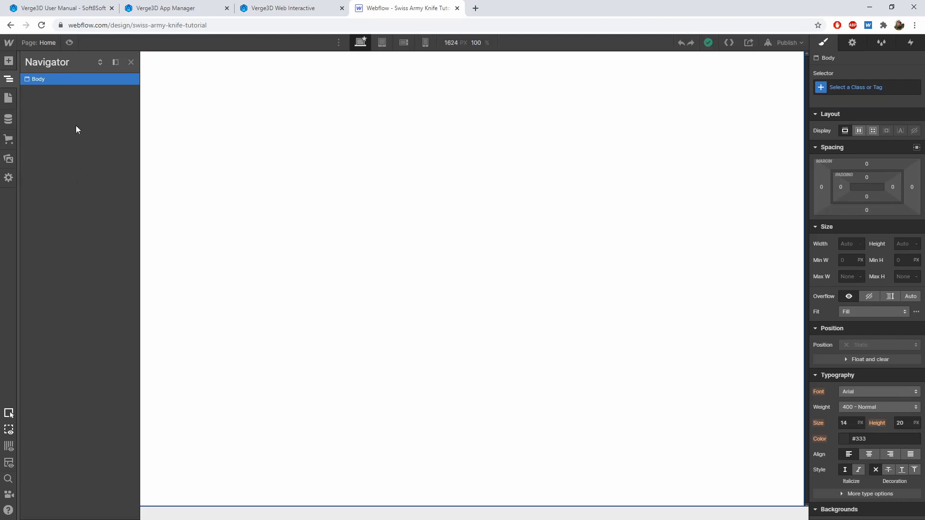
pyautogui.click(9, 98)
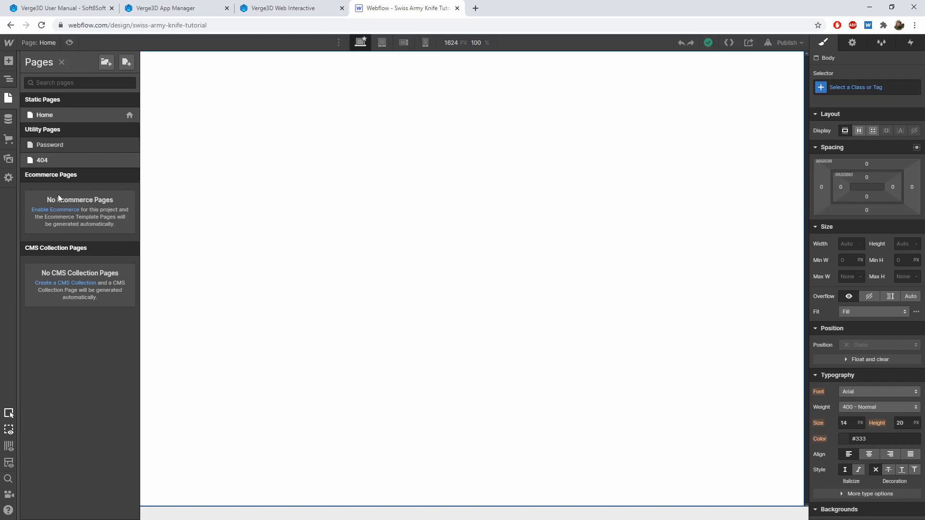
pyautogui.click(8, 159)
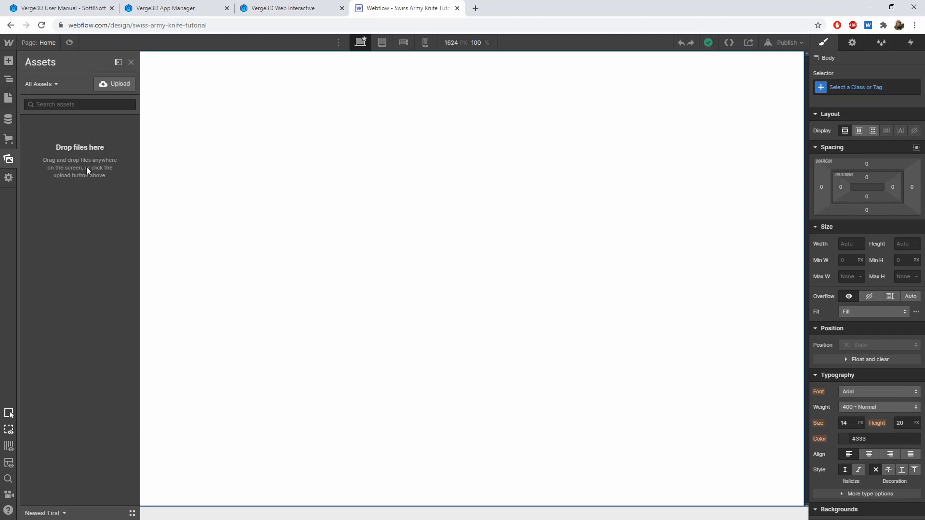
pyautogui.click(9, 179)
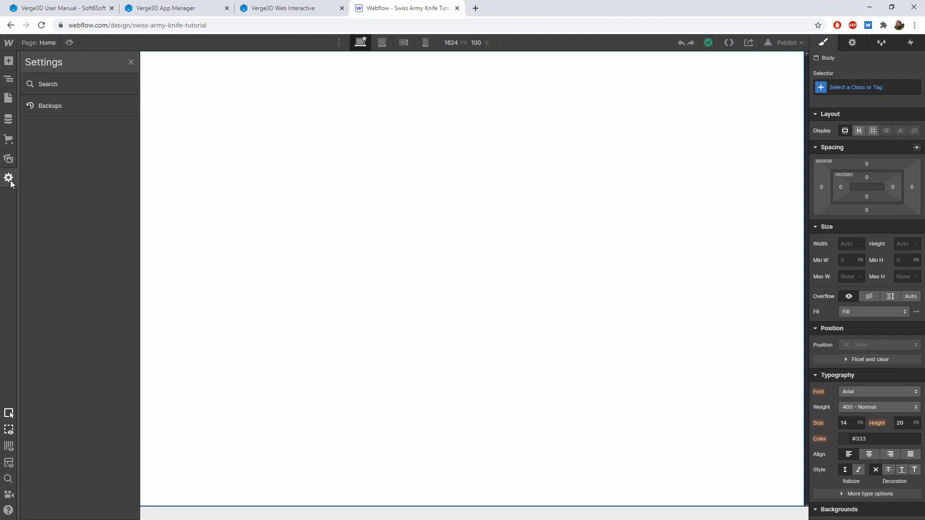
# Add an HTML Embed component to the body of the Home page
pyautogui.click(9, 61)
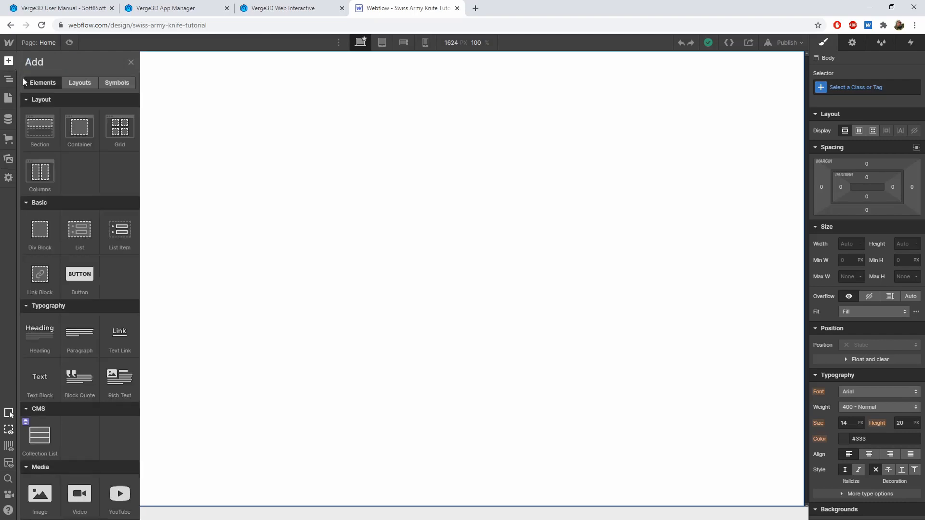
pyautogui.scroll(-5, 81, 159)
pyautogui.scroll(-3, 82, 159)
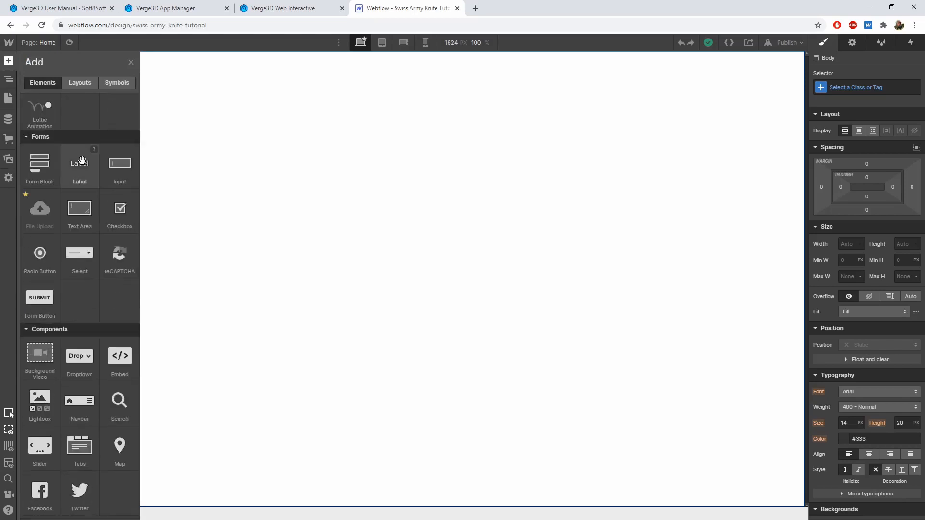
pyautogui.click(120, 357)
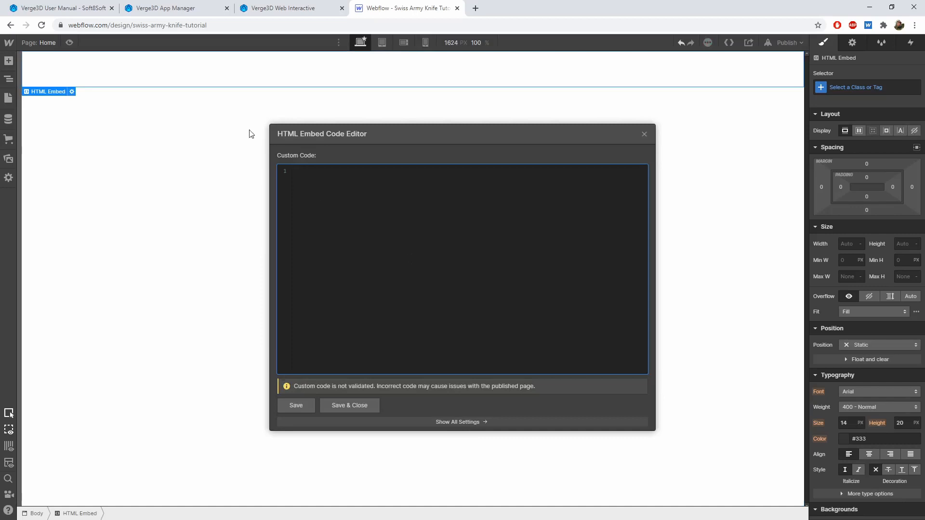
# Copy the iframe line for my_awesome_app.html from the Verge3D manual's HTML-Based User Interfaces page into the Webflow HTML Embed code
pyautogui.click(53, 5)
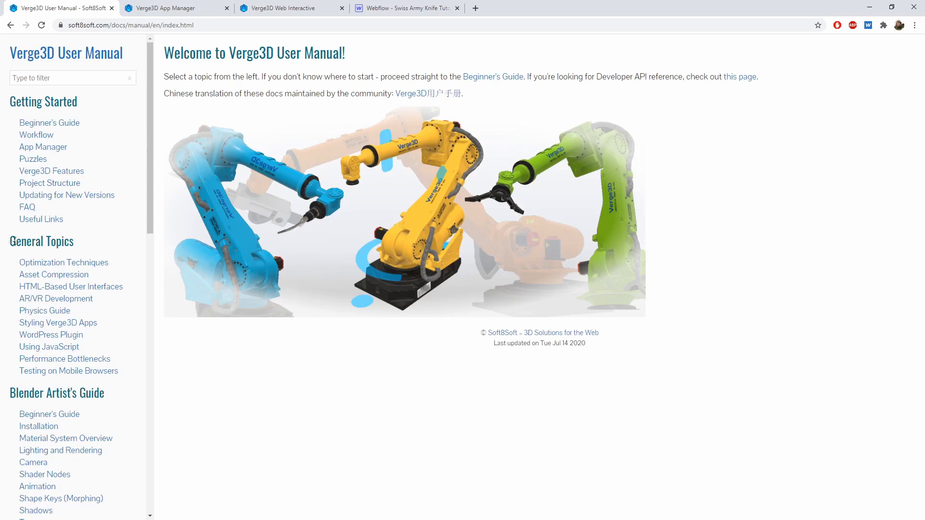
pyautogui.moveTo(13, 242); pyautogui.dragTo(81, 243)
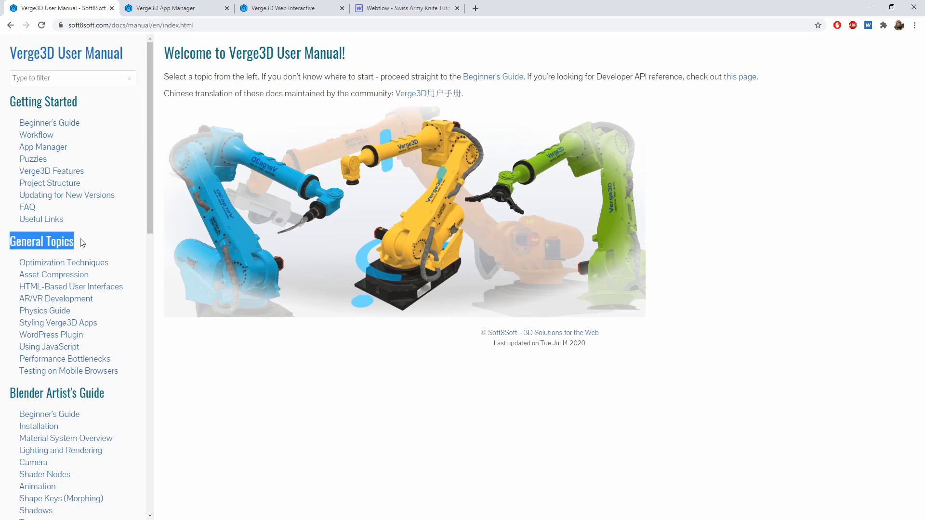
pyautogui.click(111, 291)
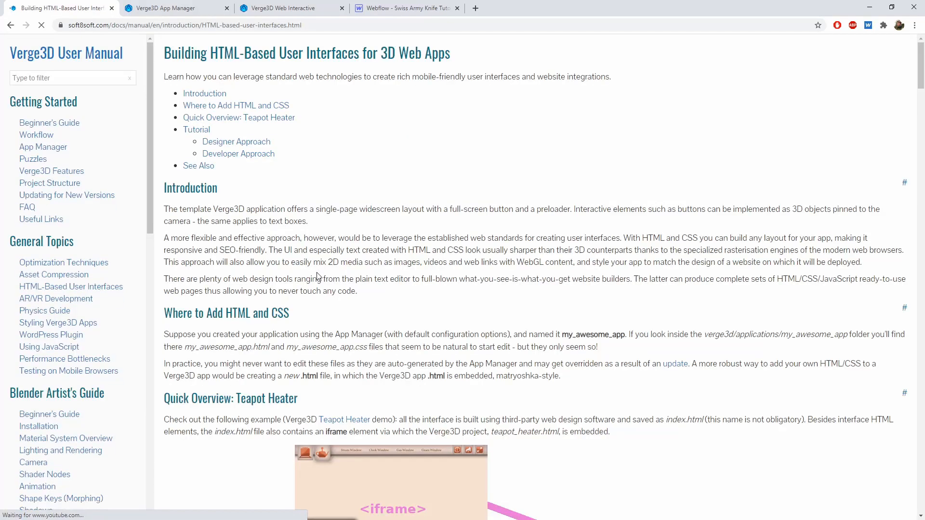
pyautogui.scroll(-20, 317, 276)
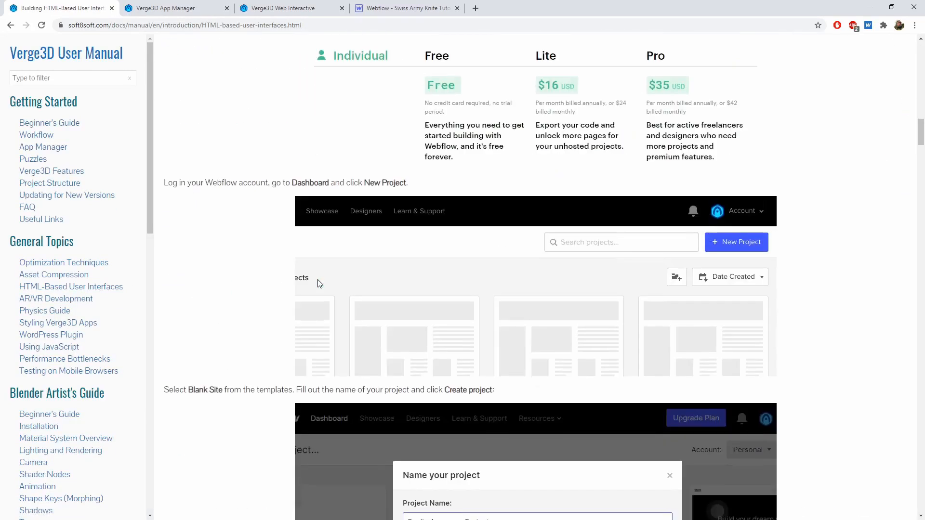
pyautogui.scroll(-8, 318, 281)
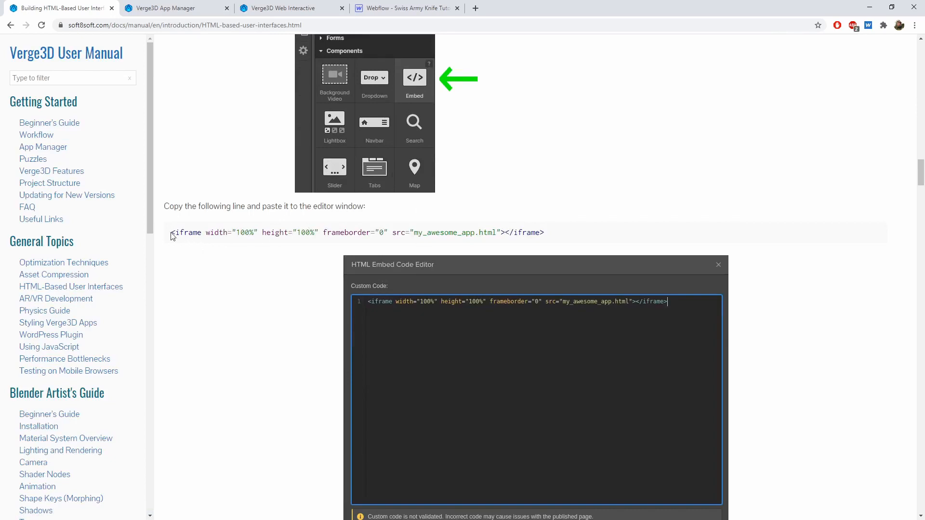
pyautogui.moveTo(173, 236); pyautogui.dragTo(560, 237)
pyautogui.hotkey('ctrl', 'c')
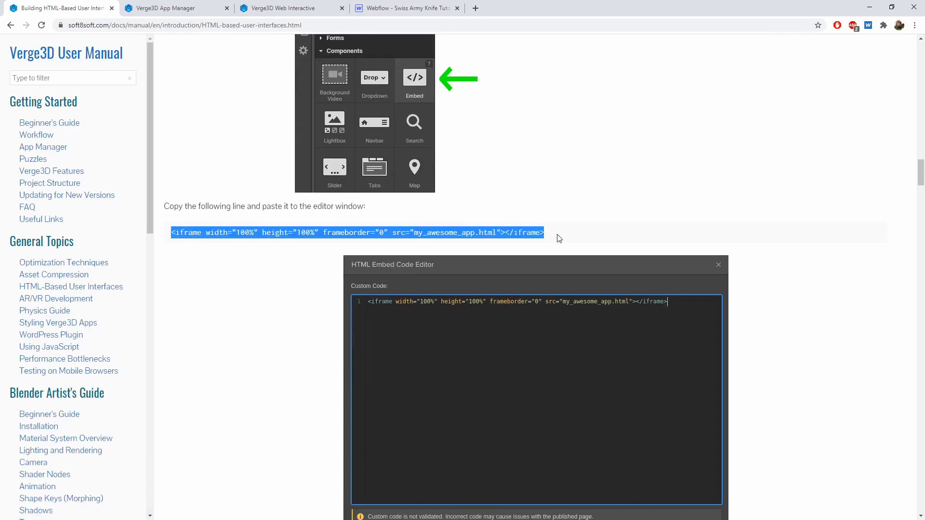
pyautogui.click(377, 6)
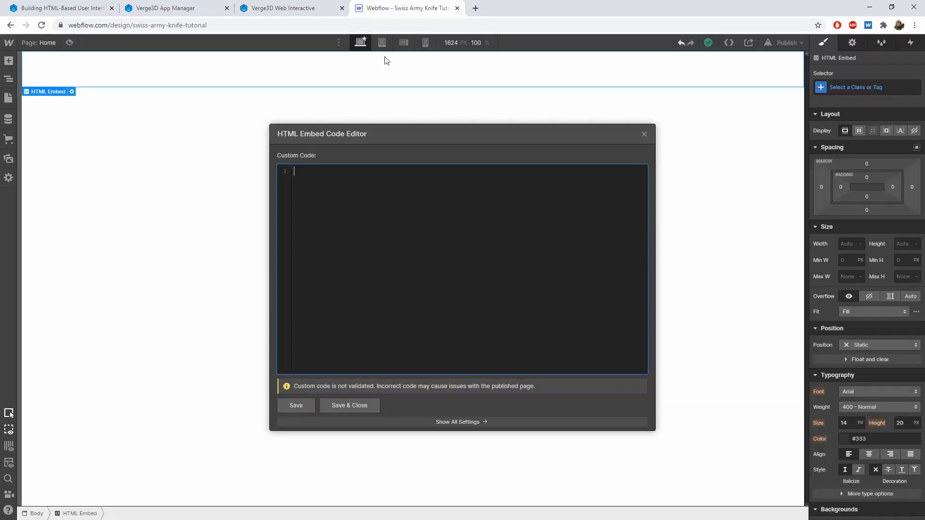
pyautogui.hotkey('ctrl', 'v')
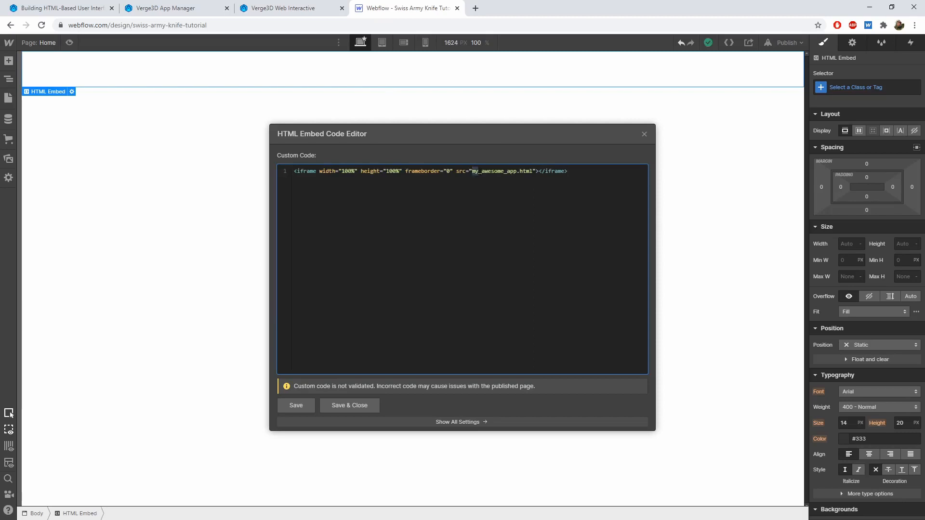
# Upload the Swiss Army Knife app to Verge3D Network from the Verge3D App Manager and copy the direct link of swiss_army_knife.html
pyautogui.moveTo(472, 172); pyautogui.dragTo(520, 171)
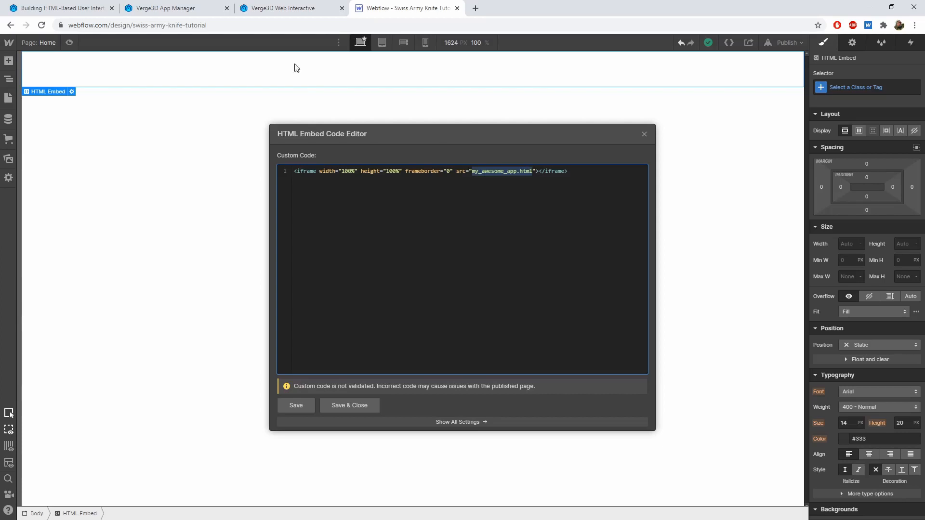
pyautogui.click(283, 6)
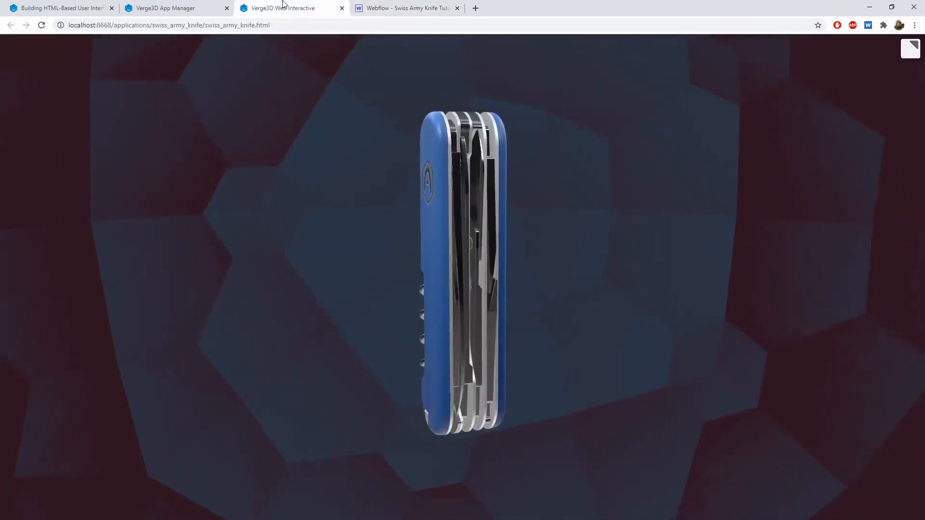
pyautogui.click(164, 8)
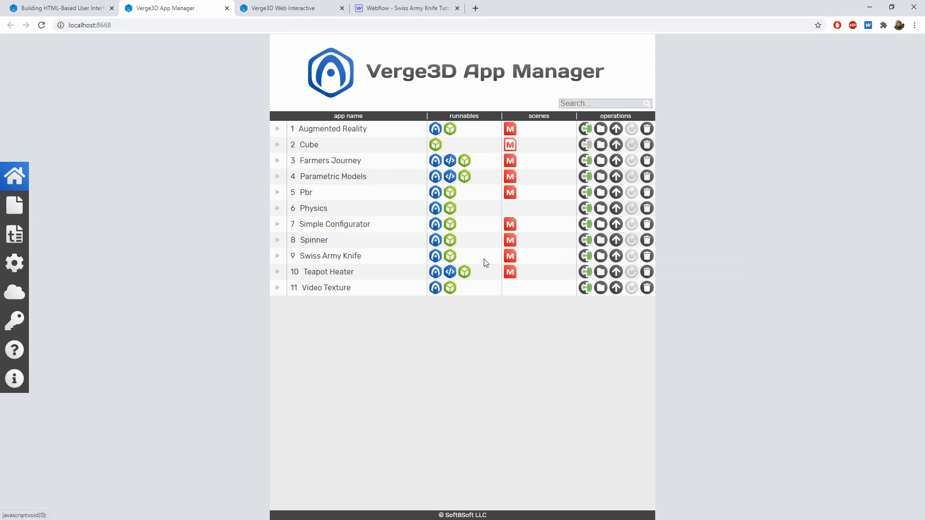
pyautogui.click(616, 257)
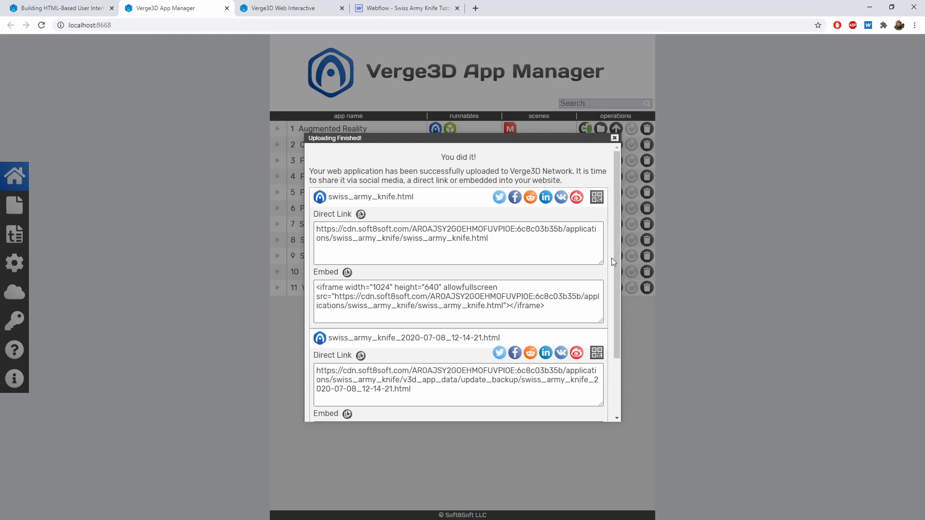
pyautogui.click(361, 215)
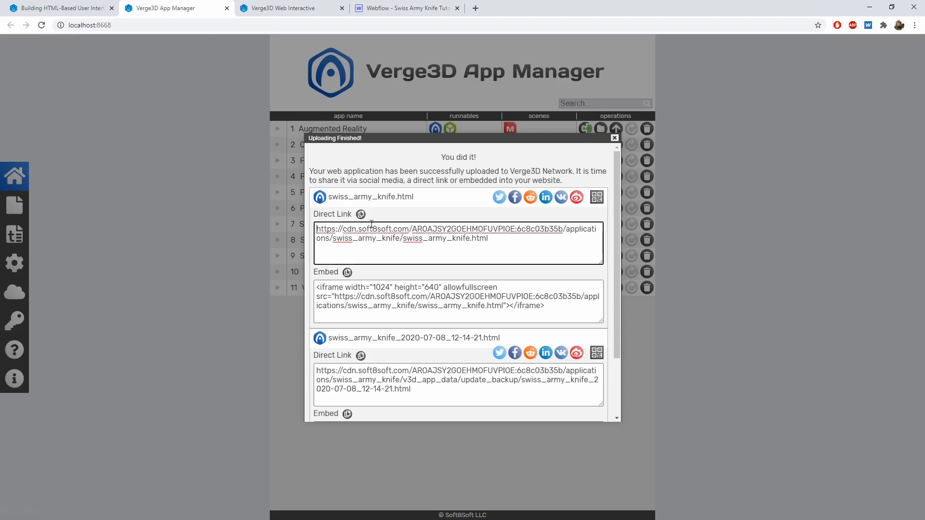
# Back in Webflow, replace my_awesome_app.html in the iframe's src with the copied direct link and save the embed code
pyautogui.click(383, 7)
pyautogui.hotkey('ctrl', 'v')
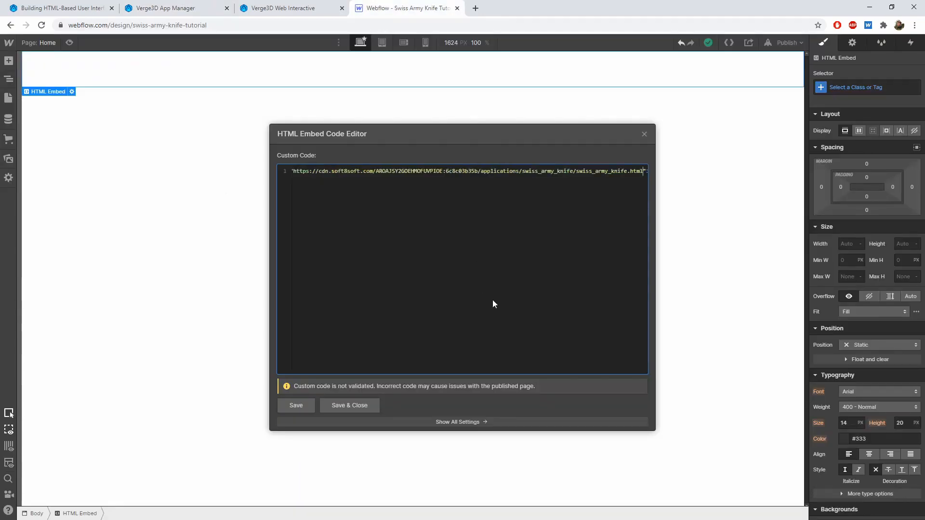
pyautogui.click(349, 406)
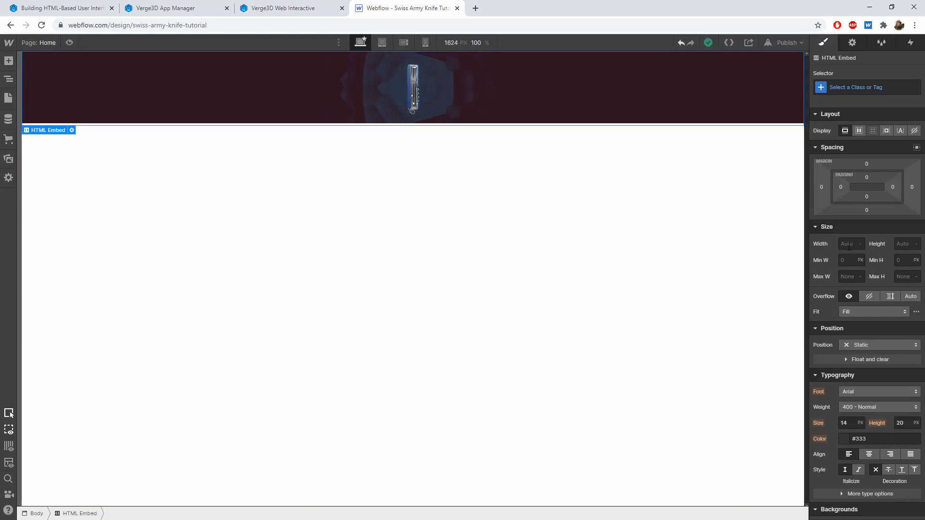
# Give the HTML Embed absolute positioning anchored at top left, with width and height both at 100%
pyautogui.click(856, 345)
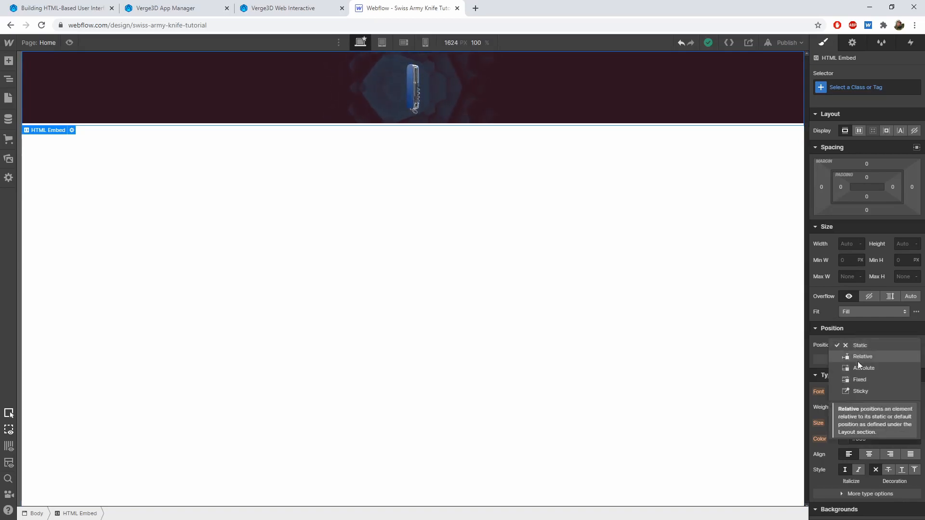
pyautogui.click(874, 368)
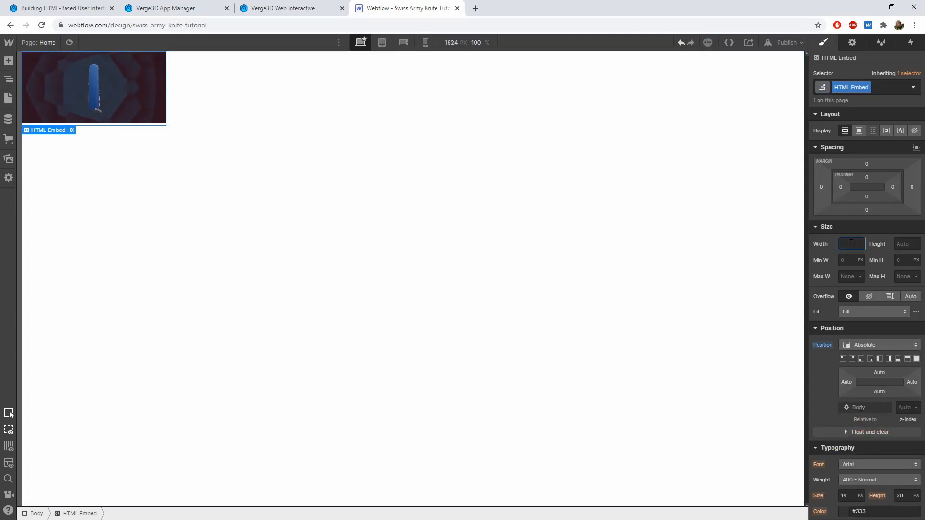
pyautogui.write('100')
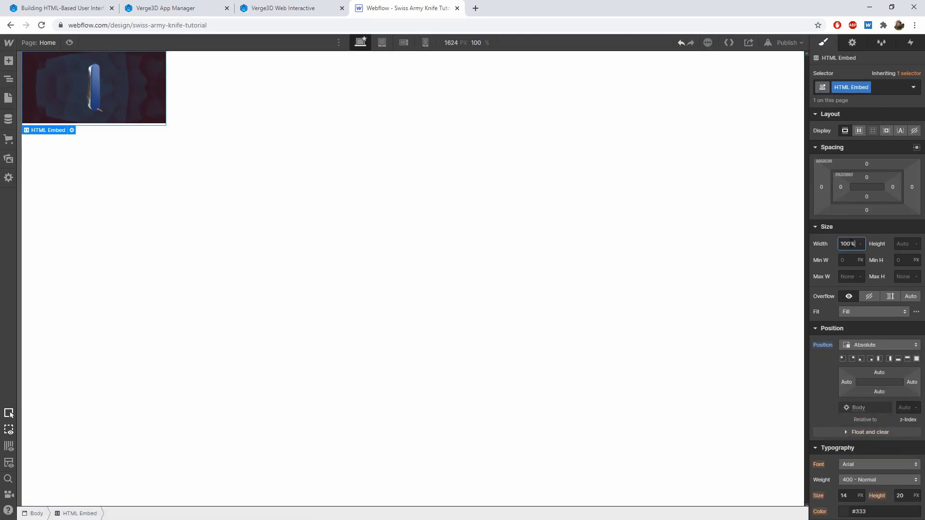
pyautogui.write('%')
pyautogui.click(909, 243)
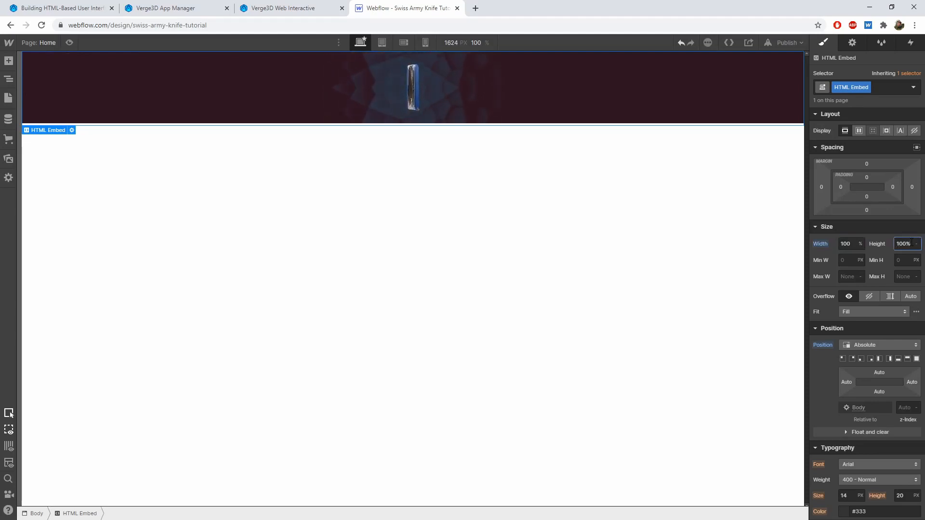
pyautogui.write('100%')
pyautogui.press('Return')
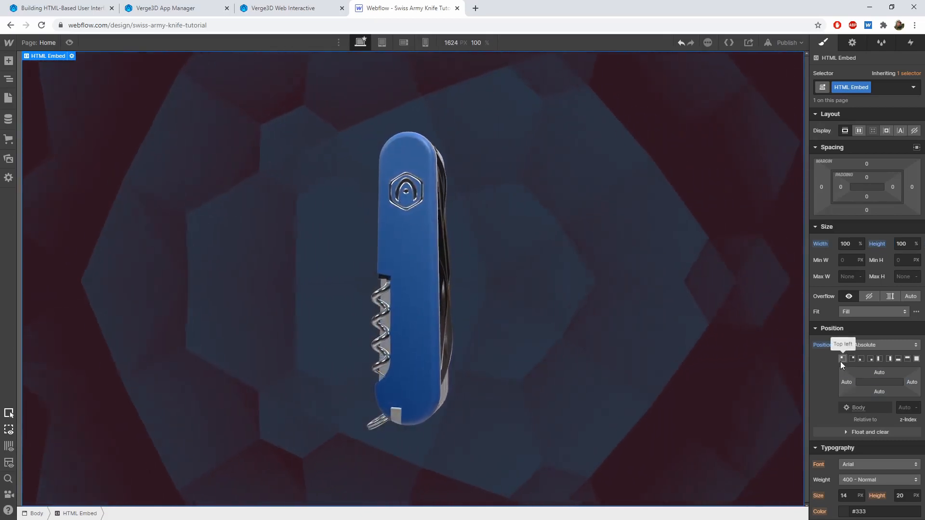
pyautogui.click(841, 359)
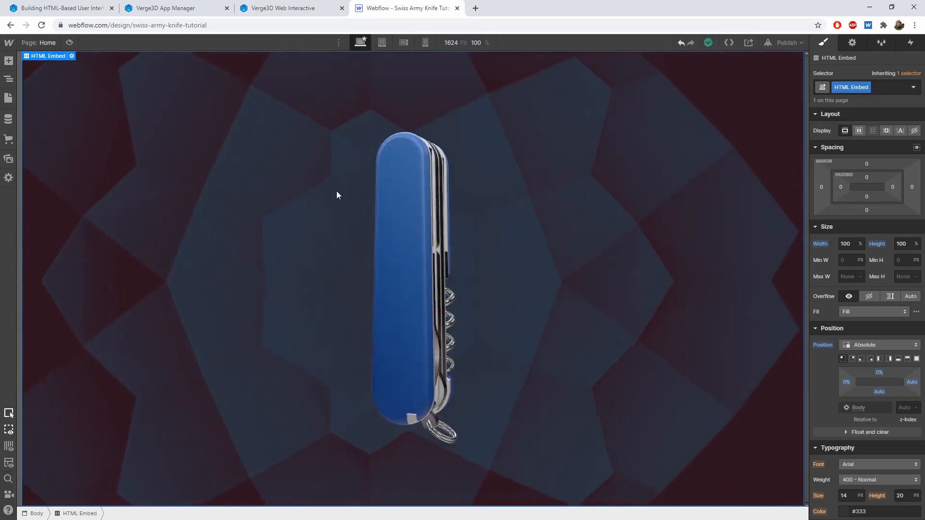
# Add a Div Block to the page body and give it a new class named button
pyautogui.click(8, 62)
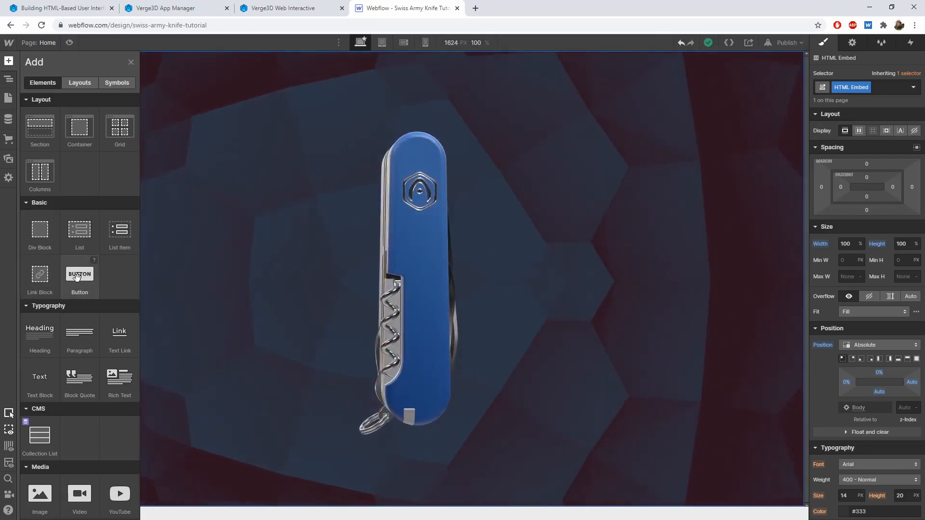
pyautogui.click(29, 235)
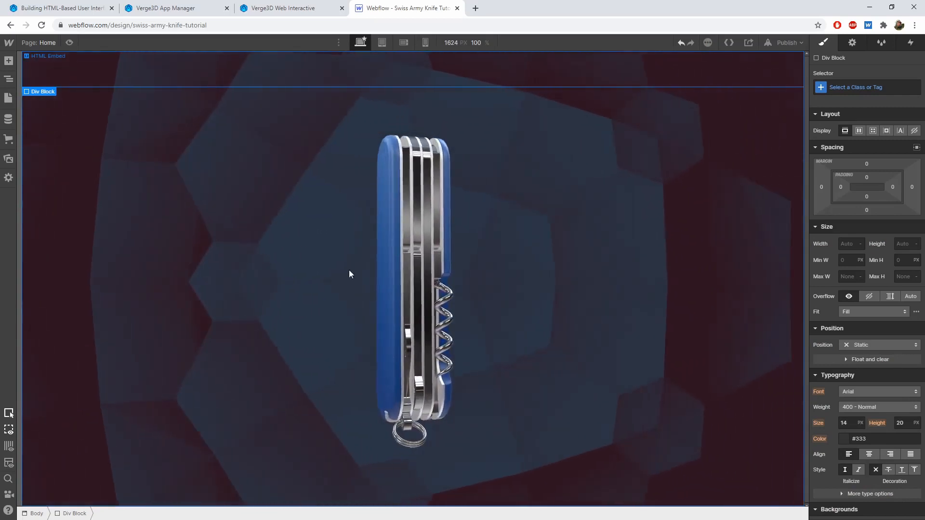
pyautogui.click(860, 87)
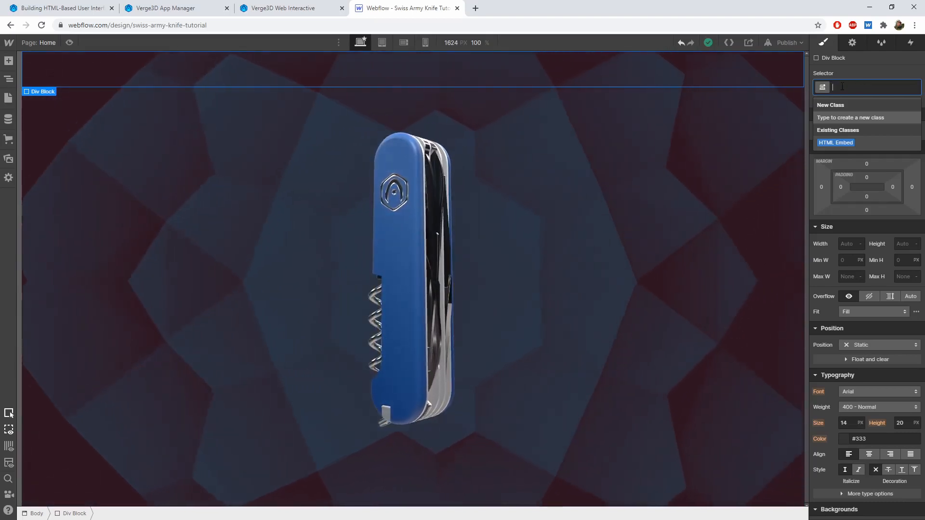
pyautogui.write('butt')
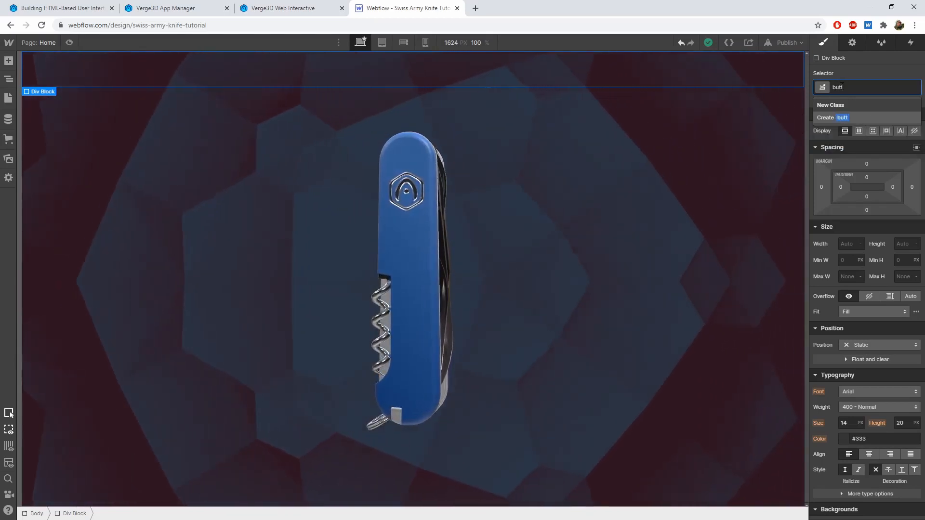
pyautogui.write('on')
pyautogui.press('Return')
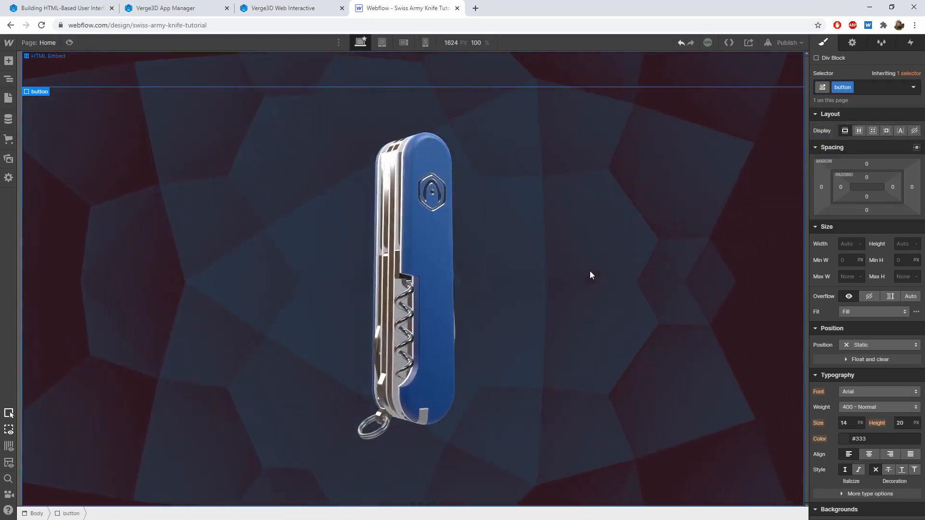
# Size the button block to 60 px wide and 60 px high and set its position to Absolute
pyautogui.click(851, 243)
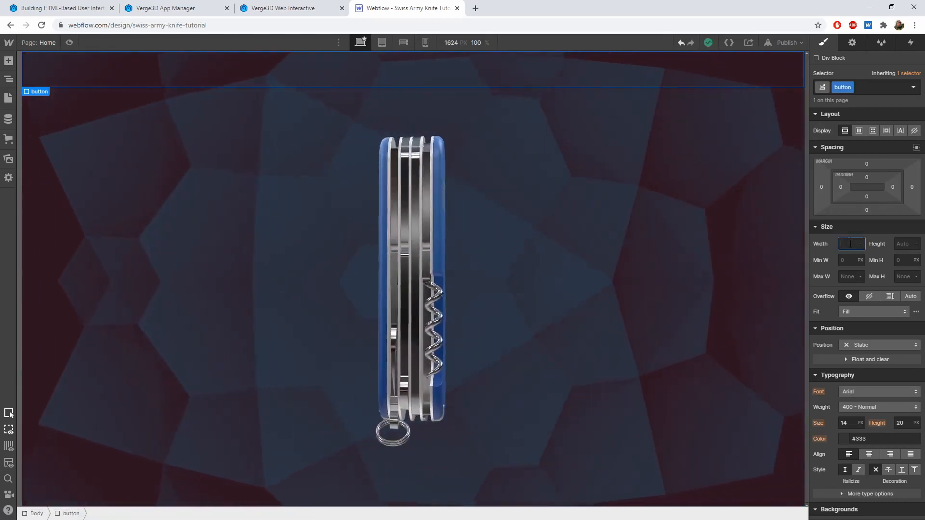
pyautogui.write('60')
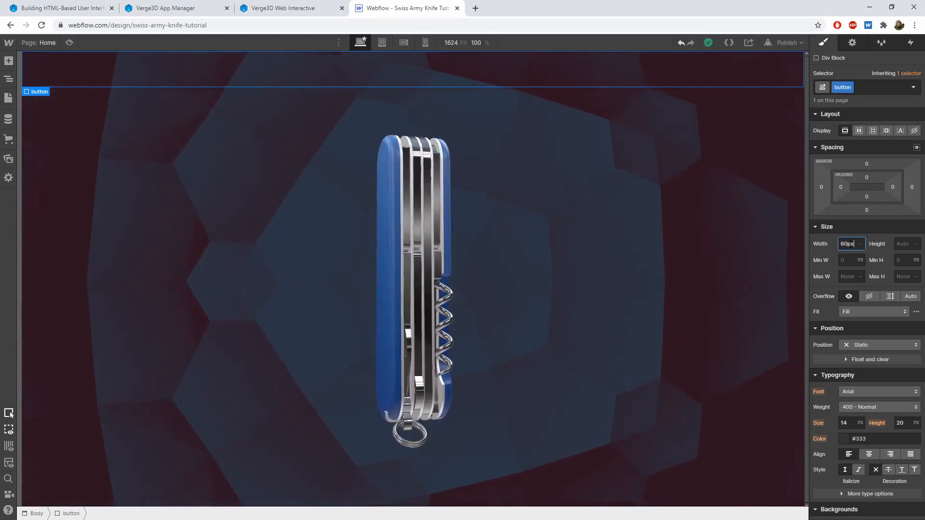
pyautogui.press('Return')
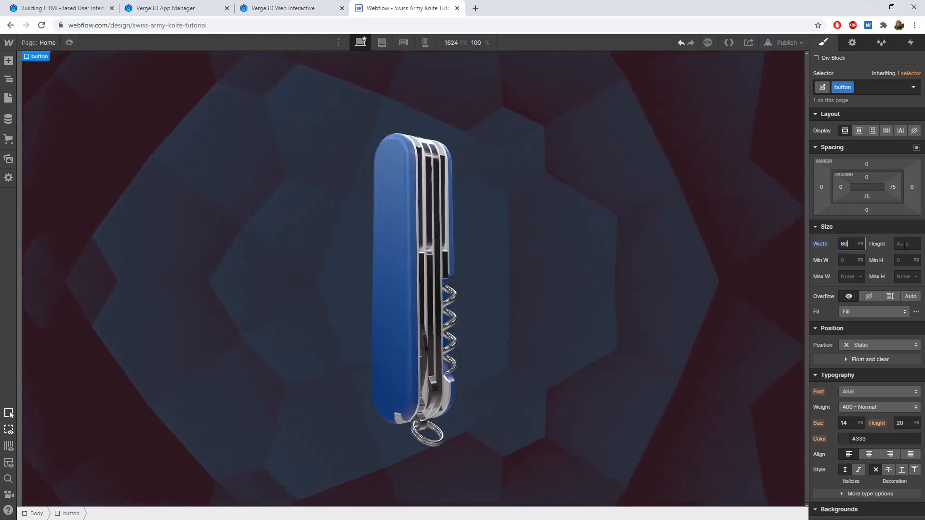
pyautogui.write('60')
pyautogui.press('Return')
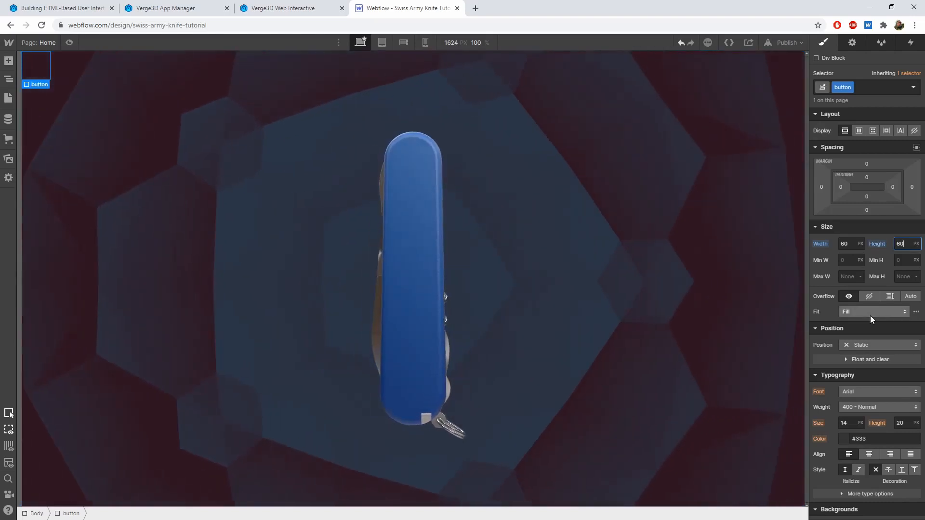
pyautogui.click(873, 344)
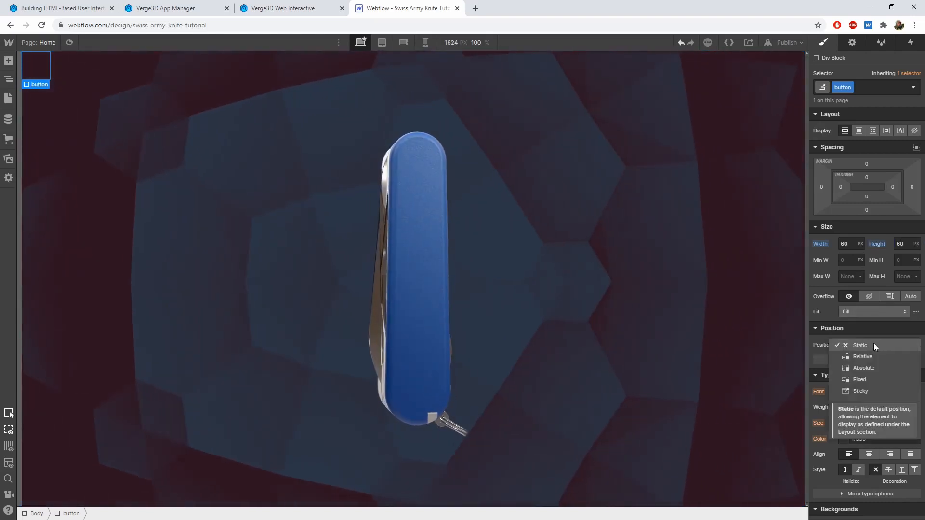
pyautogui.click(866, 367)
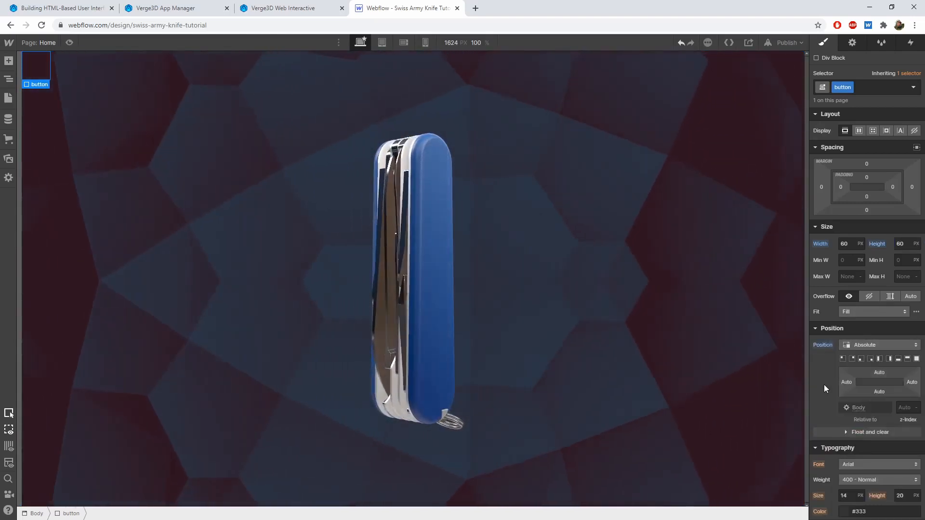
# Set the button block's background color to red
pyautogui.scroll(-1, 824, 384)
pyautogui.scroll(-6, 827, 383)
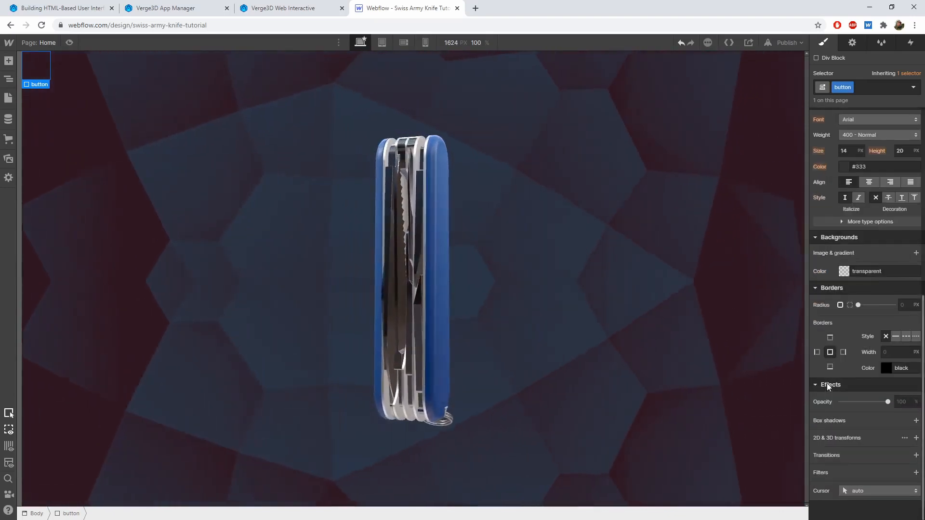
pyautogui.click(844, 272)
pyautogui.moveTo(858, 307); pyautogui.dragTo(920, 284)
pyautogui.click(827, 215)
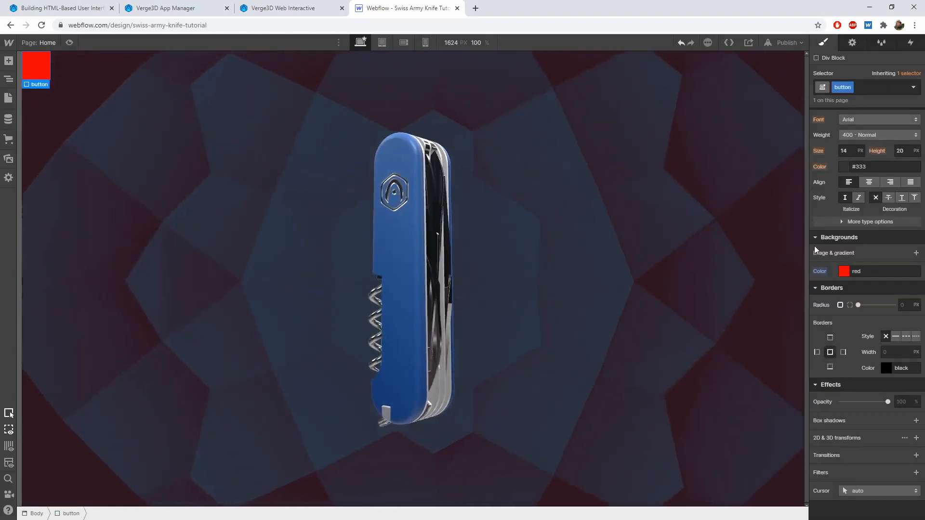
# Paste five copies of the button block so the body holds six, and select them one by one in the element hierarchy
pyautogui.scroll(7, 814, 253)
pyautogui.click(9, 80)
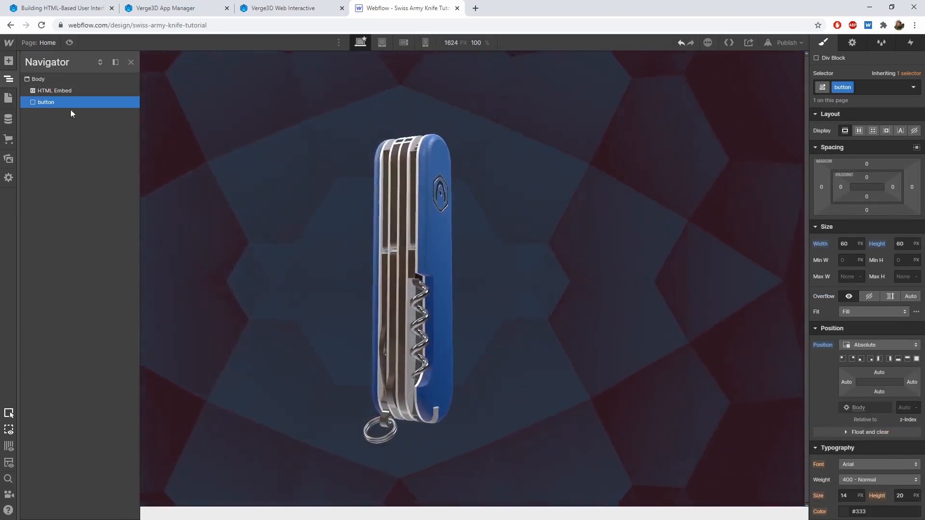
pyautogui.hotkey('ctrl', 'v')
pyautogui.hotkey('ctrl', 'v')
pyautogui.hotkey('ctrl', 'v')
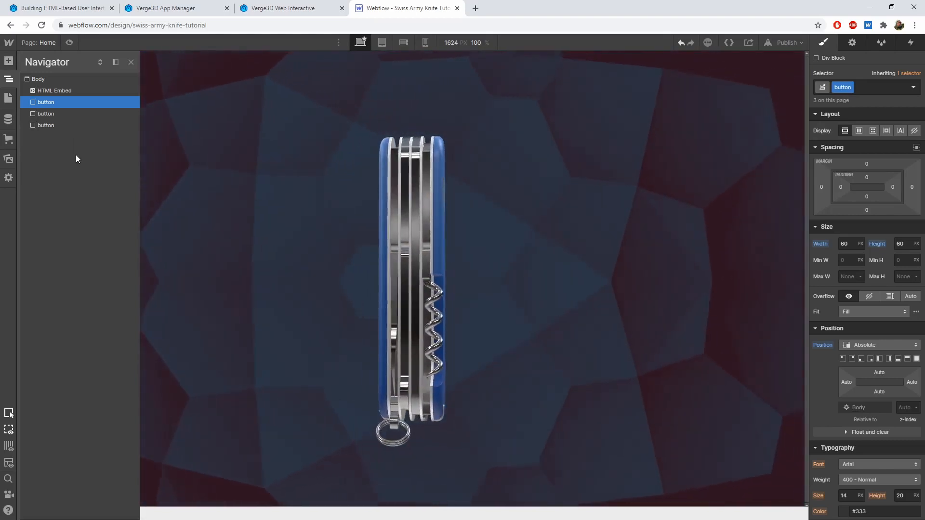
pyautogui.hotkey('ctrl', 'v')
pyautogui.hotkey('ctrl', 'v')
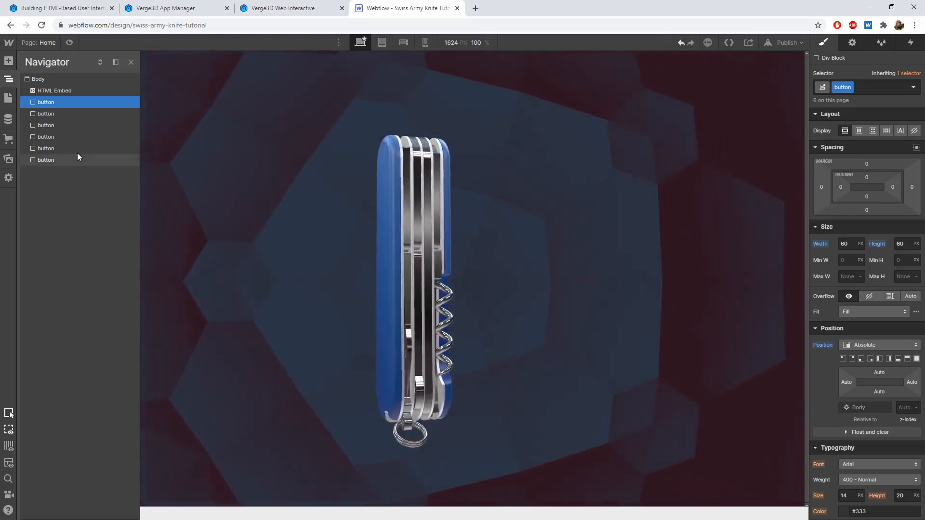
pyautogui.click(63, 156)
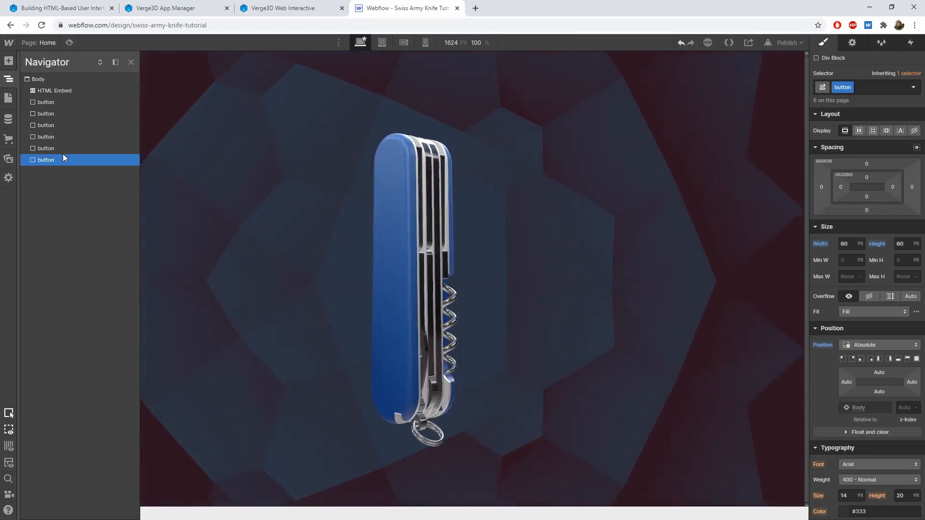
pyautogui.click(63, 148)
pyautogui.click(64, 125)
pyautogui.click(65, 102)
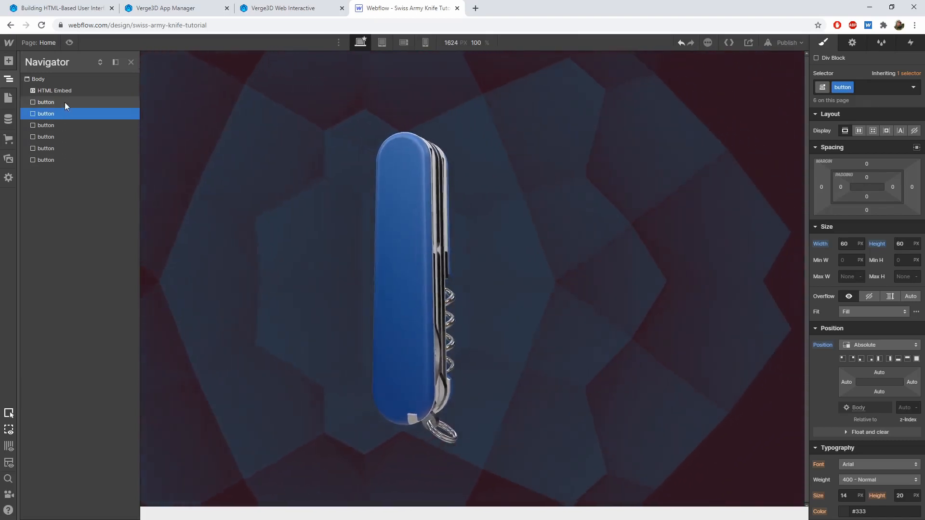
pyautogui.click(9, 79)
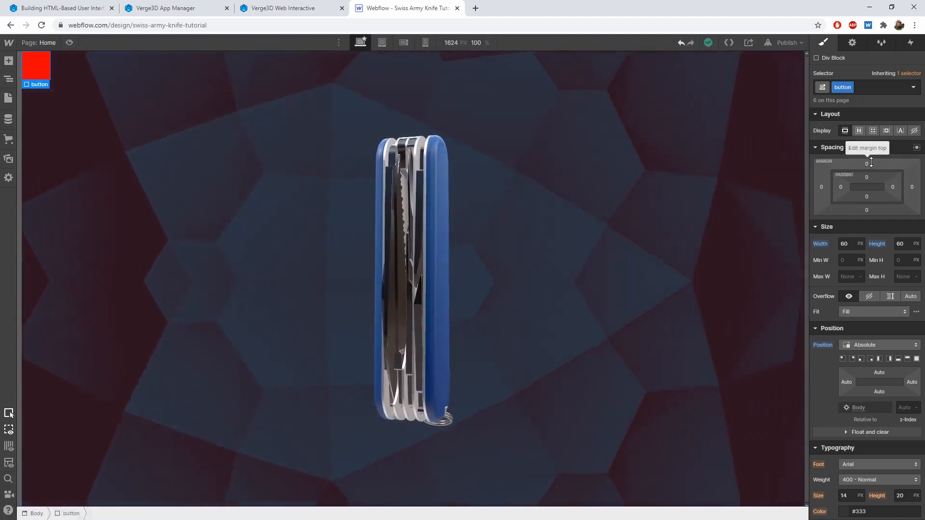
# Try a top margin of 129 px on the button class and reset it to the initial value
pyautogui.moveTo(867, 164); pyautogui.dragTo(865, 82)
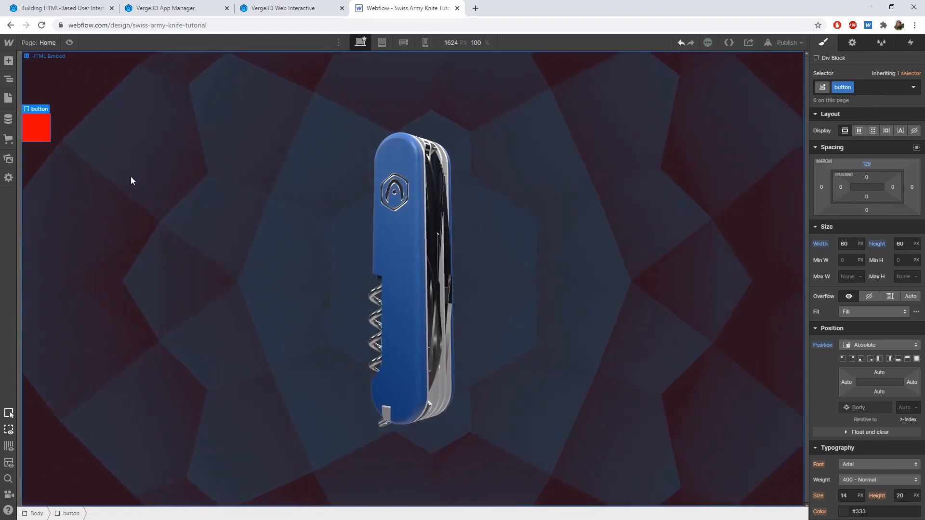
pyautogui.click(867, 164)
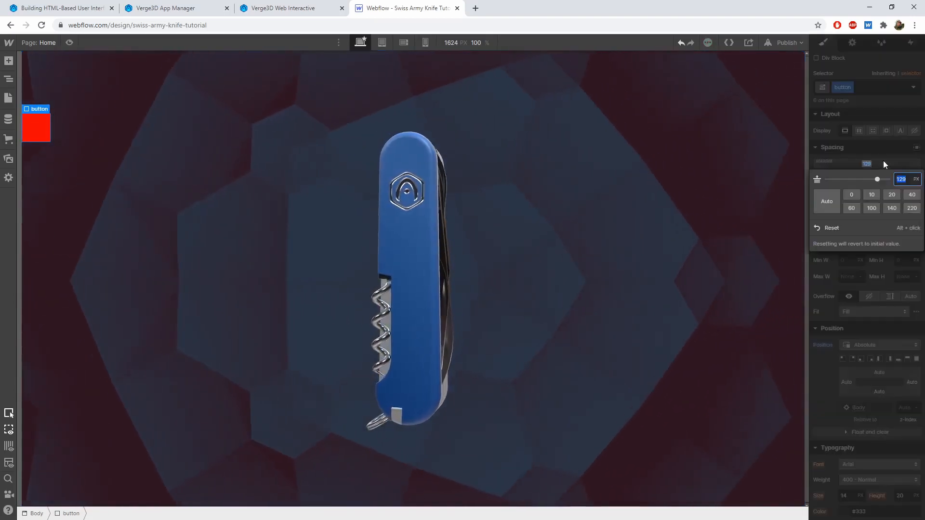
pyautogui.click(834, 229)
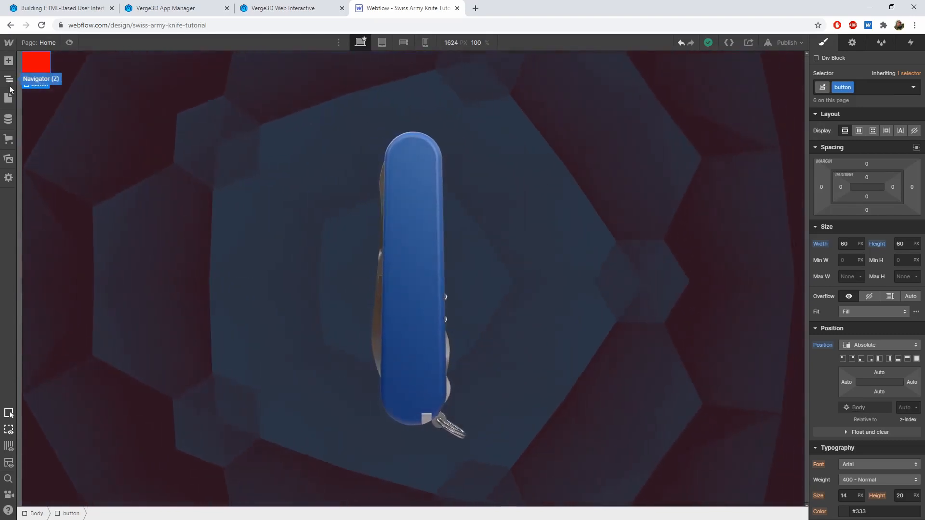
# Add a div block directly in the body, between the HTML Embed and the first button block
pyautogui.click(8, 61)
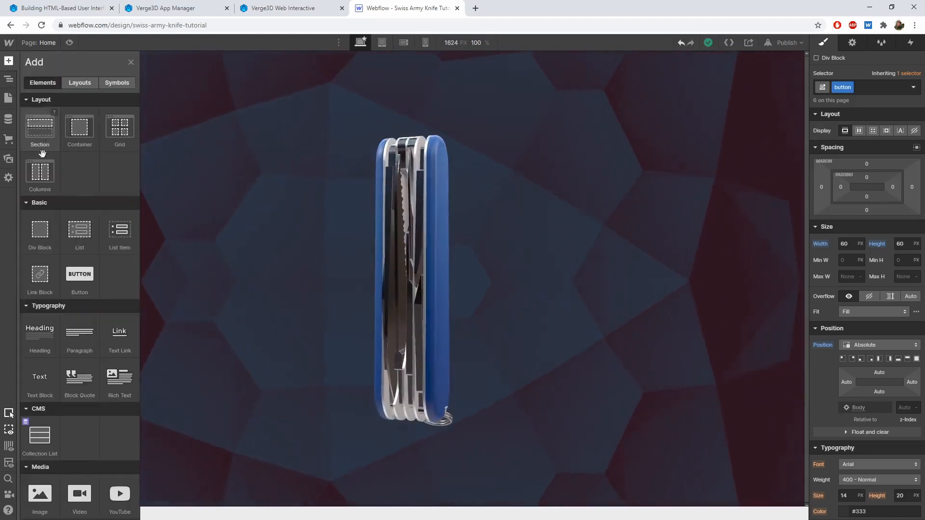
pyautogui.click(42, 237)
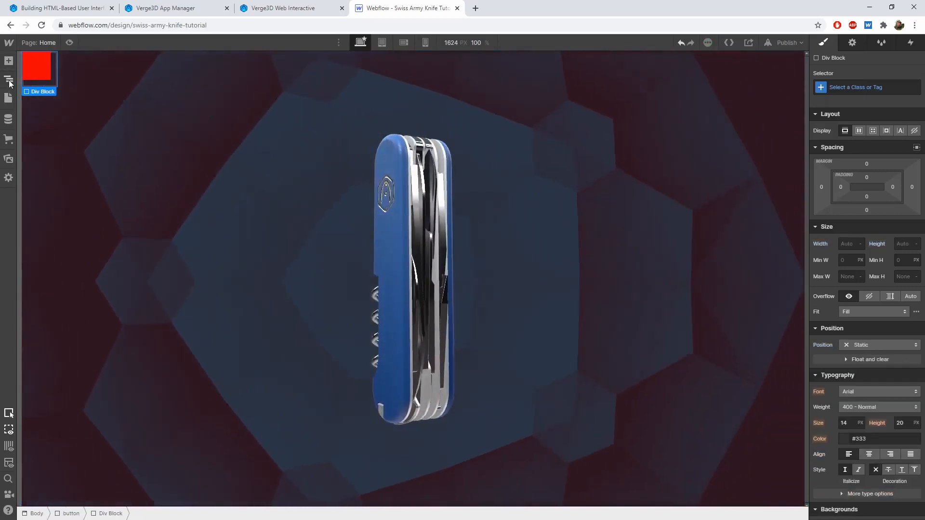
pyautogui.click(9, 80)
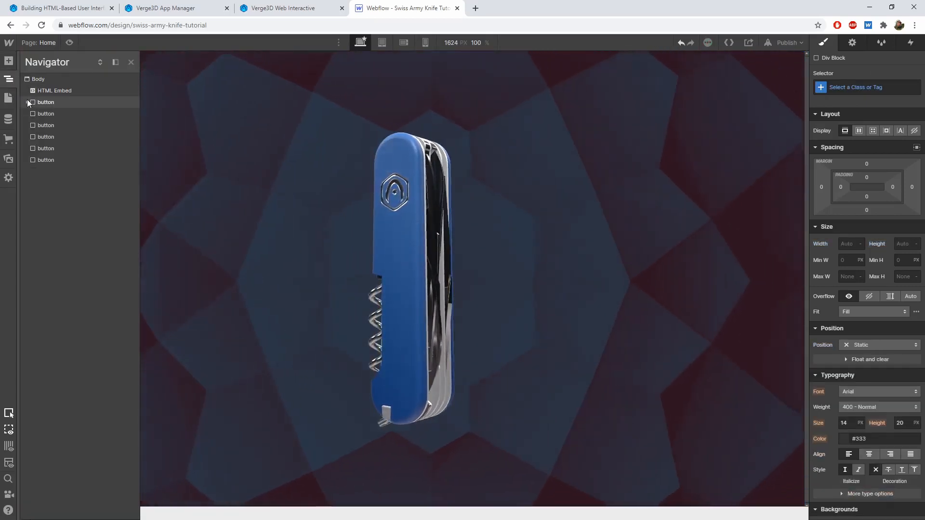
pyautogui.moveTo(27, 103); pyautogui.dragTo(54, 102)
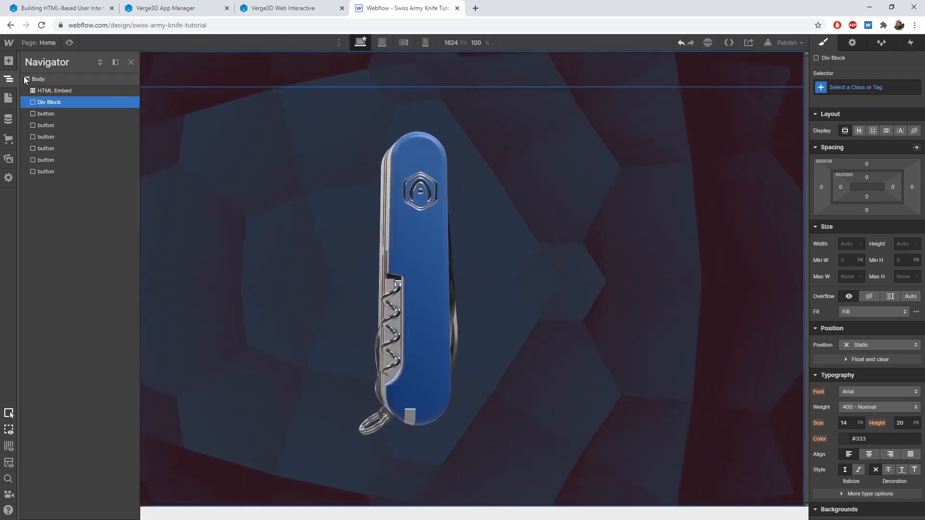
pyautogui.click(9, 80)
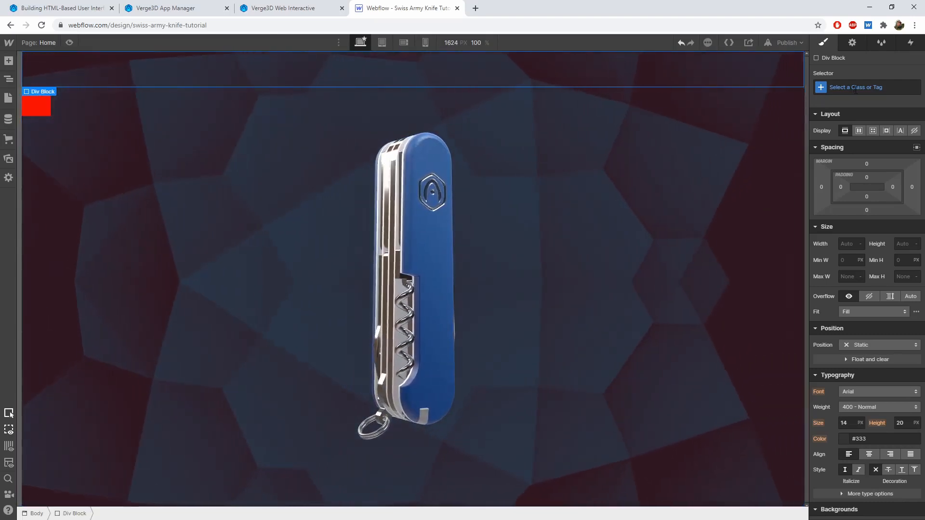
# Assign the new class left-panel to the added div block
pyautogui.click(856, 89)
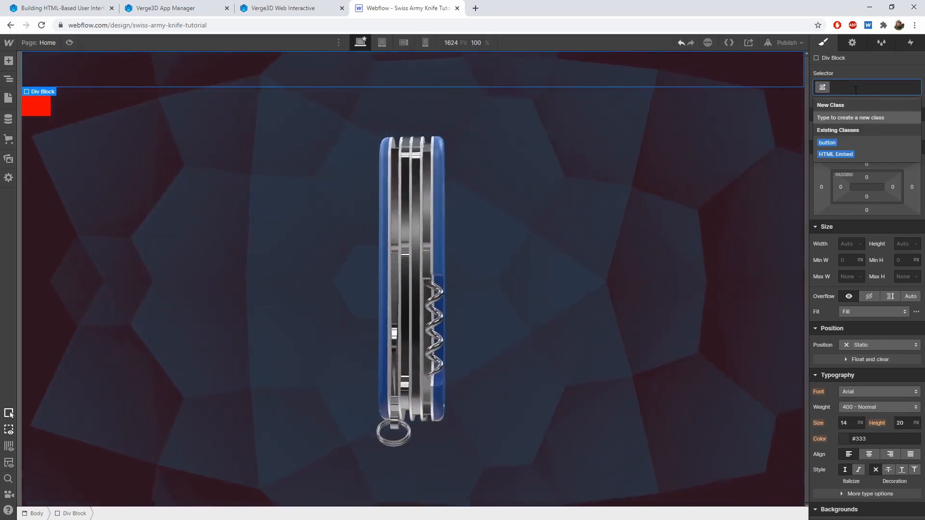
pyautogui.write('left-panel')
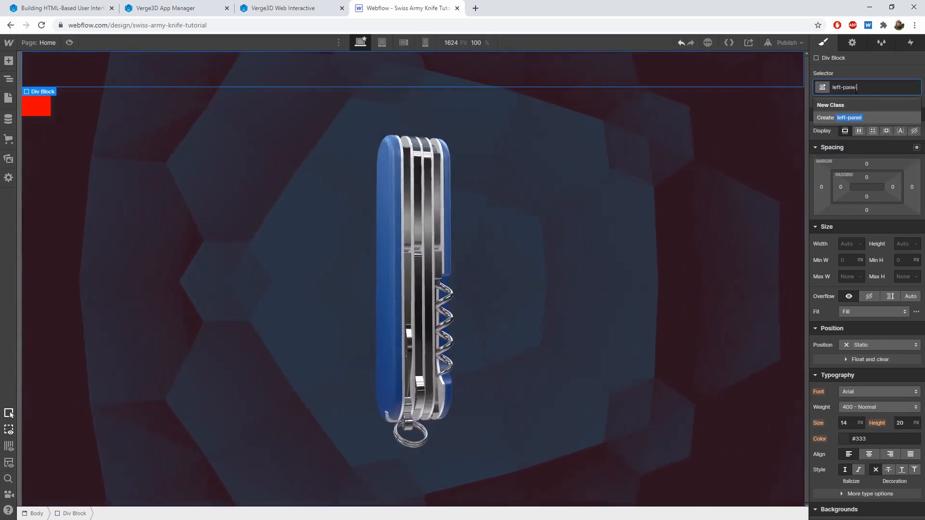
pyautogui.press('Return')
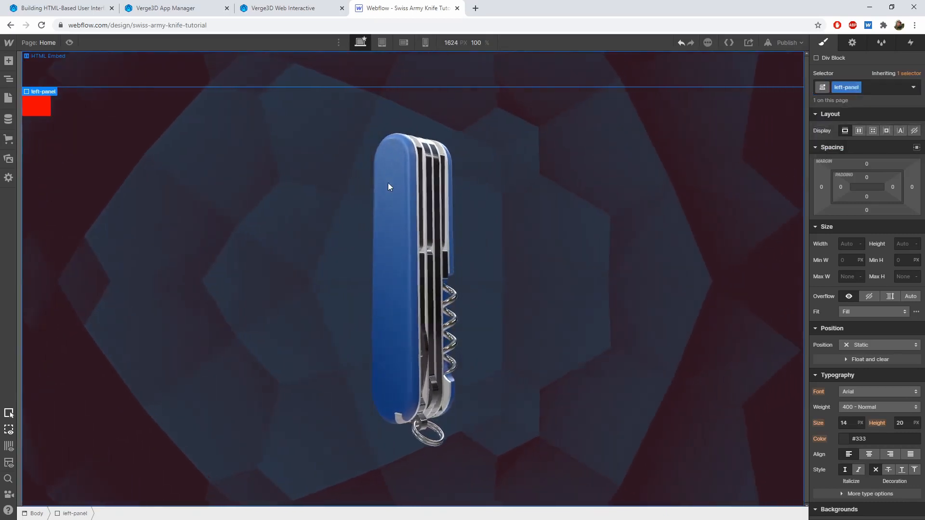
# Set the left-panel block's width to 60 px and its position to Absolute, anchored to the body's top-left corner
pyautogui.click(851, 244)
pyautogui.write('60')
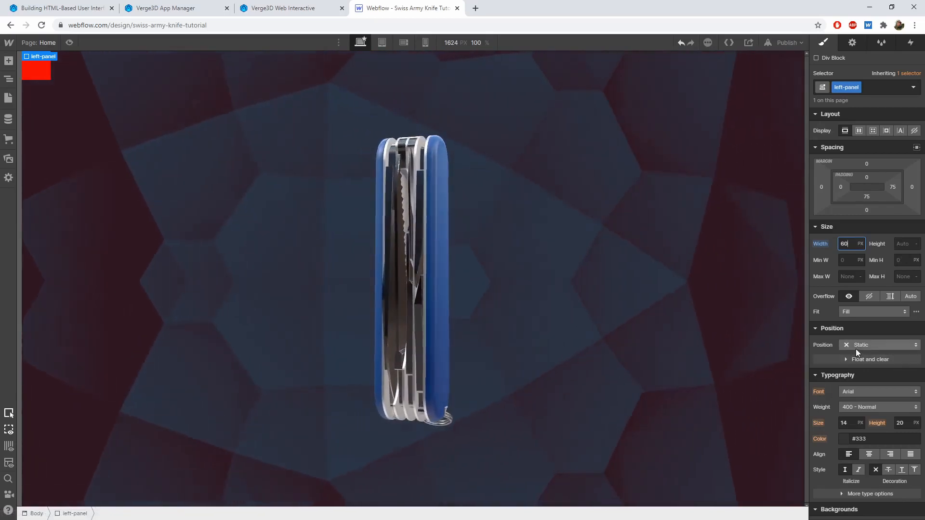
pyautogui.click(857, 348)
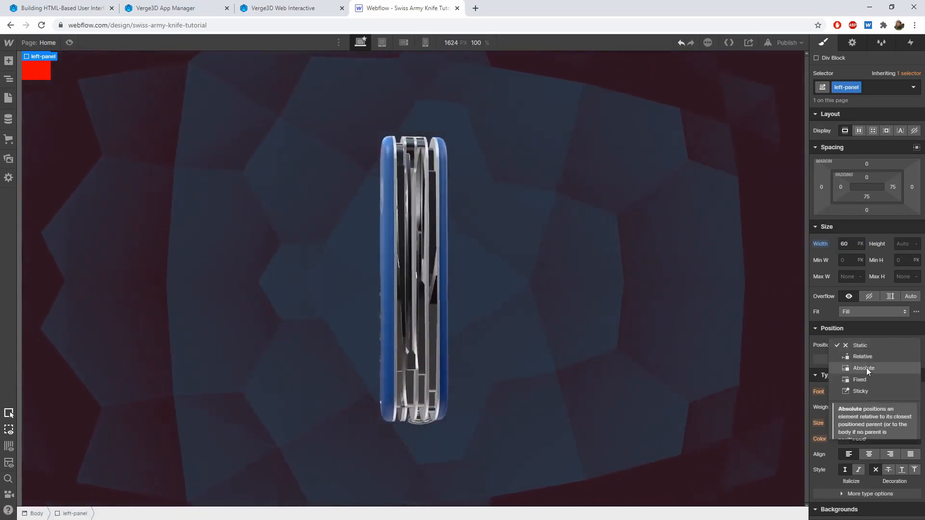
pyautogui.click(866, 368)
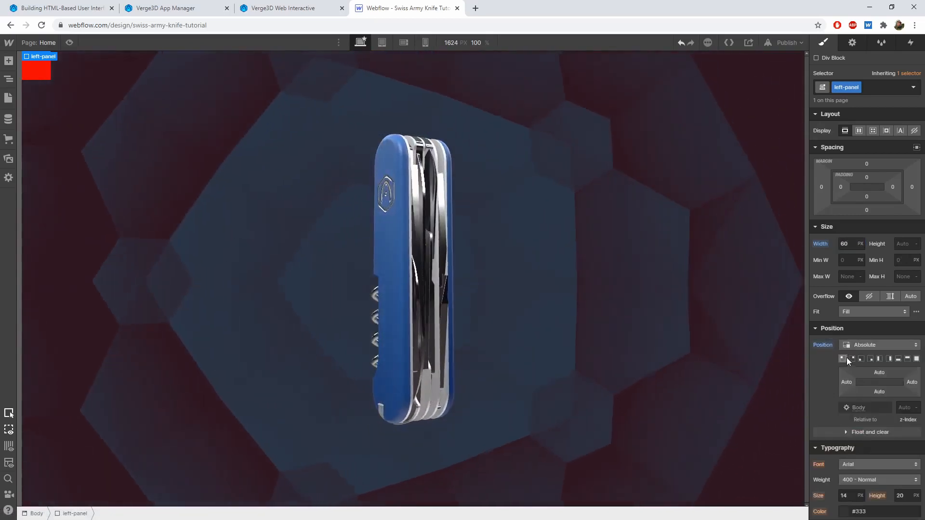
pyautogui.click(842, 358)
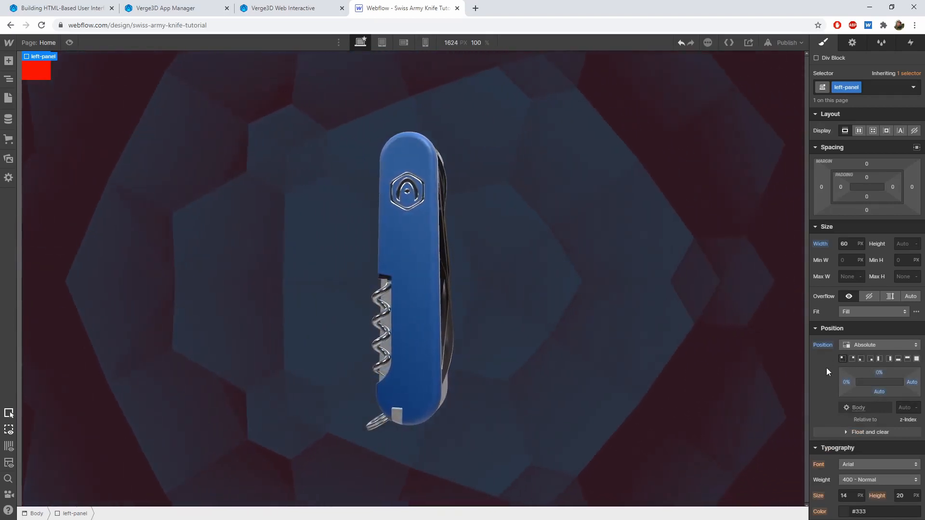
# Nest three of the six button blocks inside the left-panel block
pyautogui.click(8, 78)
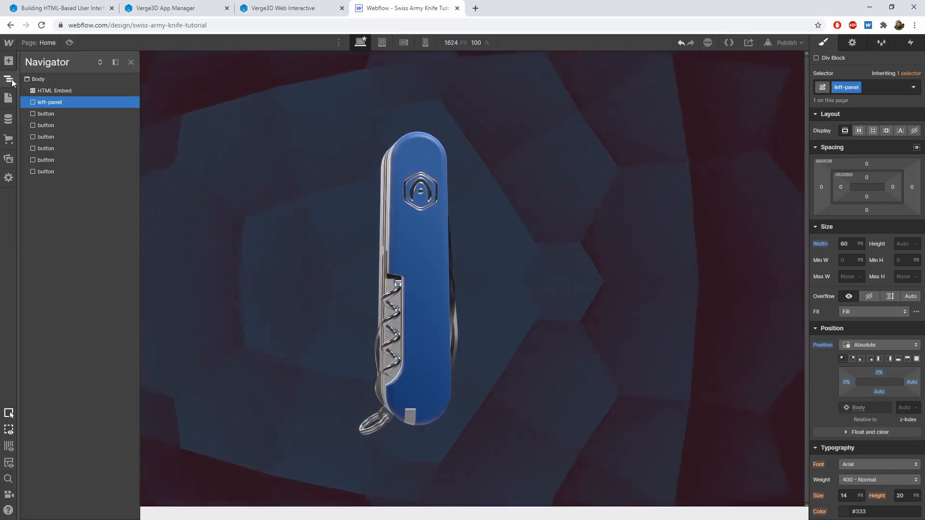
pyautogui.click(52, 115)
pyautogui.moveTo(50, 115); pyautogui.dragTo(61, 102)
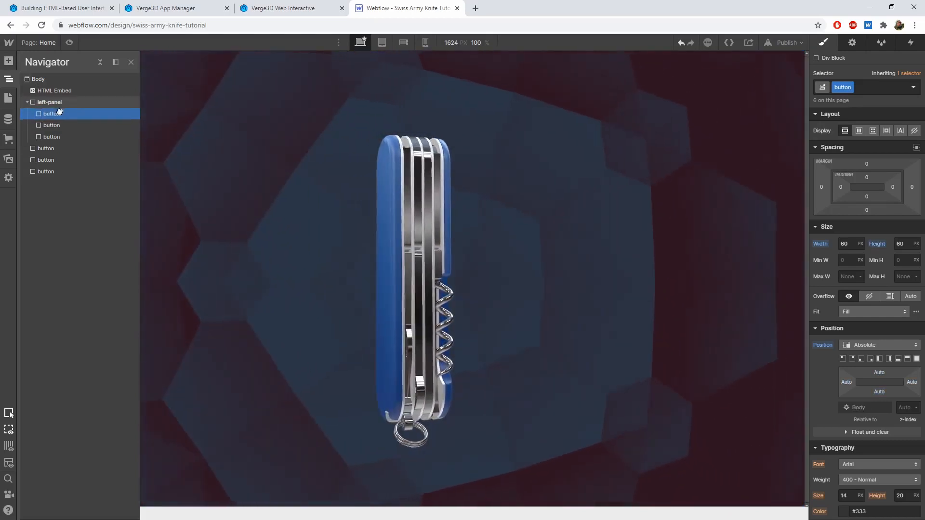
pyautogui.click(8, 79)
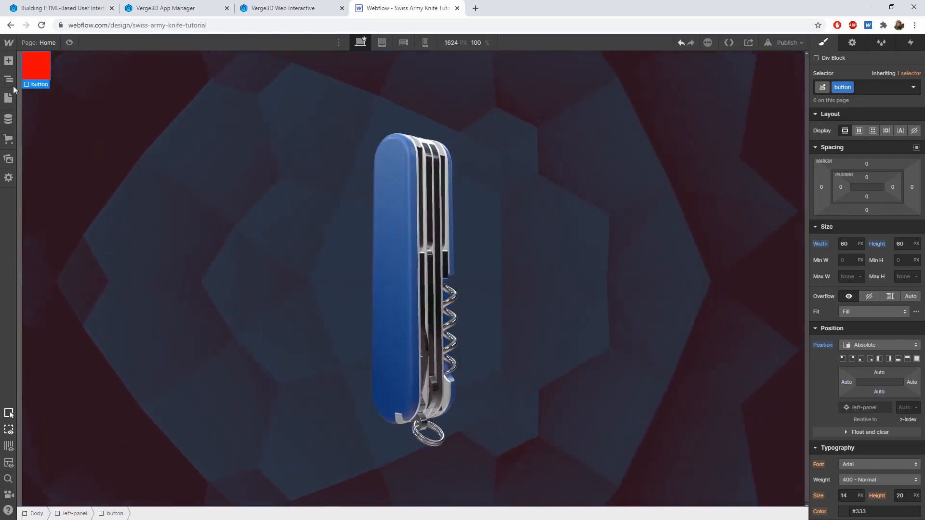
# Add a second div block right after the HTML Embed and give it the new class right-panle
pyautogui.click(8, 82)
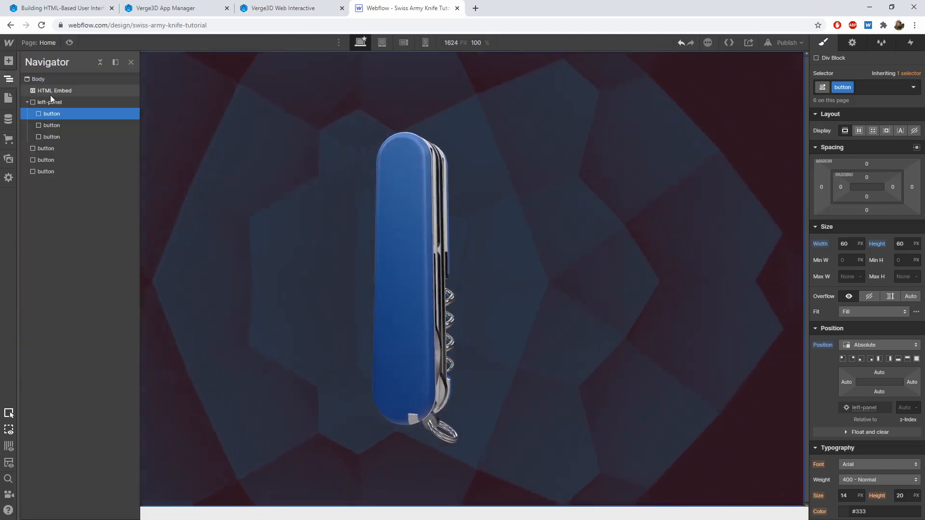
pyautogui.click(51, 92)
pyautogui.click(8, 61)
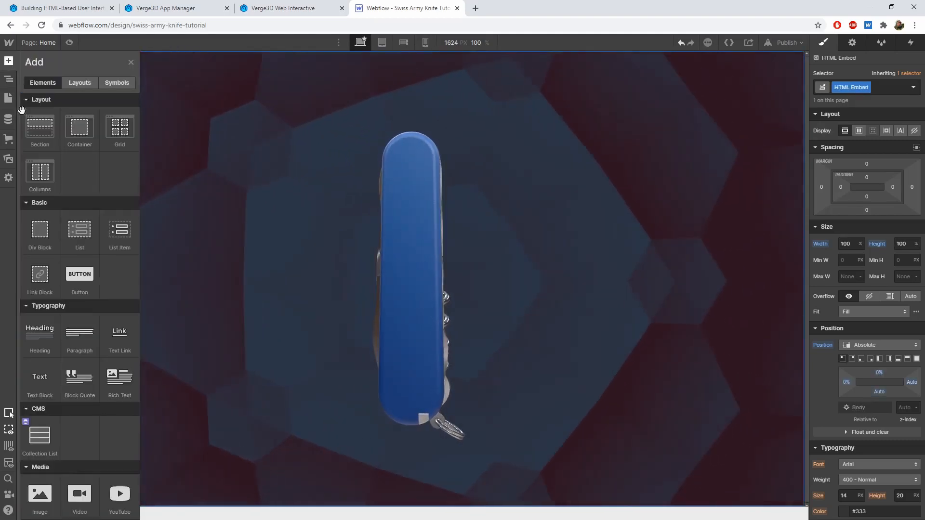
pyautogui.click(40, 233)
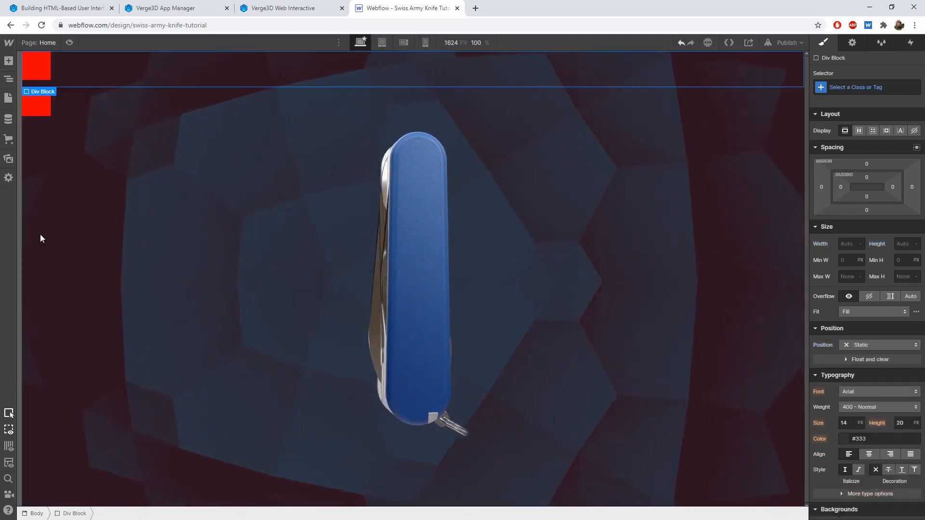
pyautogui.click(883, 88)
pyautogui.write('righ')
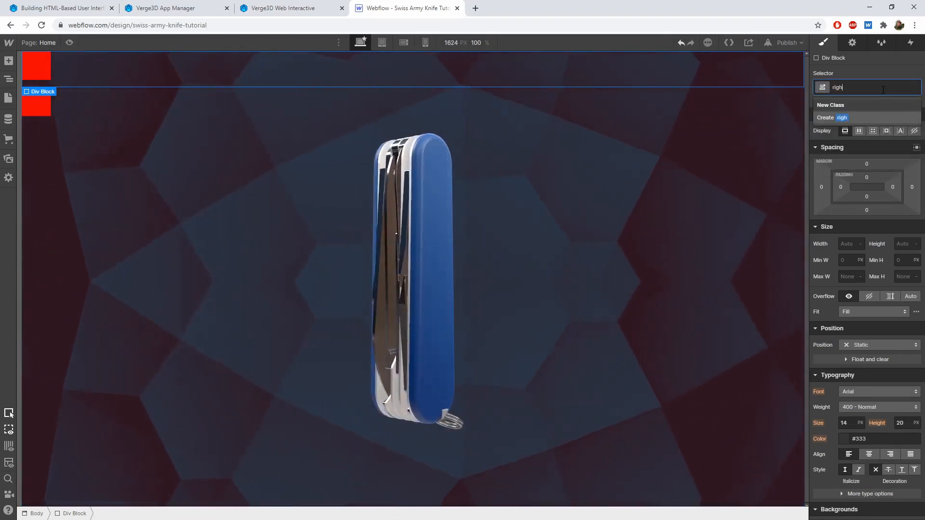
pyautogui.write('t-panle')
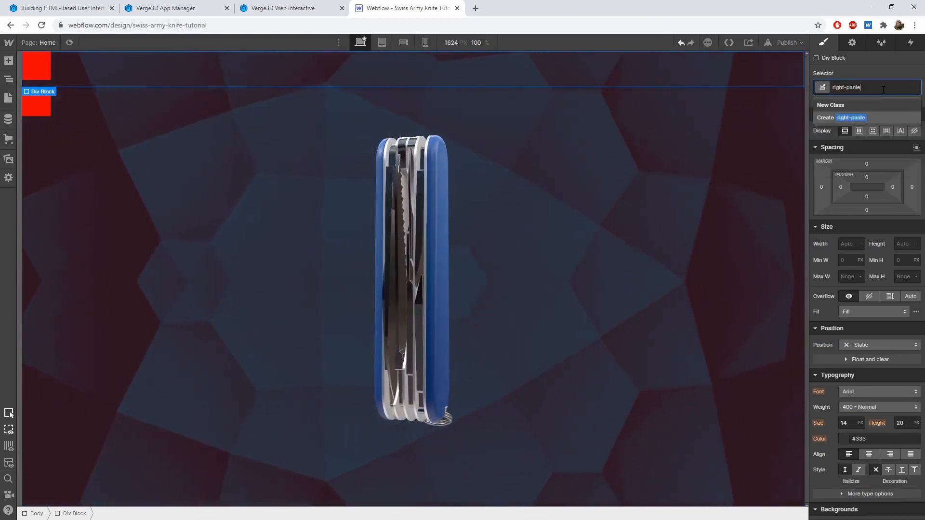
pyautogui.press('Return')
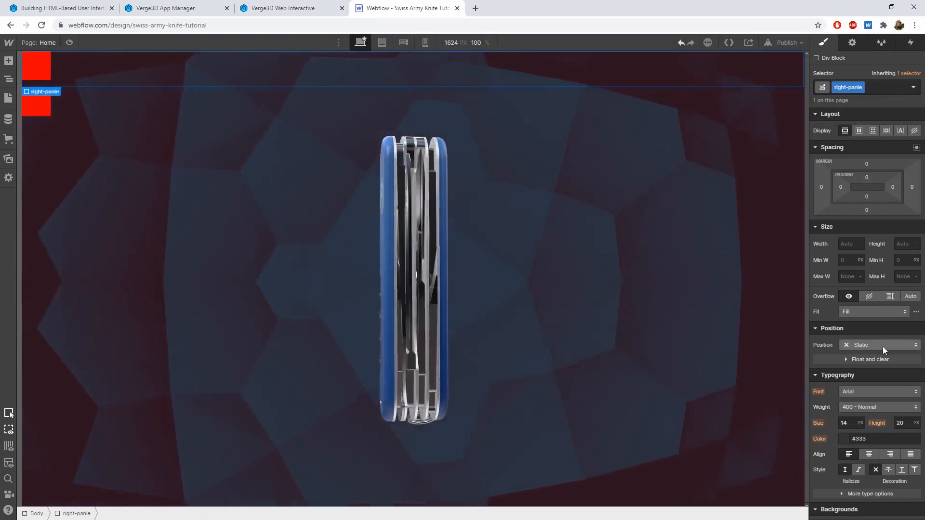
# Set the right-panle block's position to Absolute, anchored to the body's top-right corner
pyautogui.click(883, 346)
pyautogui.click(858, 368)
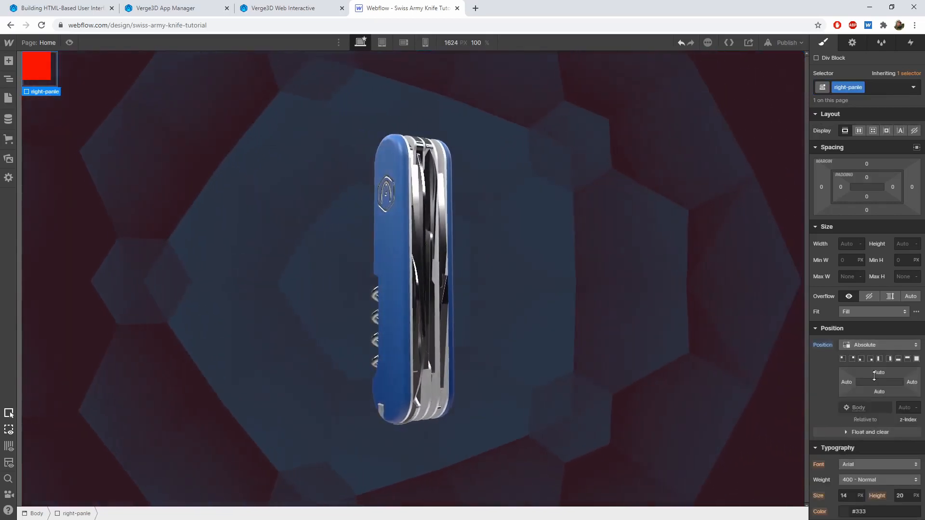
pyautogui.click(852, 359)
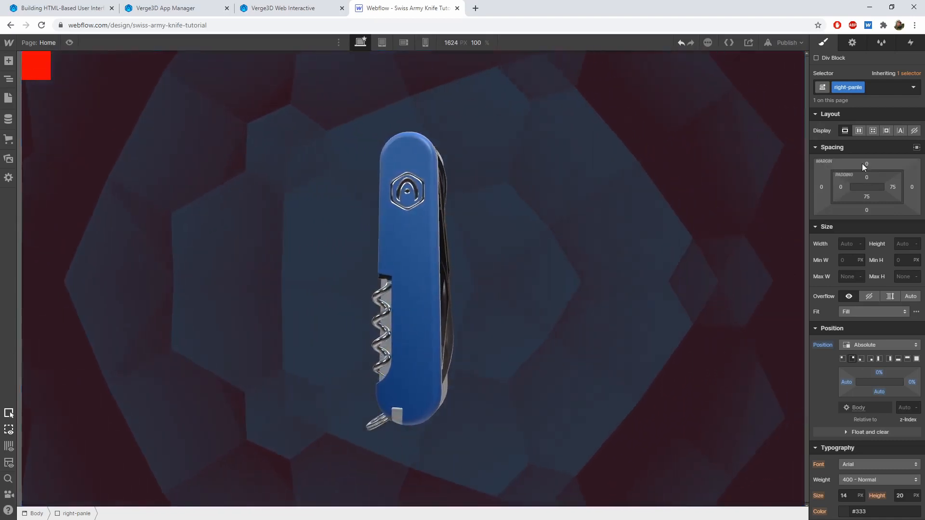
# Nest the remaining three button blocks inside the right-panle block and select that block
pyautogui.click(8, 79)
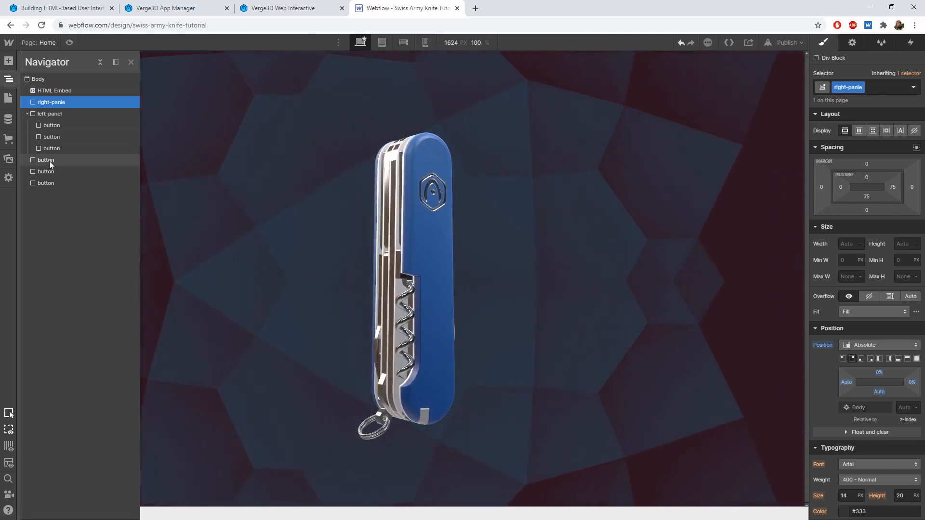
pyautogui.moveTo(59, 161); pyautogui.dragTo(57, 103)
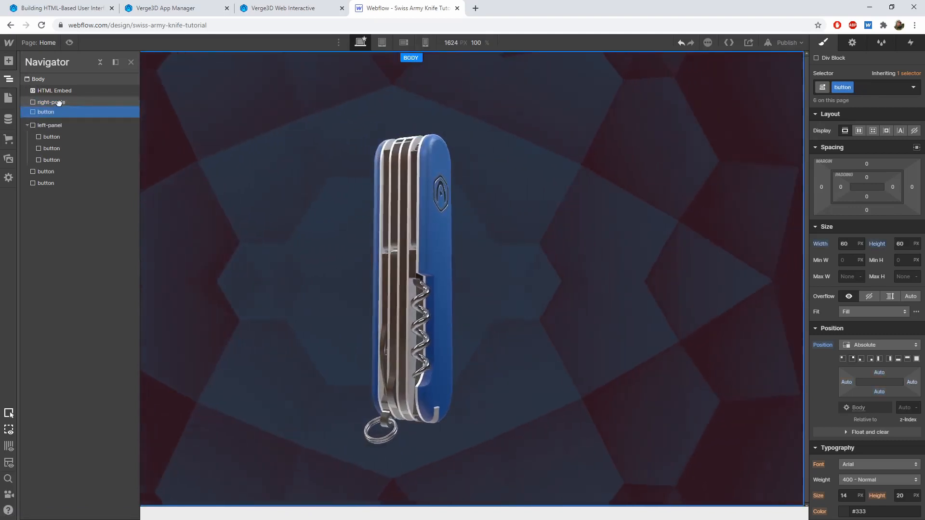
pyautogui.moveTo(46, 173); pyautogui.dragTo(63, 110)
pyautogui.moveTo(51, 183); pyautogui.dragTo(57, 124)
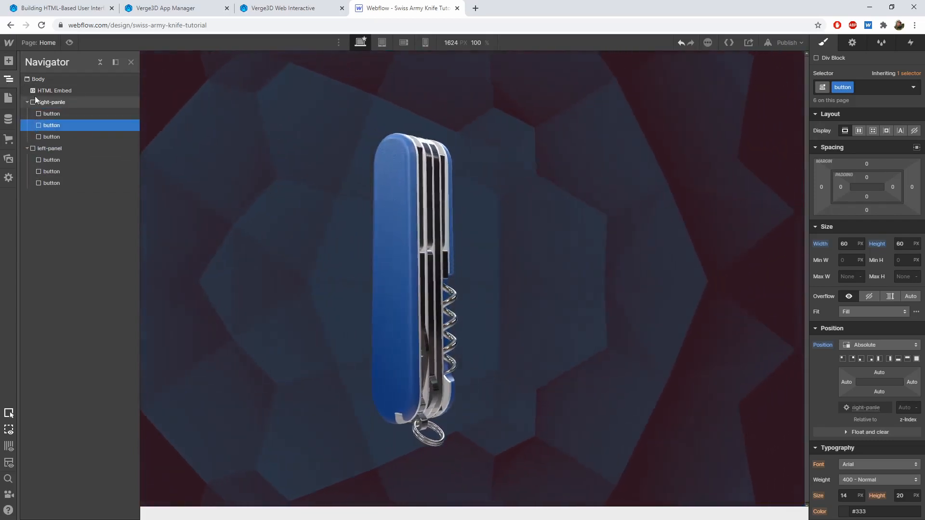
pyautogui.click(48, 102)
pyautogui.click(9, 78)
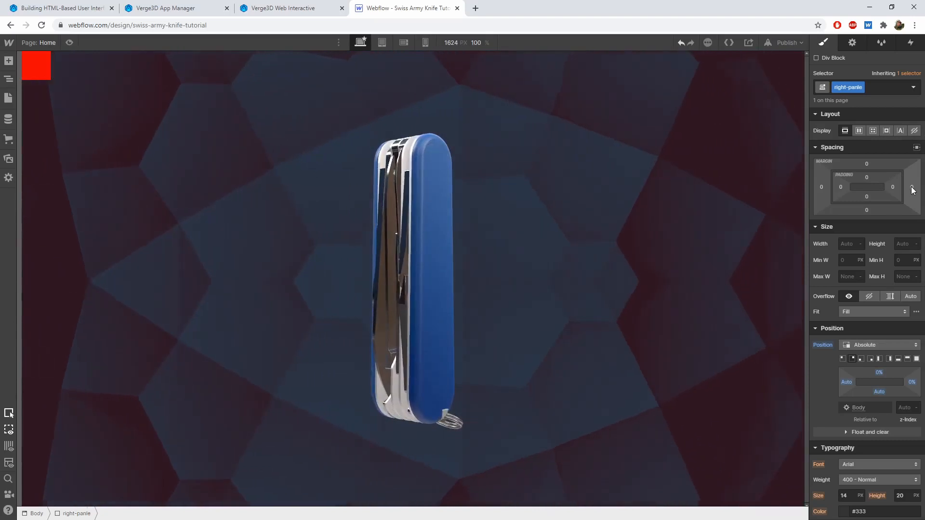
# Try a right margin of 60 px on the right-panle block and reset it to the initial value
pyautogui.moveTo(912, 187); pyautogui.dragTo(924, 187)
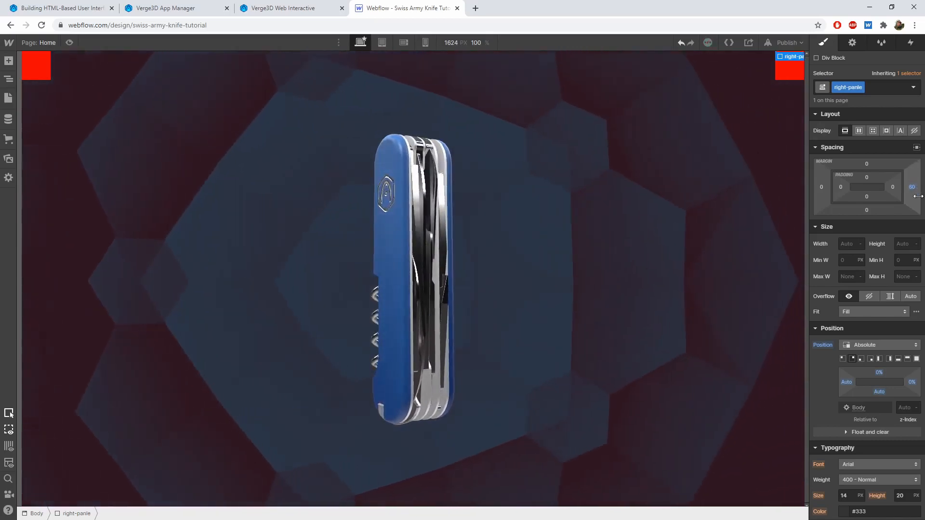
pyautogui.click(913, 189)
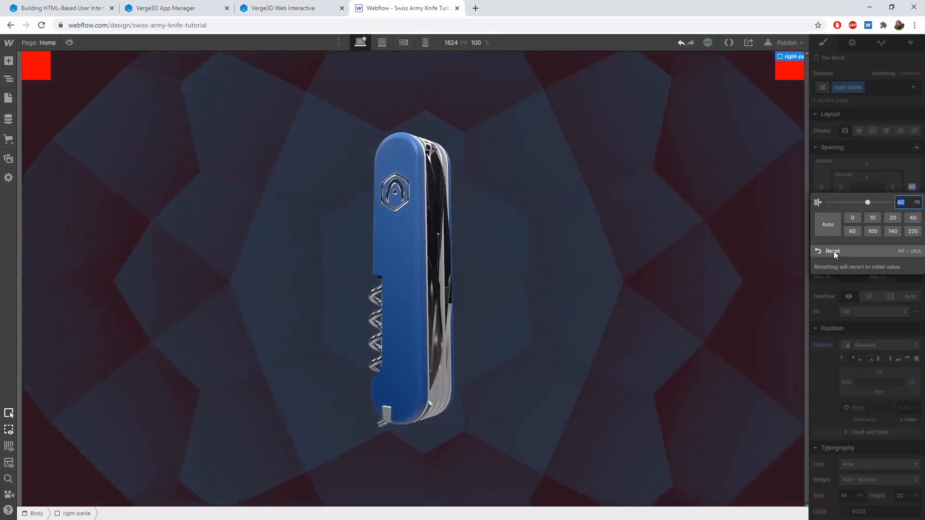
pyautogui.click(833, 250)
# Set the right-panle block's width to 60 px and reorder the hierarchy so left-panel sits above it
pyautogui.click(847, 244)
pyautogui.write('60px')
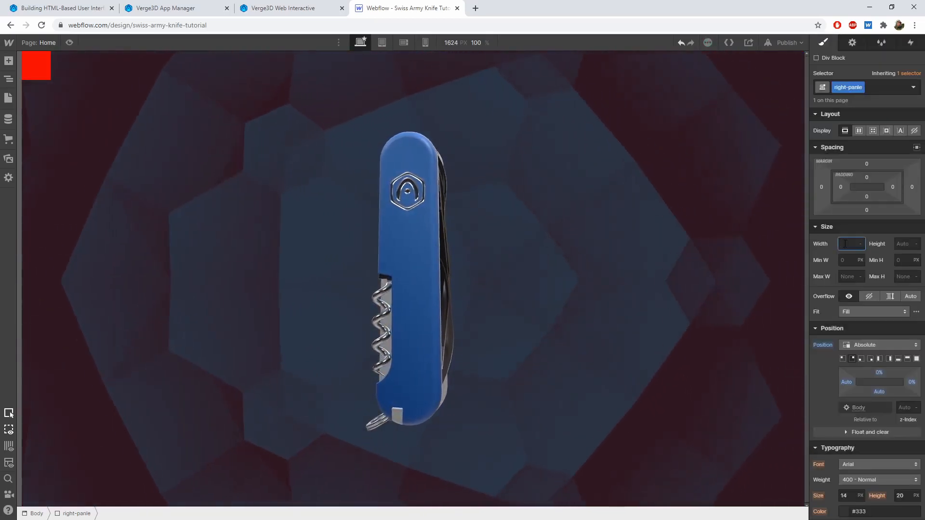
pyautogui.press('Return')
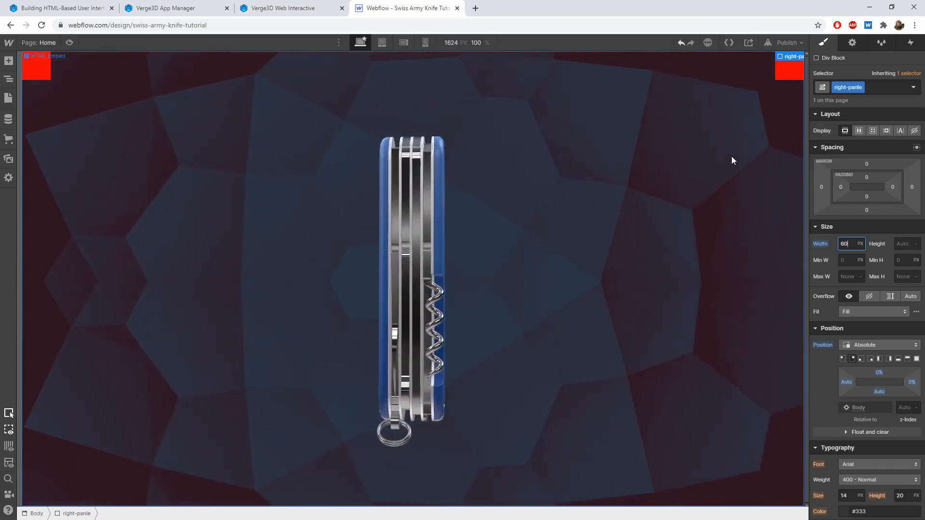
pyautogui.click(9, 79)
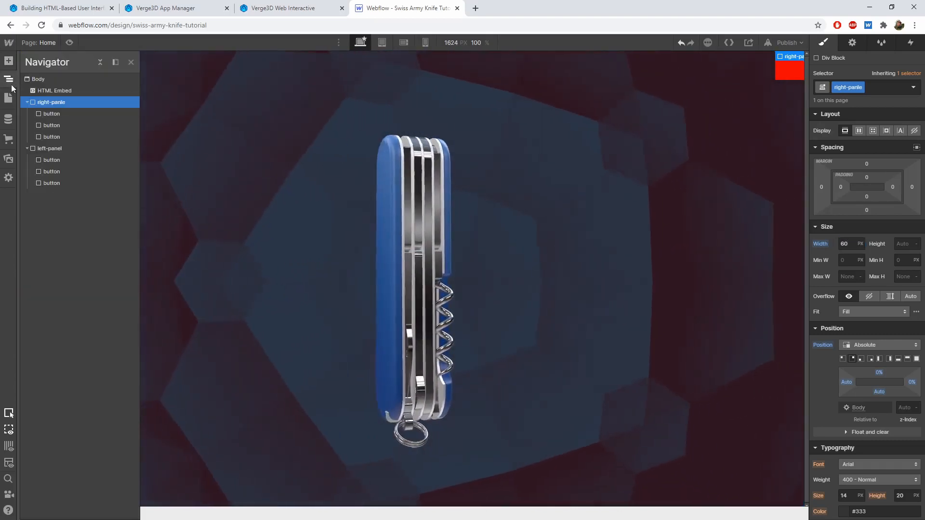
pyautogui.moveTo(55, 148); pyautogui.dragTo(27, 106)
# Add the combo class unfold-button to the first button block inside left-panel
pyautogui.click(48, 115)
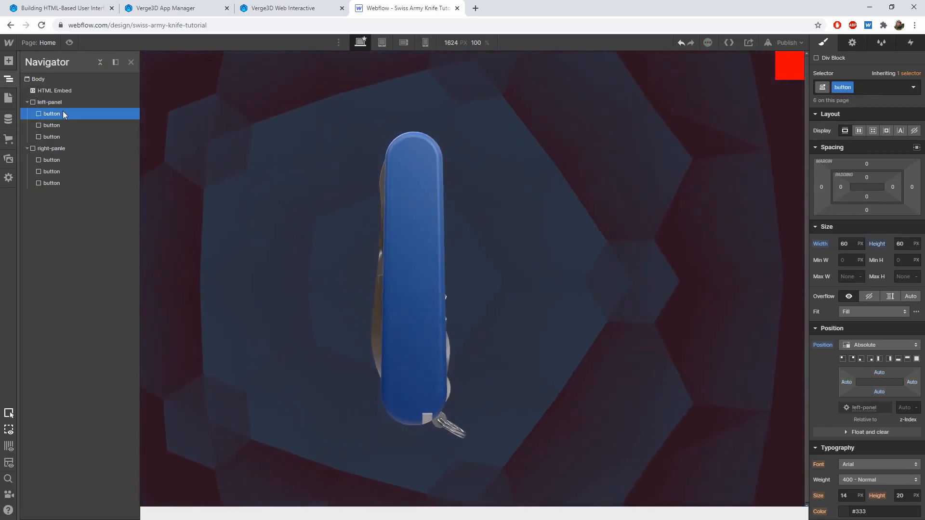
pyautogui.click(8, 79)
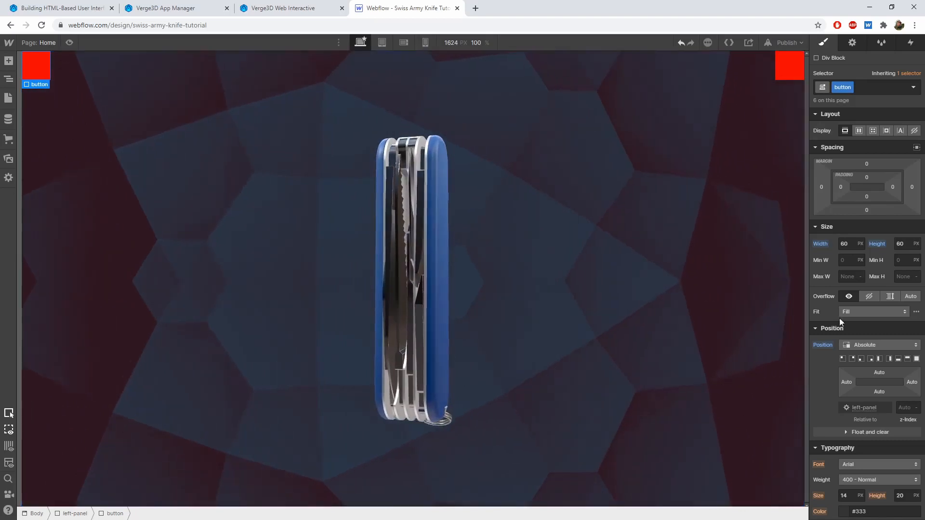
pyautogui.click(866, 89)
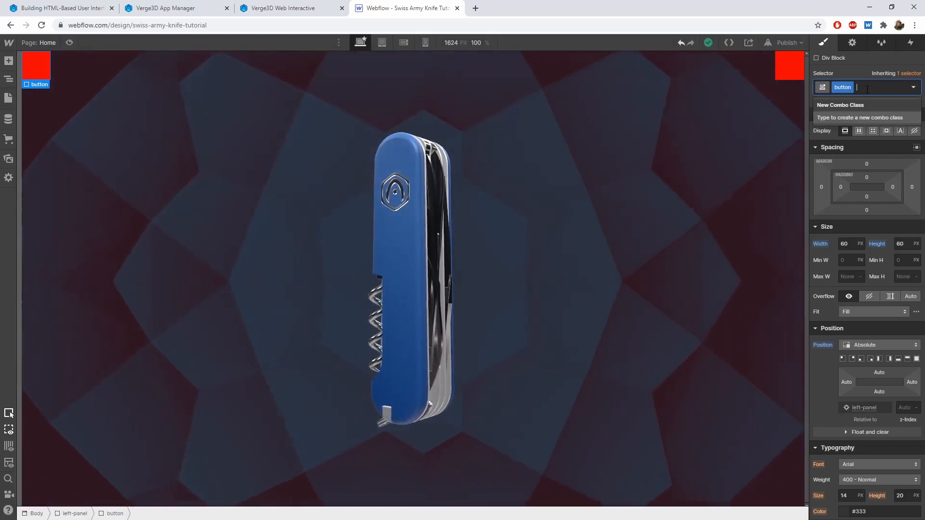
pyautogui.write('unfol')
pyautogui.write('d-button')
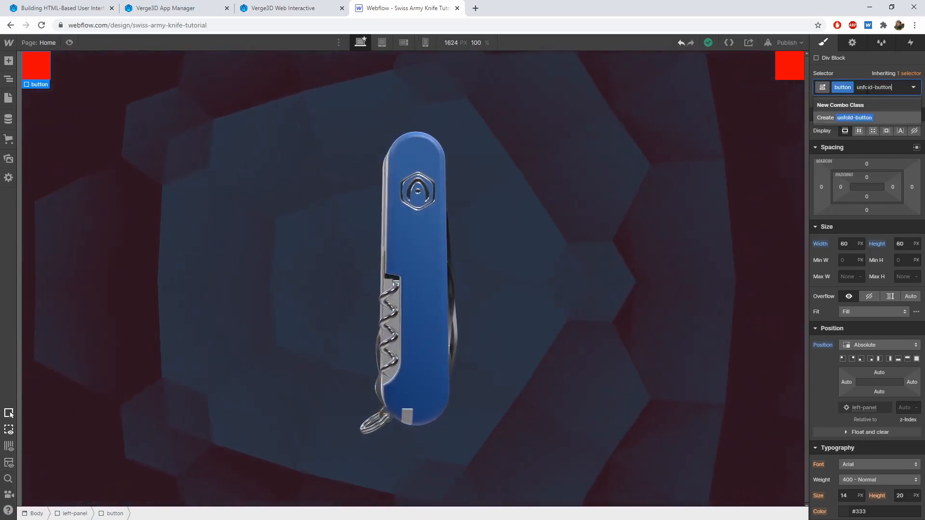
pyautogui.press('Return')
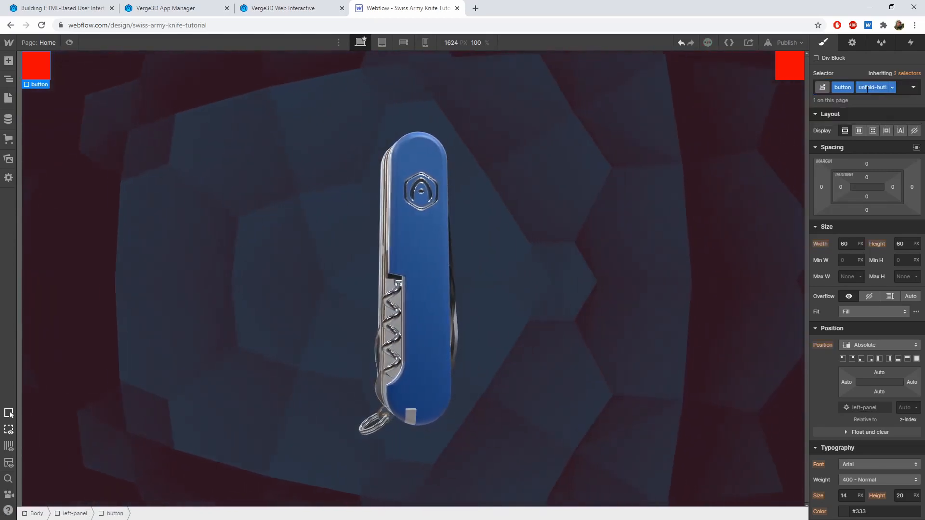
# Add a background image to the unfold-button block by uploading the file unfold_knife_button
pyautogui.scroll(-5, 878, 320)
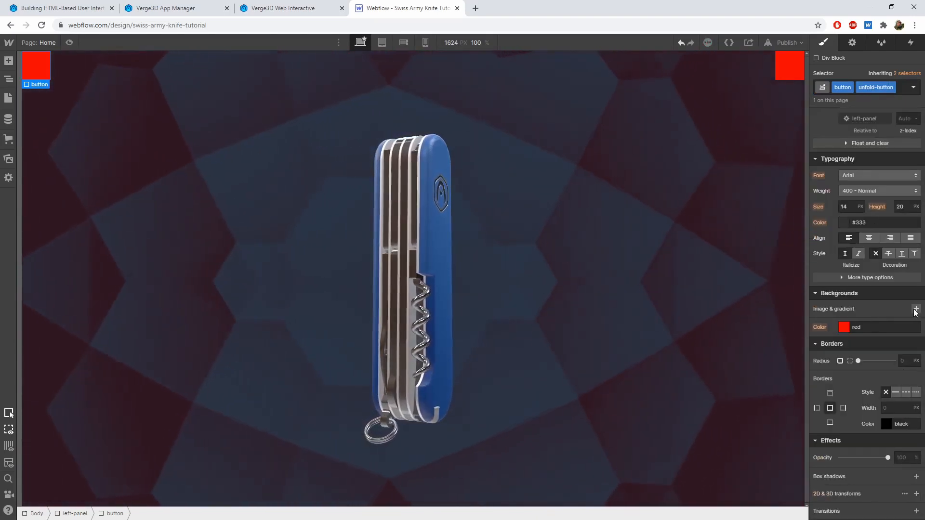
pyautogui.click(916, 311)
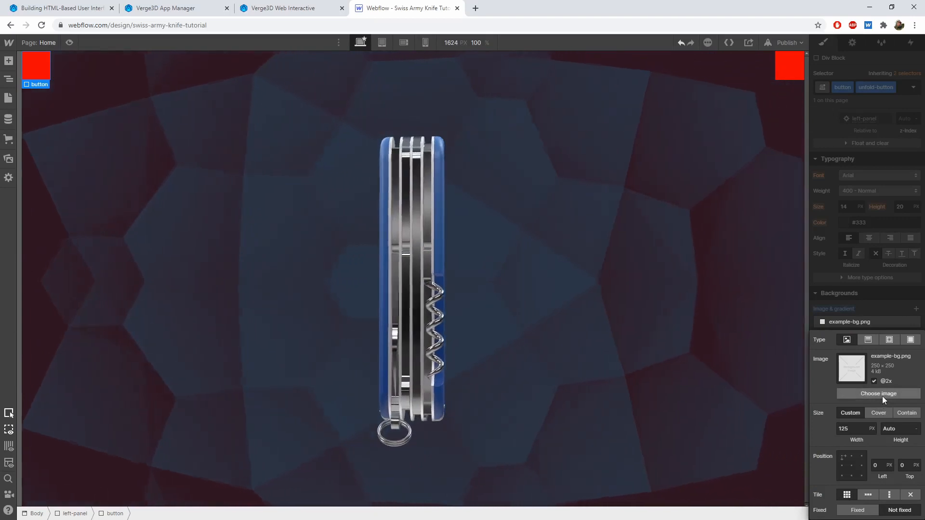
pyautogui.click(881, 394)
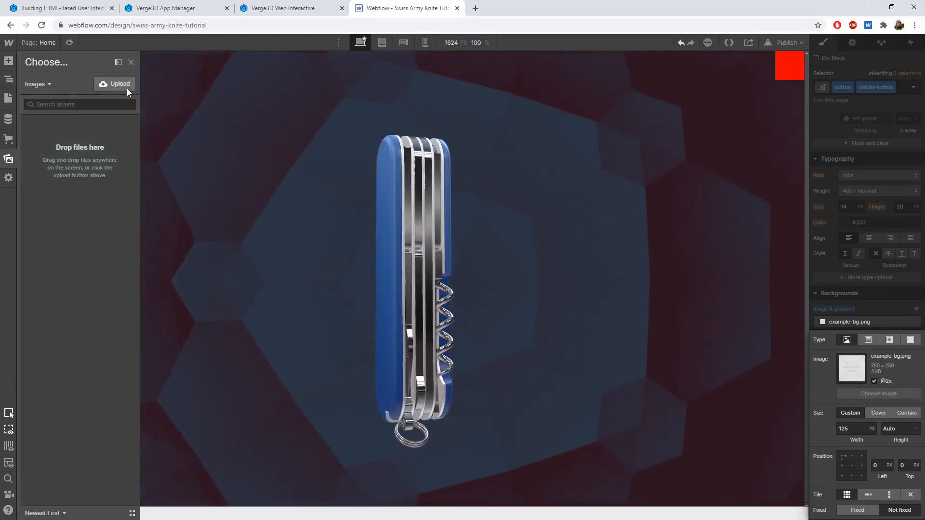
pyautogui.click(117, 83)
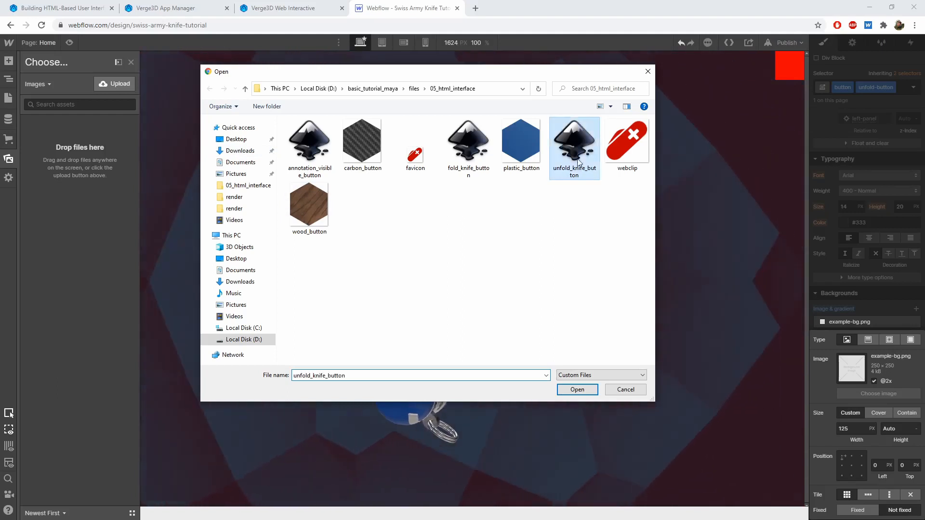
pyautogui.click(576, 390)
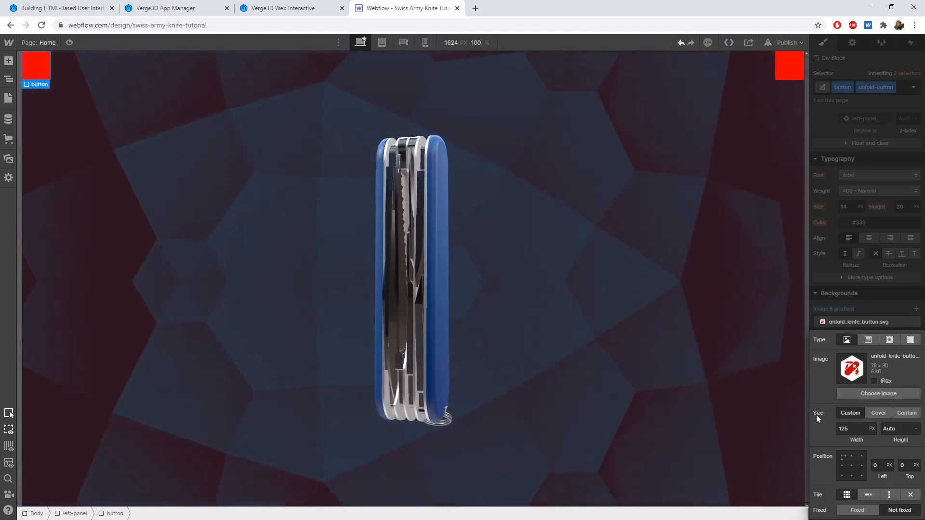
# Set the unfold-button background image to Contain, centered at 50% left and 50% top, without tiling
pyautogui.click(908, 415)
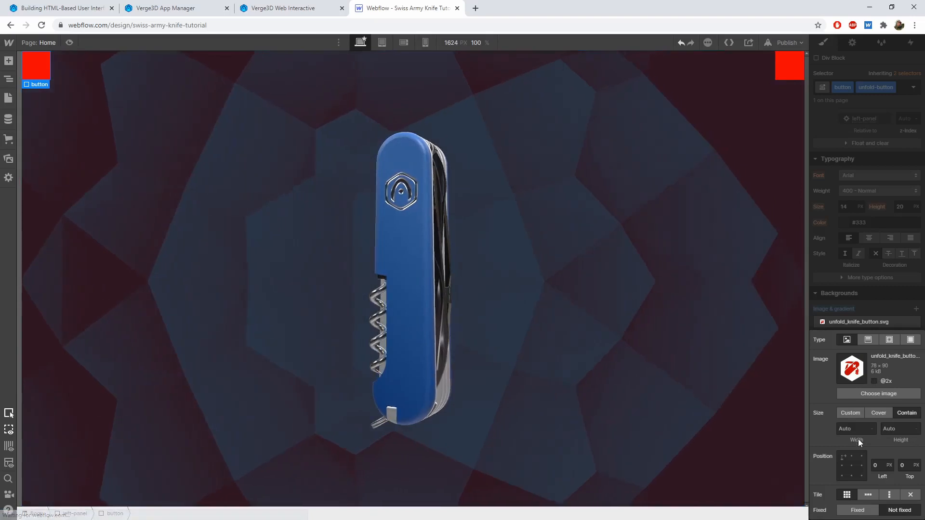
pyautogui.click(851, 466)
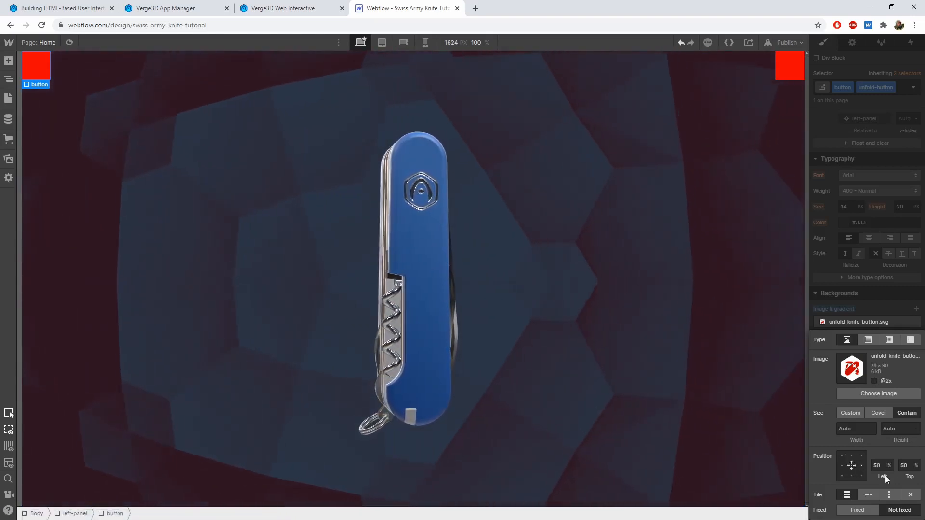
pyautogui.click(911, 495)
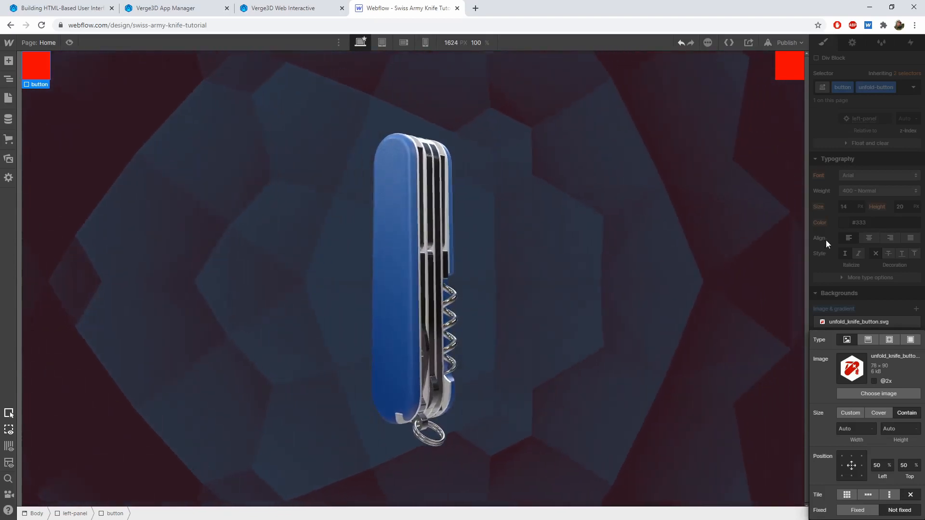
pyautogui.click(826, 240)
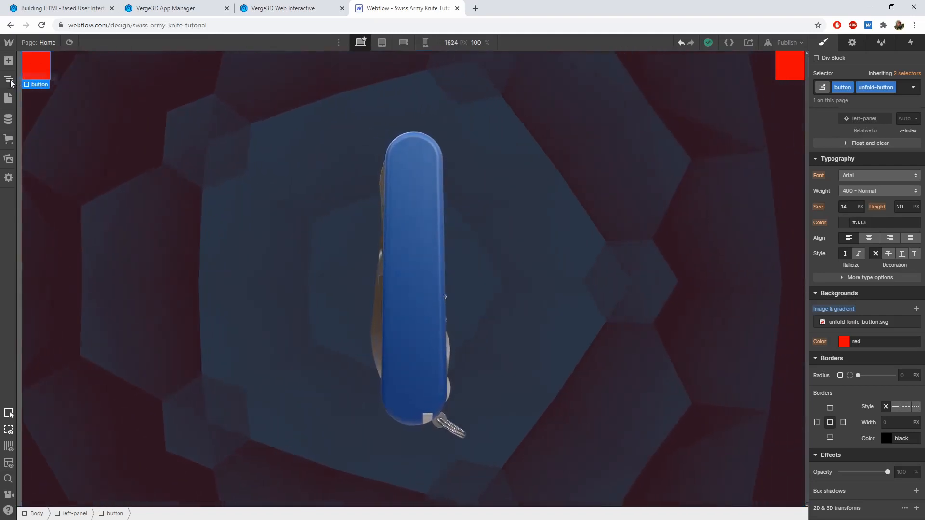
# Add the combo class fold-button to the second button block inside left-panel
pyautogui.click(9, 80)
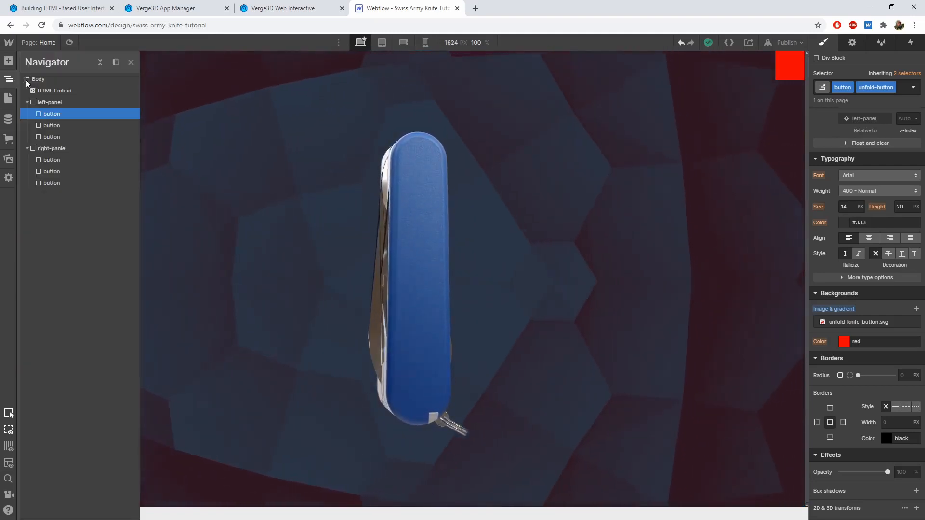
pyautogui.click(51, 126)
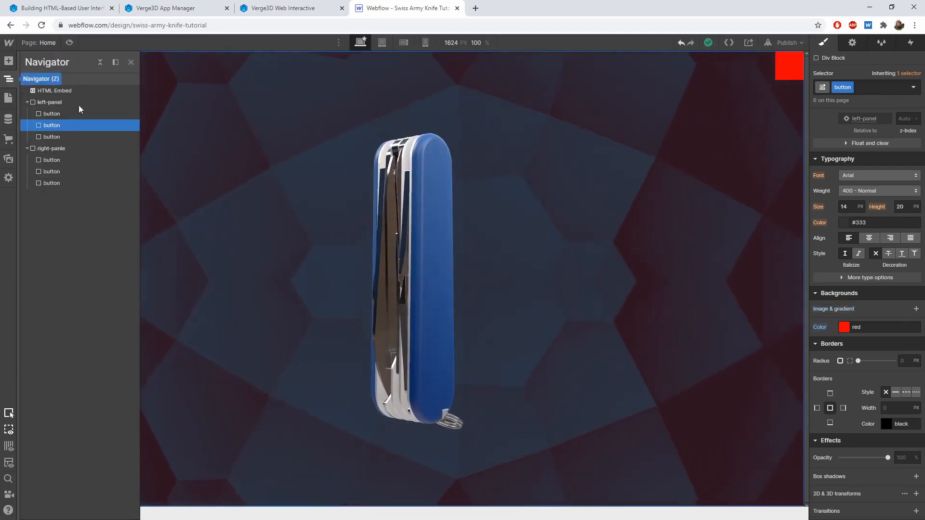
pyautogui.click(876, 87)
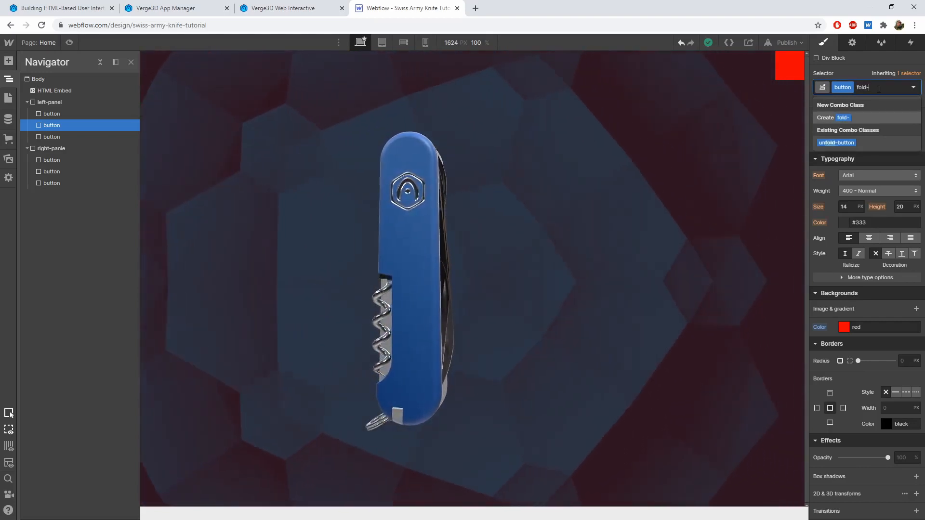
pyautogui.write('fold-button')
pyautogui.press('Return')
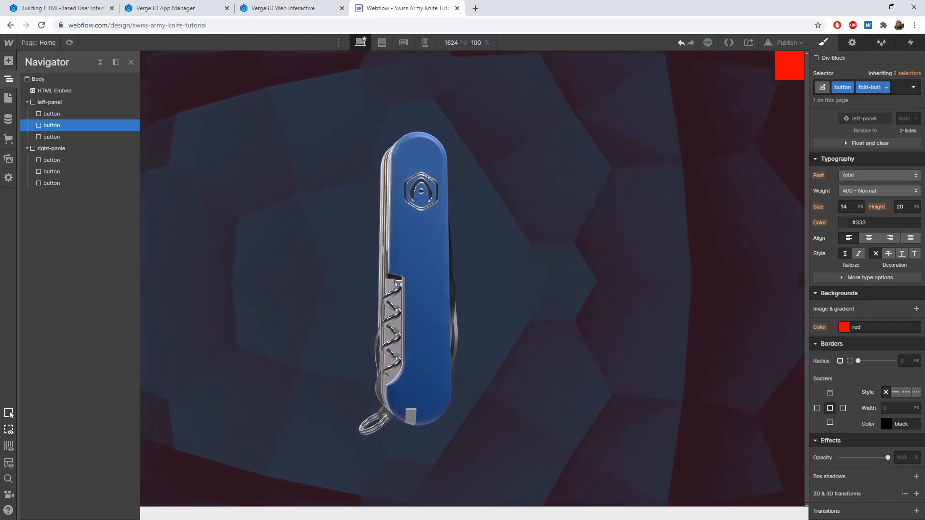
# Add a background image to the fold-button block by uploading the file fold_knife_button
pyautogui.click(916, 310)
pyautogui.click(874, 394)
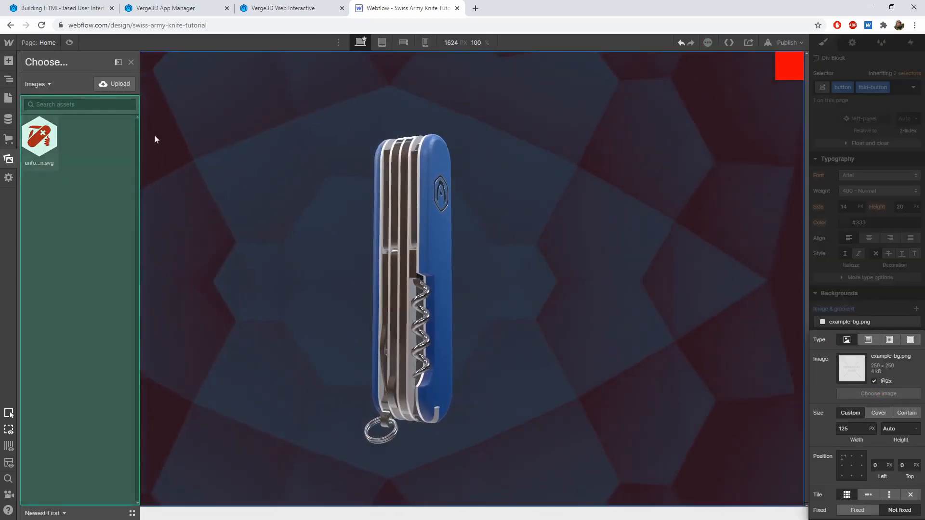
pyautogui.click(124, 88)
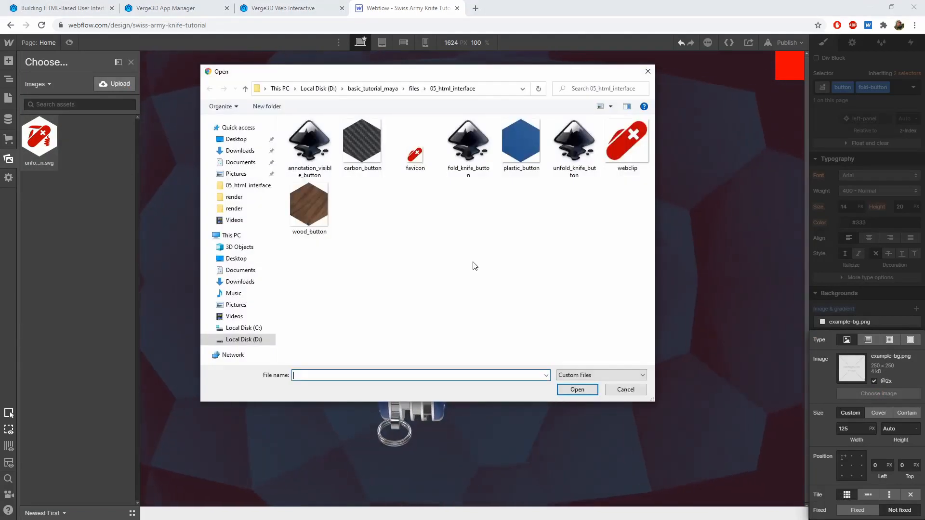
pyautogui.click(576, 390)
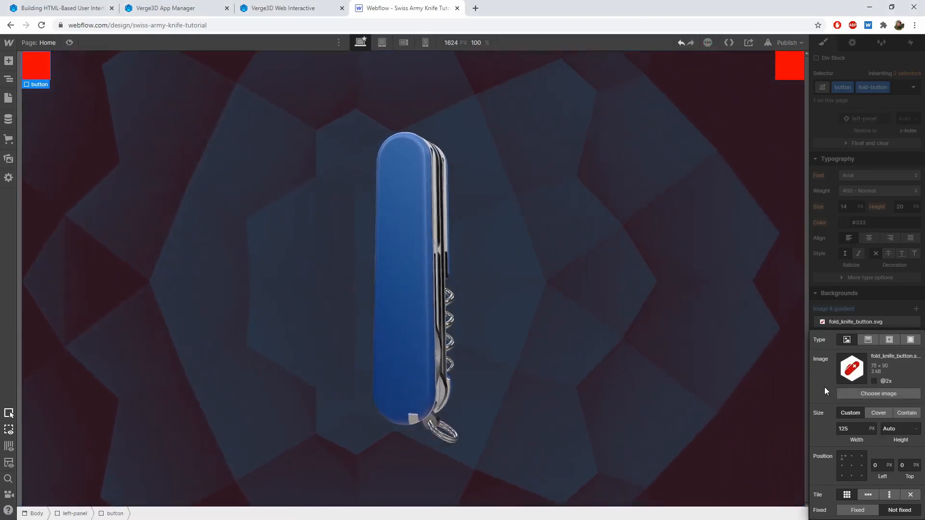
# Set the fold-button background image to Contain, centered and untiled, and give the block a 70 px top margin
pyautogui.click(906, 413)
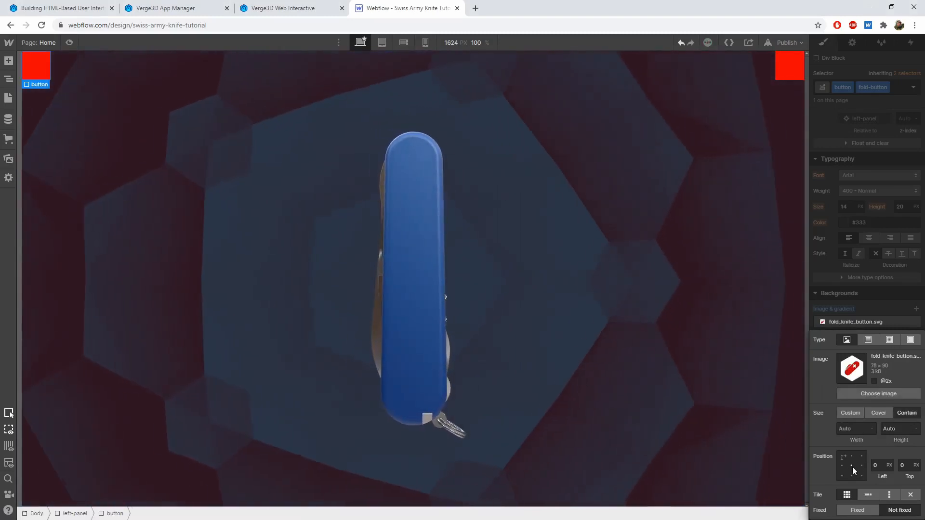
pyautogui.click(851, 466)
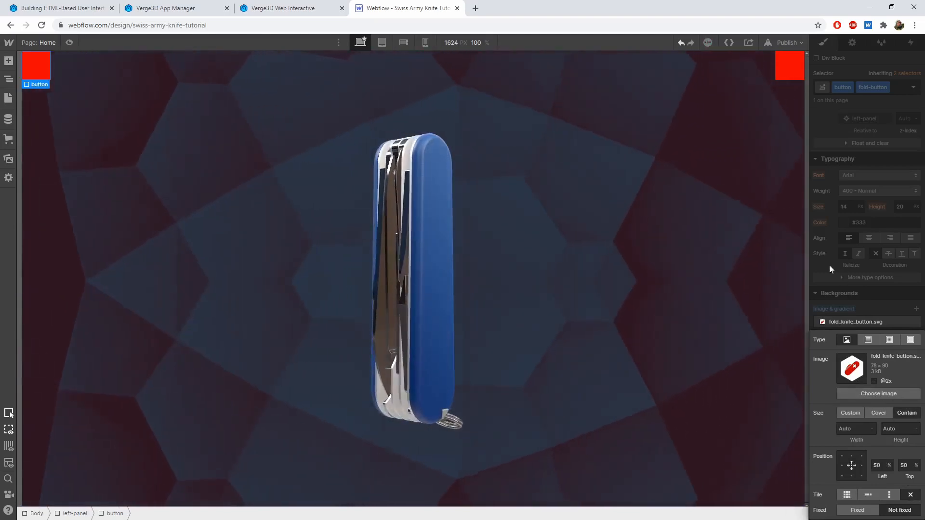
pyautogui.scroll(6, 826, 271)
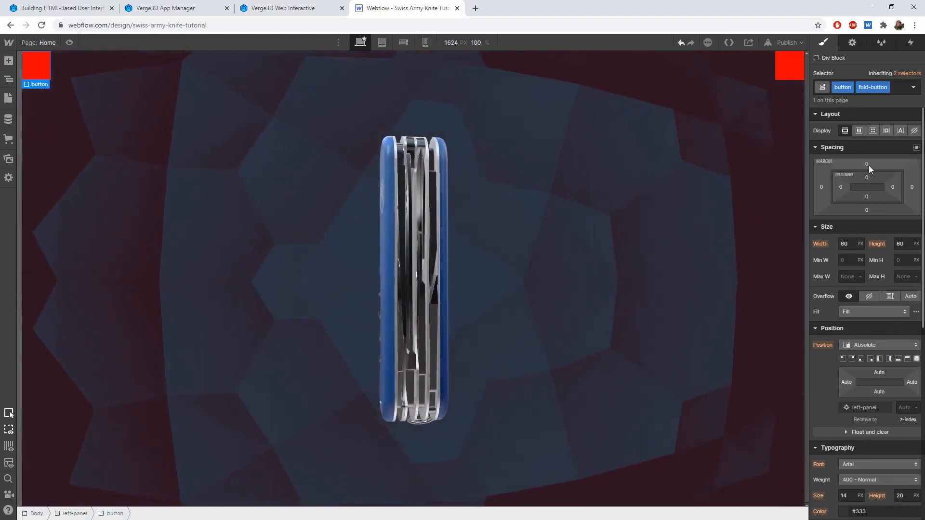
pyautogui.moveTo(866, 166); pyautogui.dragTo(874, 132)
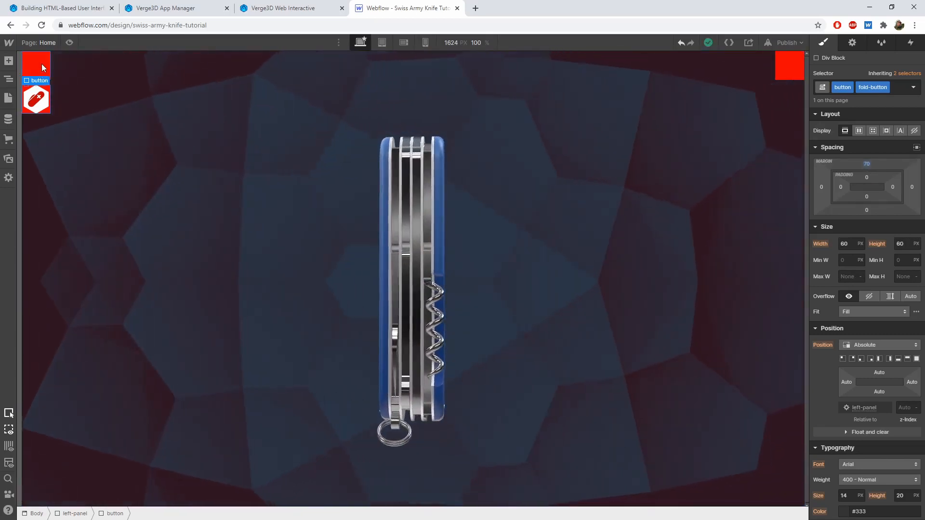
# Add the combo class annotation-button to the third button block inside left-panel
pyautogui.click(36, 86)
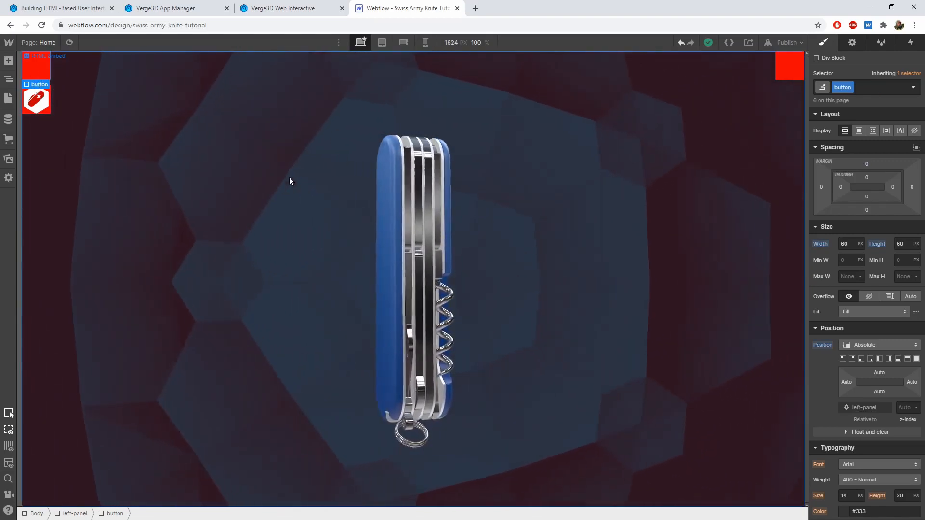
pyautogui.click(27, 71)
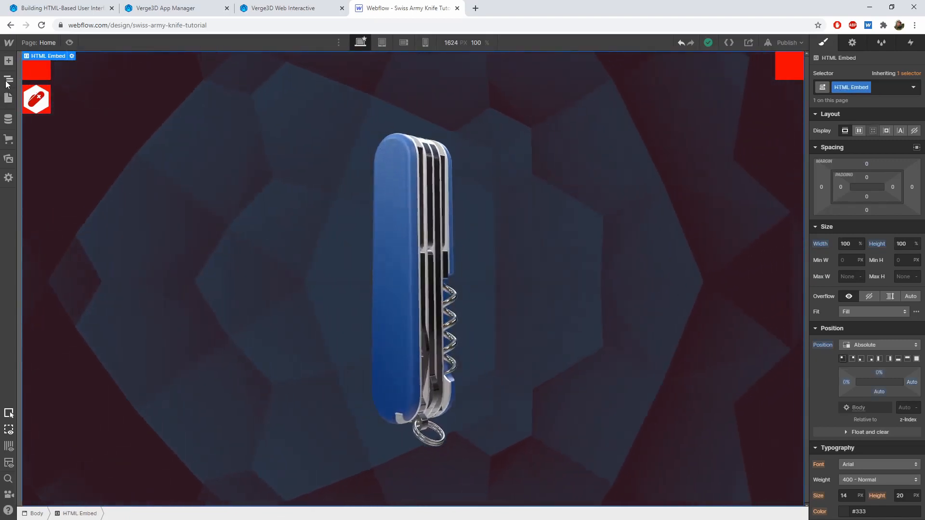
pyautogui.click(7, 81)
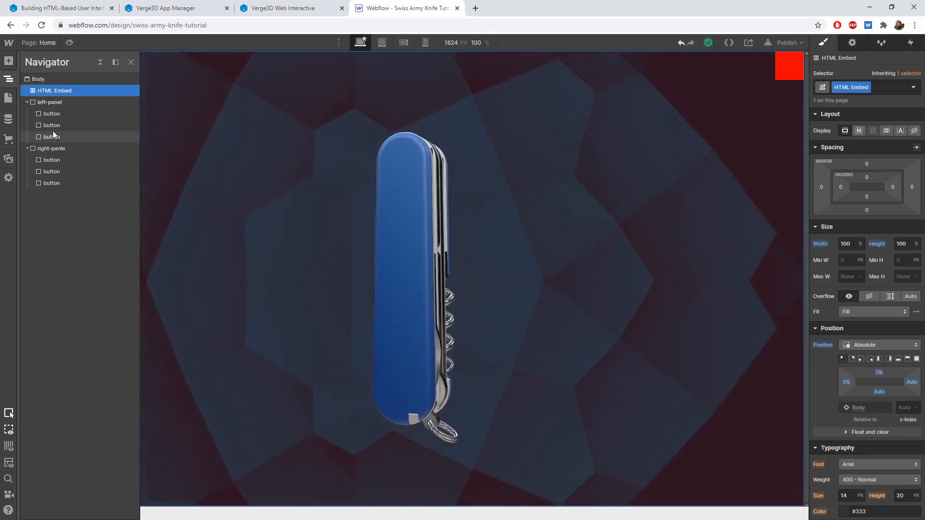
pyautogui.click(10, 81)
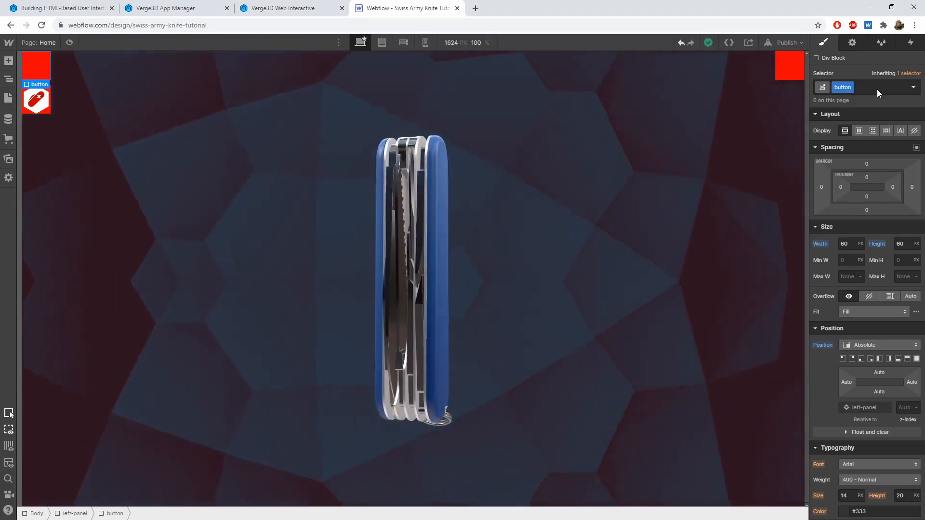
pyautogui.click(877, 89)
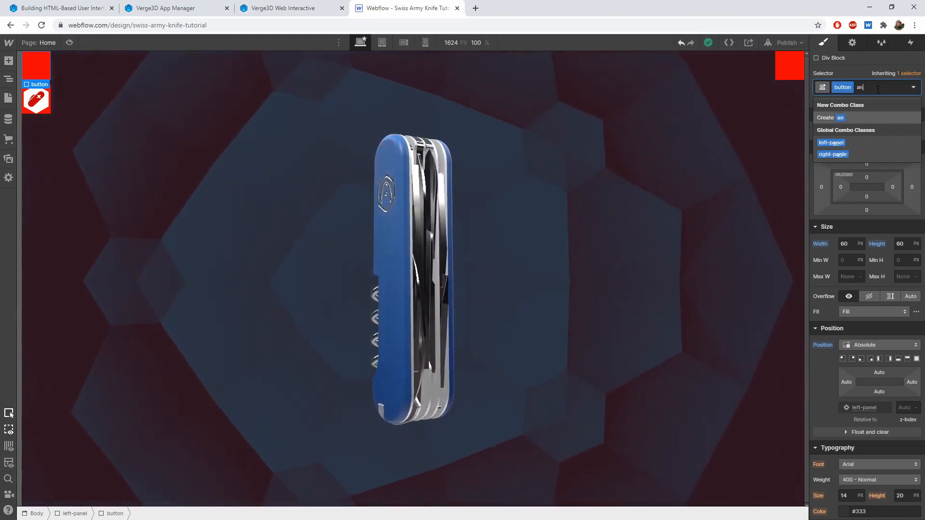
pyautogui.write('annotation-button')
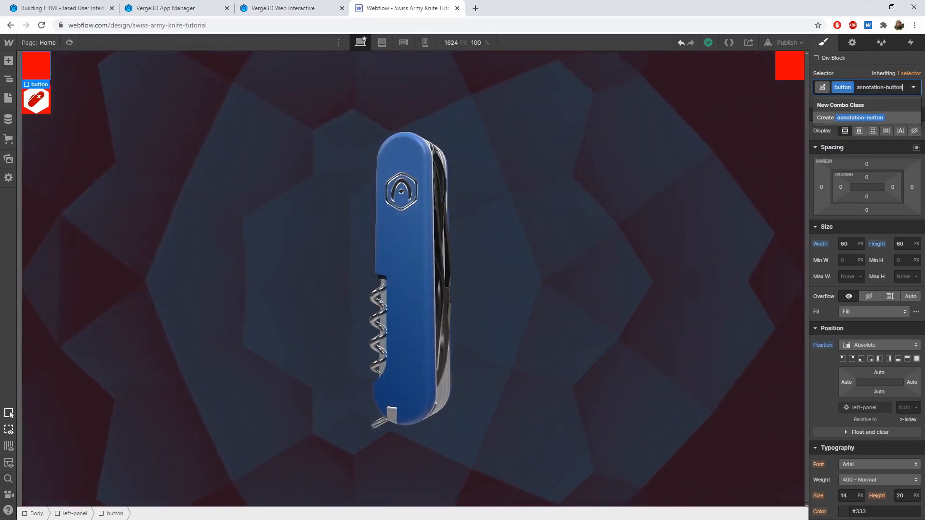
pyautogui.press('Return')
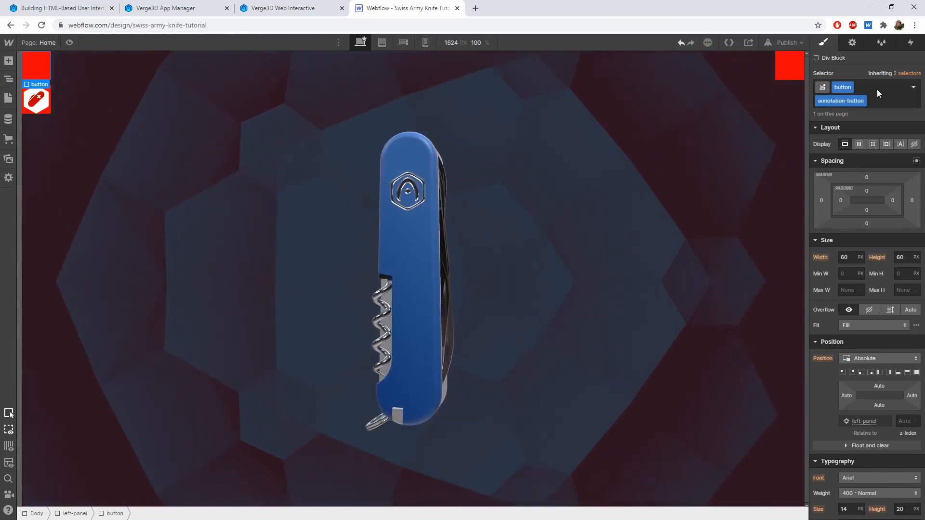
# Add a background image to the annotation-button block by uploading the file annotation_visible_button
pyautogui.scroll(-5, 828, 377)
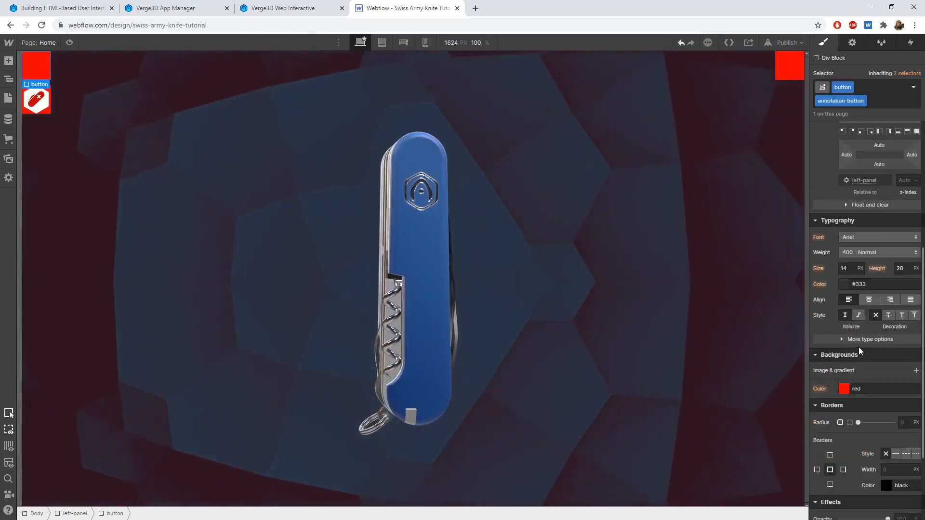
pyautogui.click(914, 371)
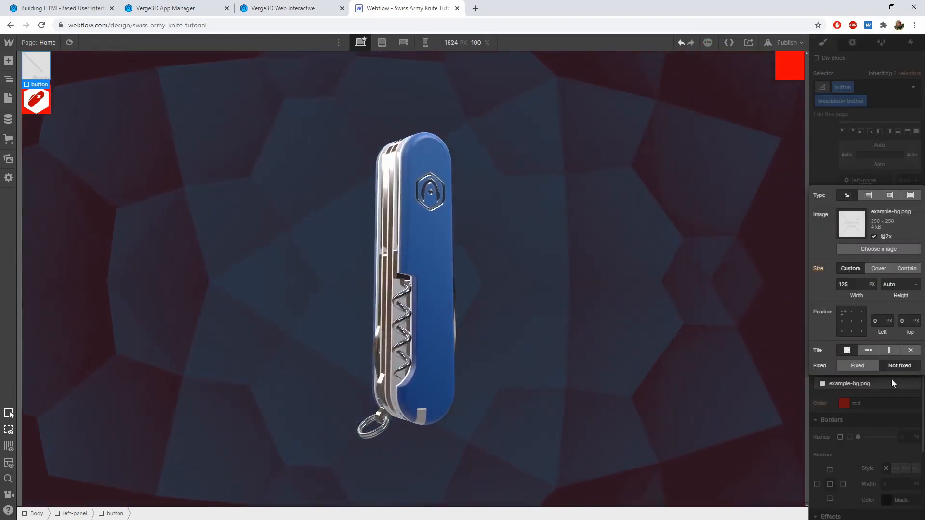
pyautogui.click(887, 249)
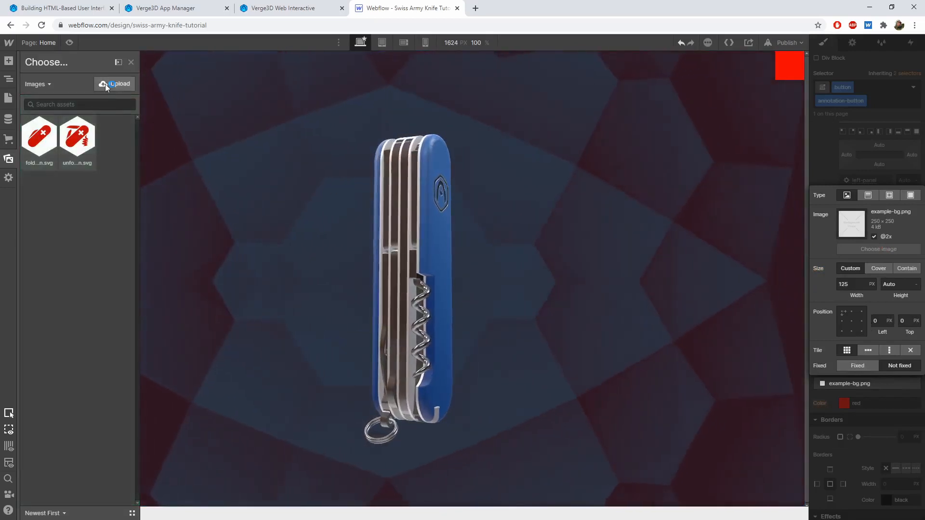
pyautogui.click(105, 84)
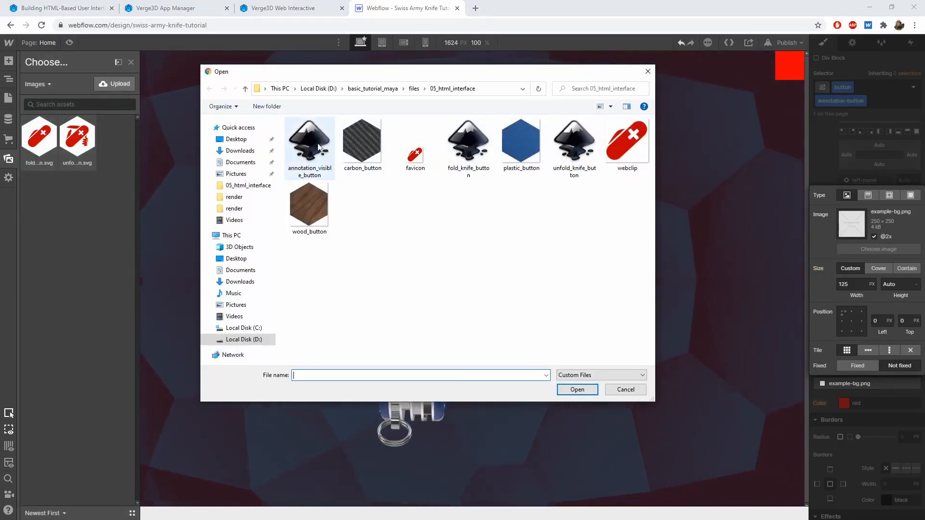
pyautogui.click(571, 389)
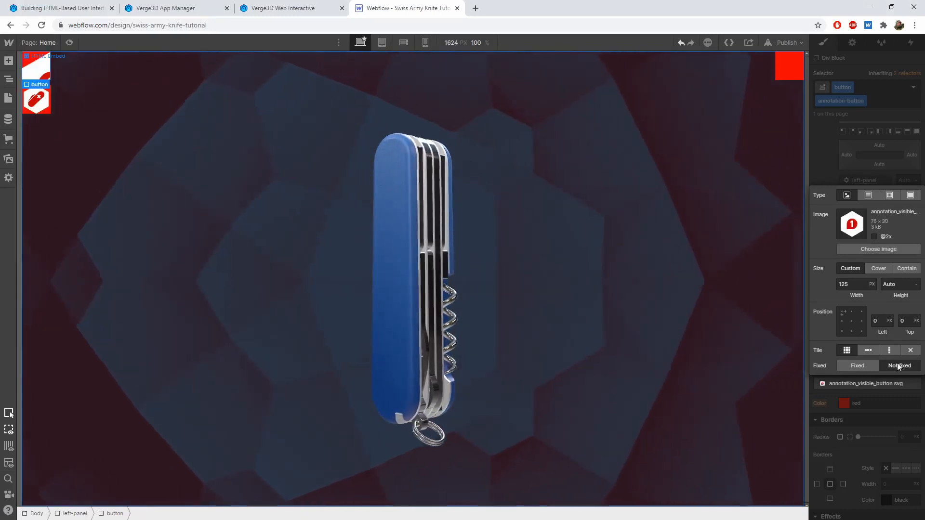
# Set the annotation-button background image to Contain and centered, and give the block a 140 px top margin
pyautogui.click(905, 269)
pyautogui.click(851, 321)
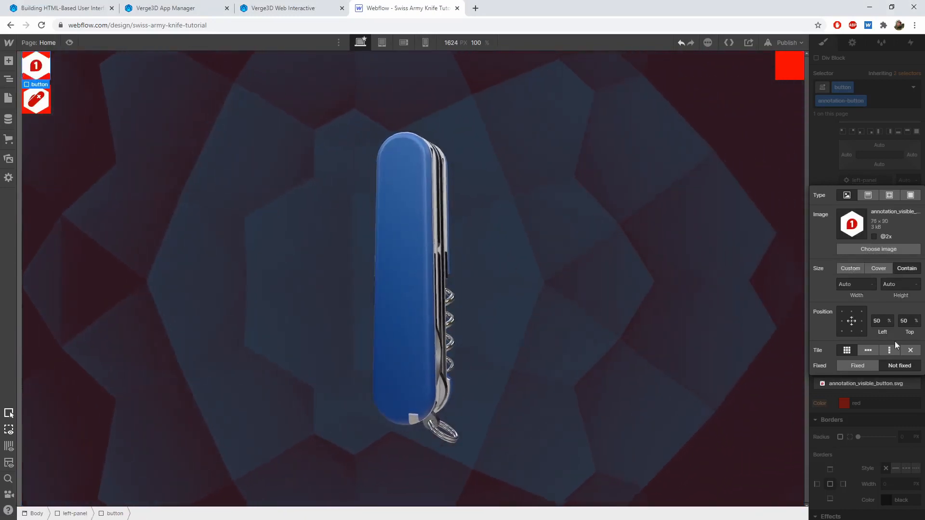
pyautogui.click(831, 153)
pyautogui.scroll(5, 831, 259)
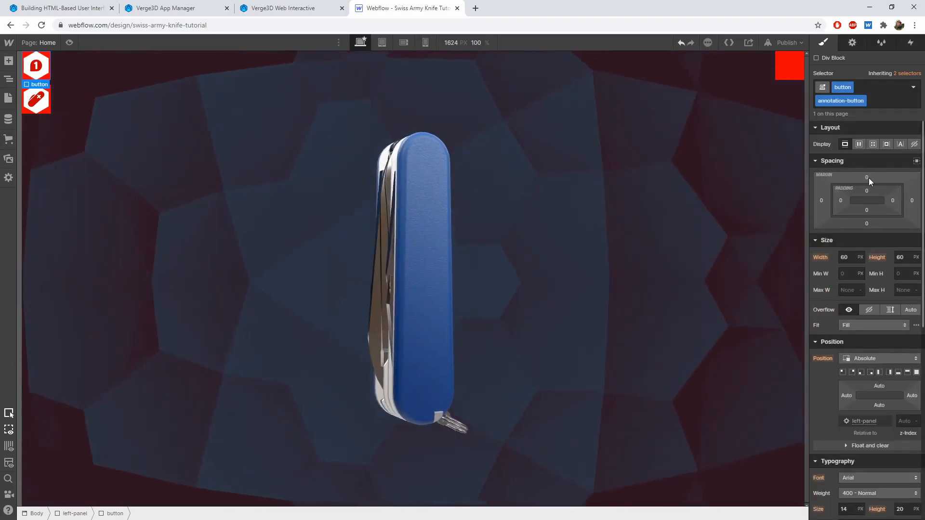
pyautogui.click(868, 178)
pyautogui.write('140')
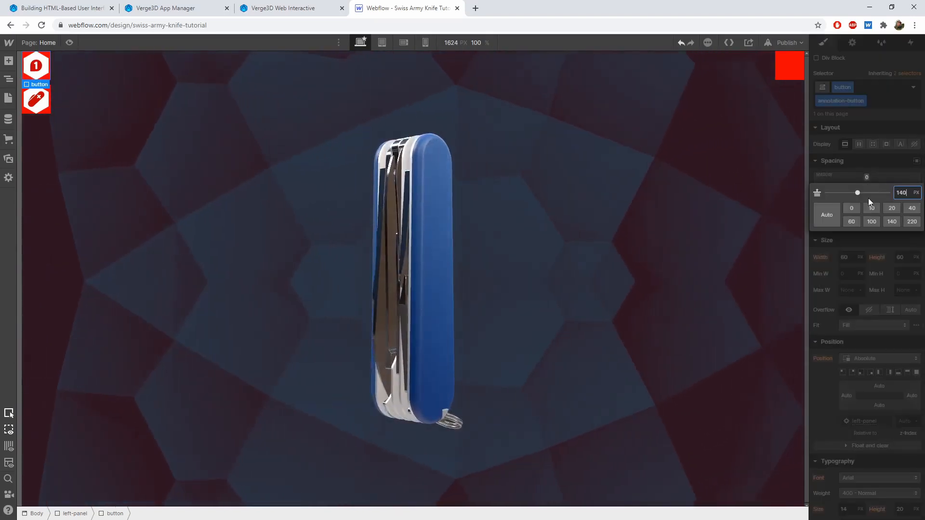
pyautogui.press('Return')
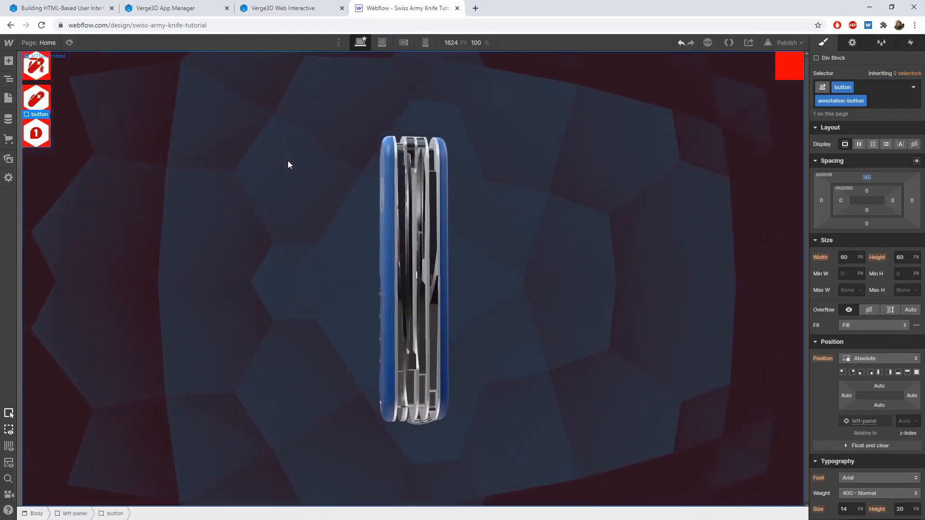
# Reset the red background color on the base button class, reached through the annotation-button block's inherited selectors
pyautogui.click(287, 161)
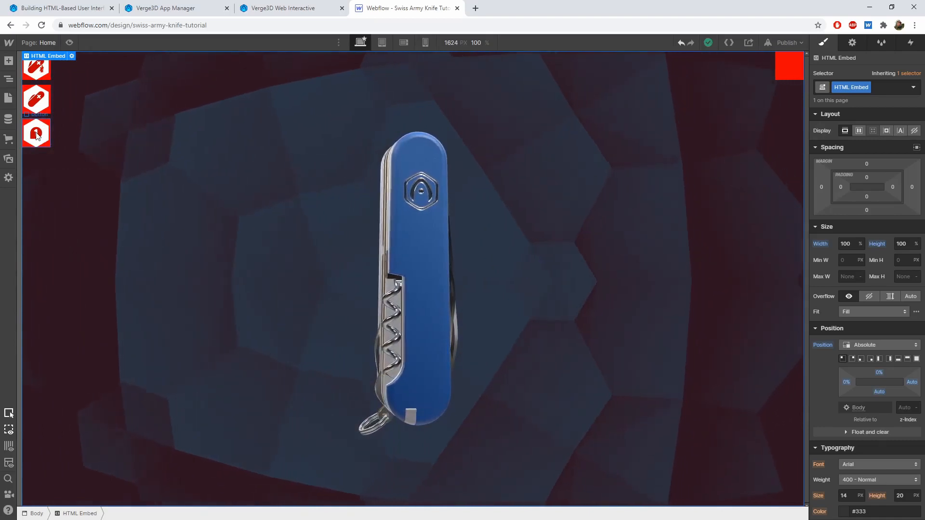
pyautogui.click(37, 135)
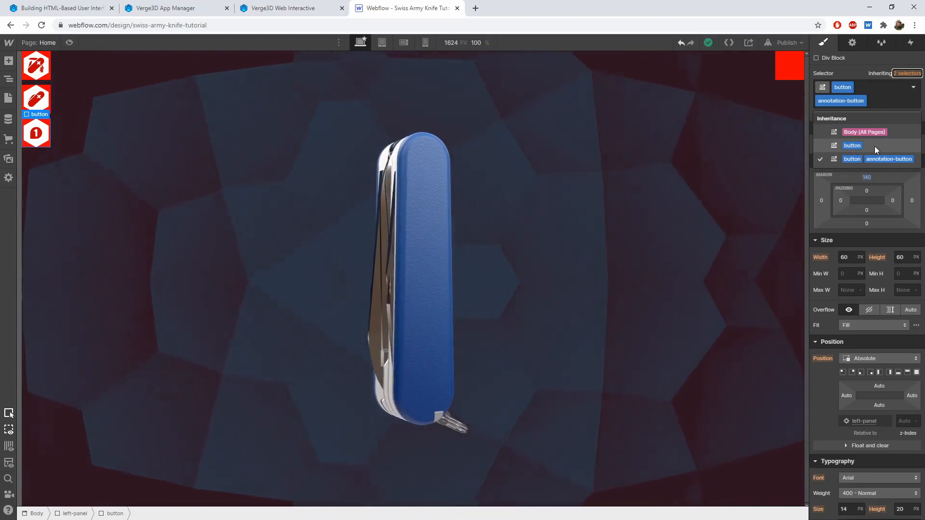
pyautogui.click(875, 146)
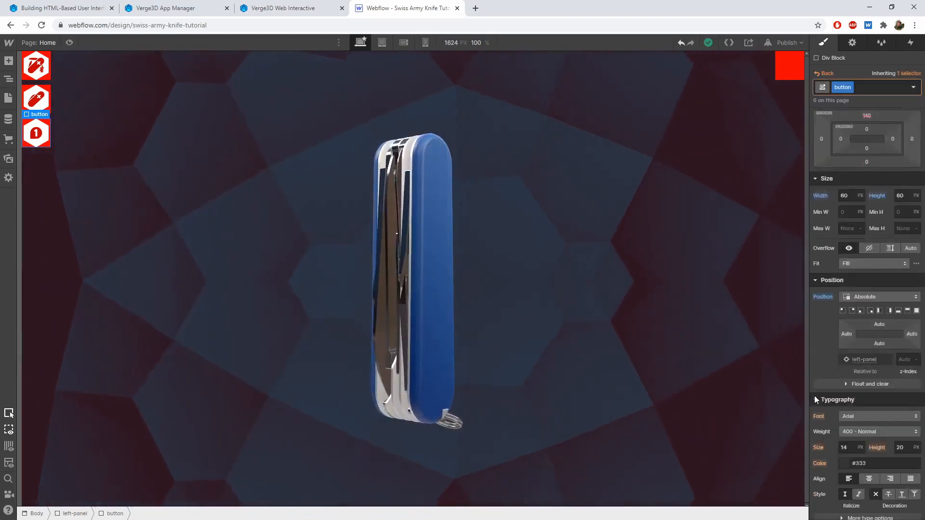
pyautogui.scroll(-7, 814, 395)
pyautogui.click(821, 279)
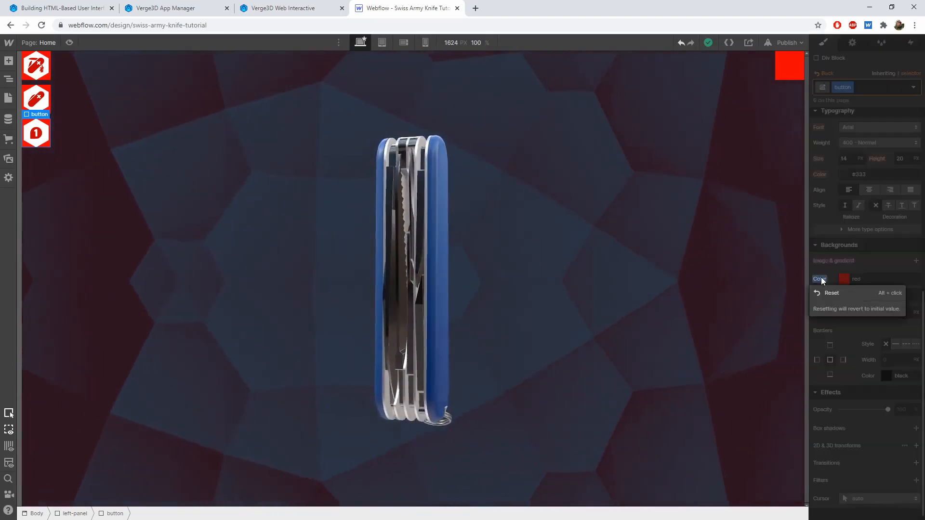
pyautogui.click(830, 292)
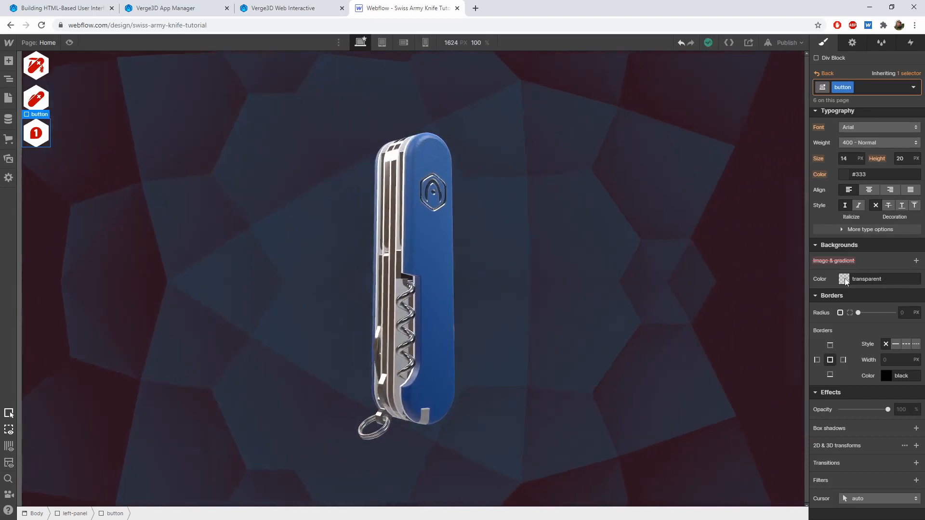
# Return from the base button class to the annotation-button combo class selector
pyautogui.scroll(7, 839, 284)
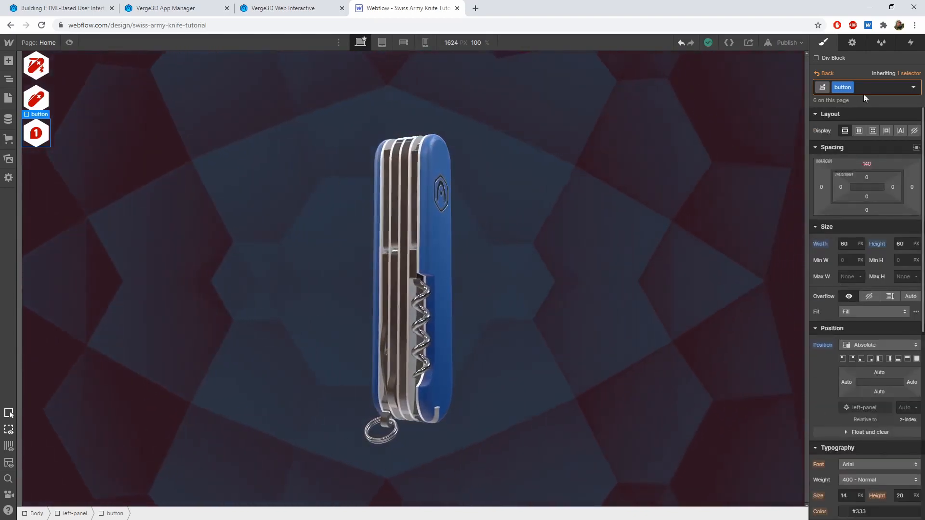
pyautogui.click(912, 74)
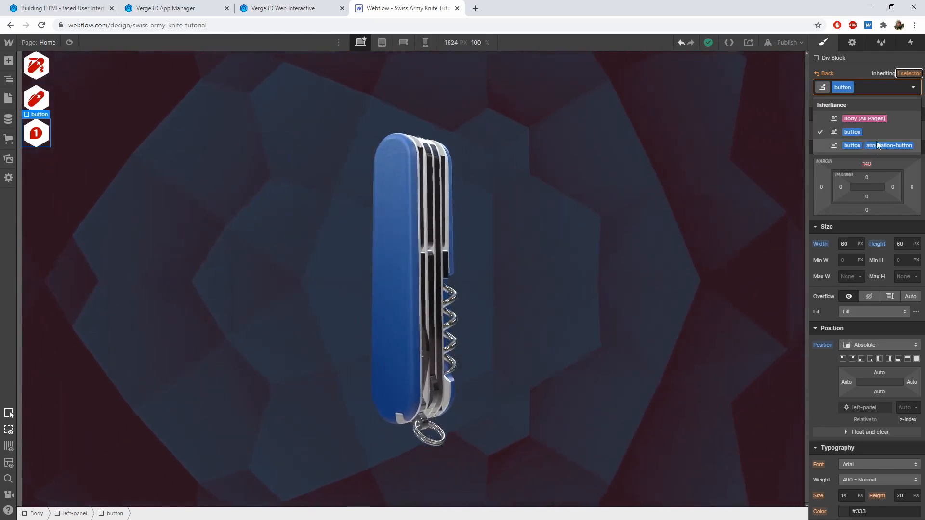
pyautogui.click(879, 144)
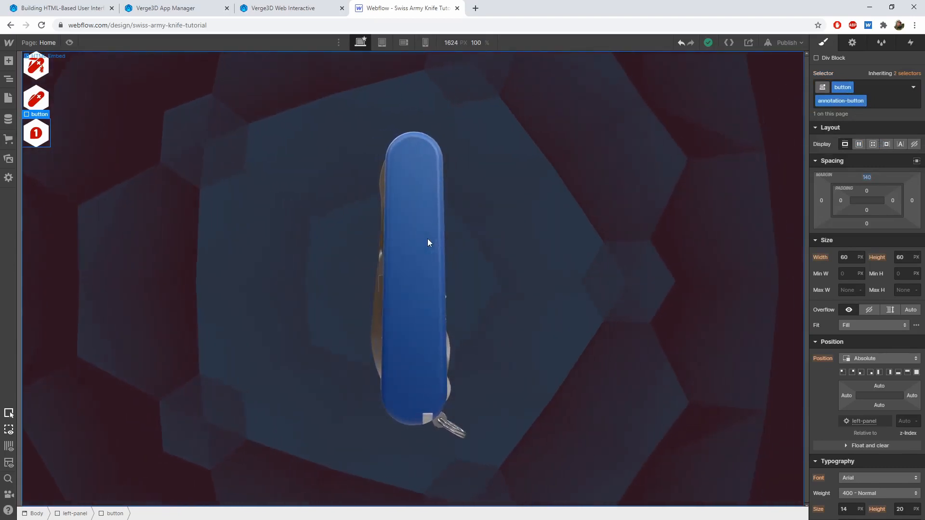
# Add the combo class wood-button to the first button block inside right-panle
pyautogui.click(8, 80)
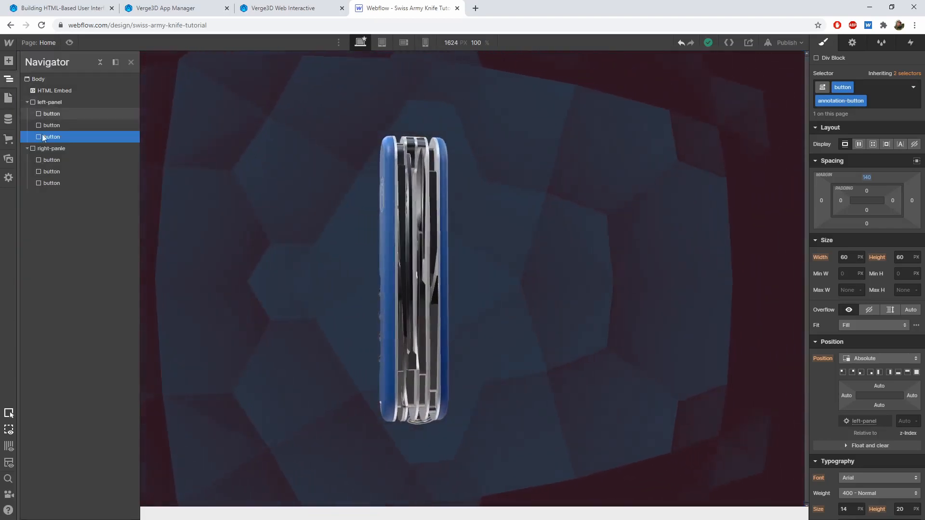
pyautogui.click(52, 161)
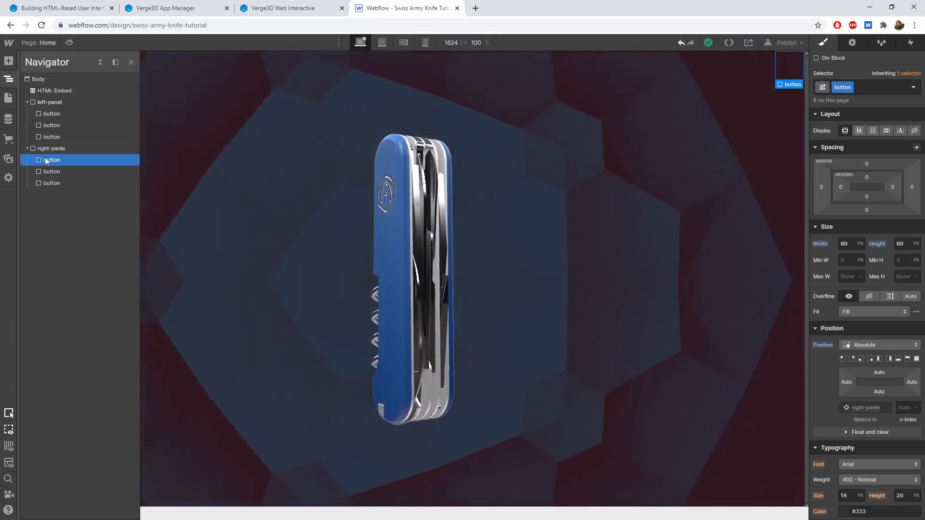
pyautogui.click(874, 86)
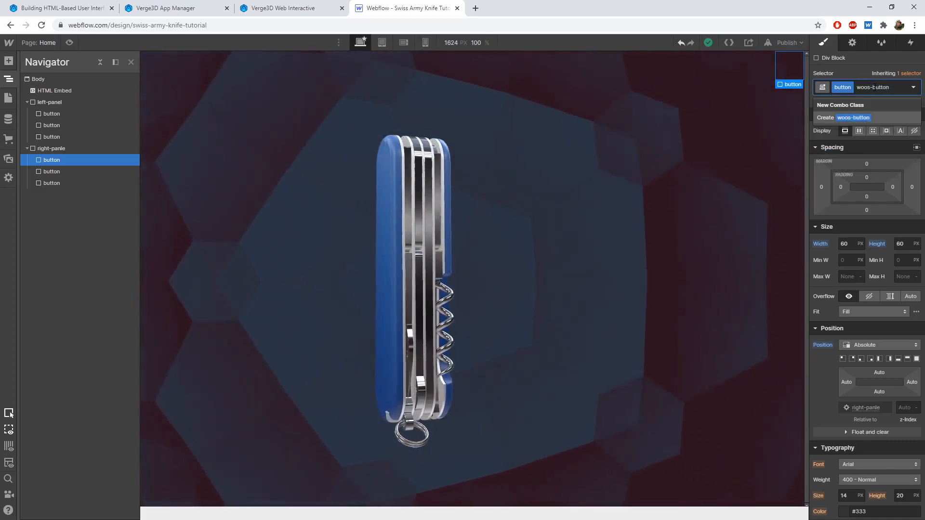
pyautogui.press('BackSpace')
pyautogui.press('BackSpace')
pyautogui.press('BackSpace')
pyautogui.press('BackSpace')
pyautogui.press('BackSpace')
pyautogui.press('BackSpace')
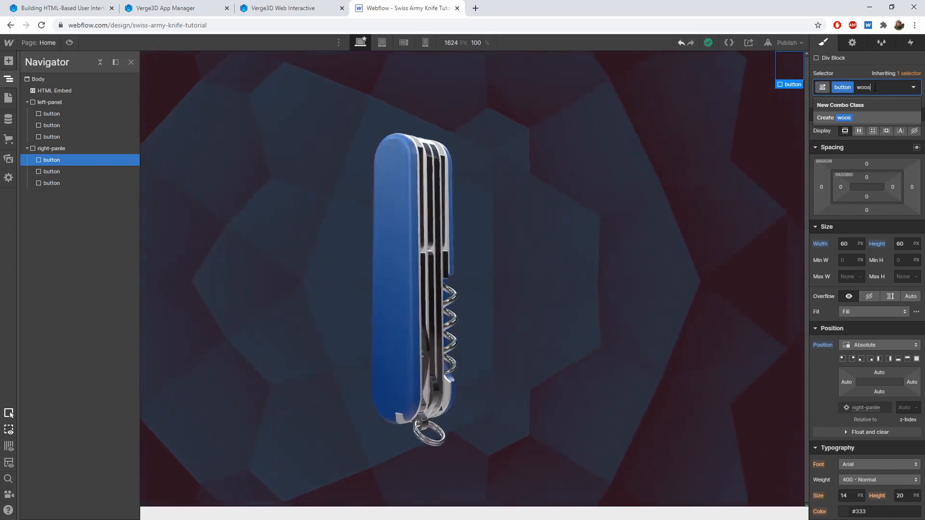
pyautogui.write('d-bu')
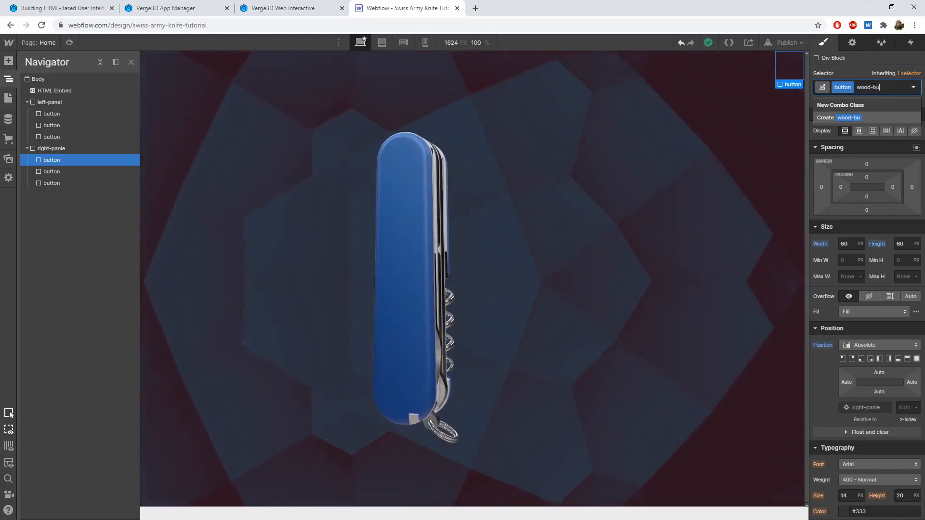
pyautogui.write('tton')
pyautogui.press('Return')
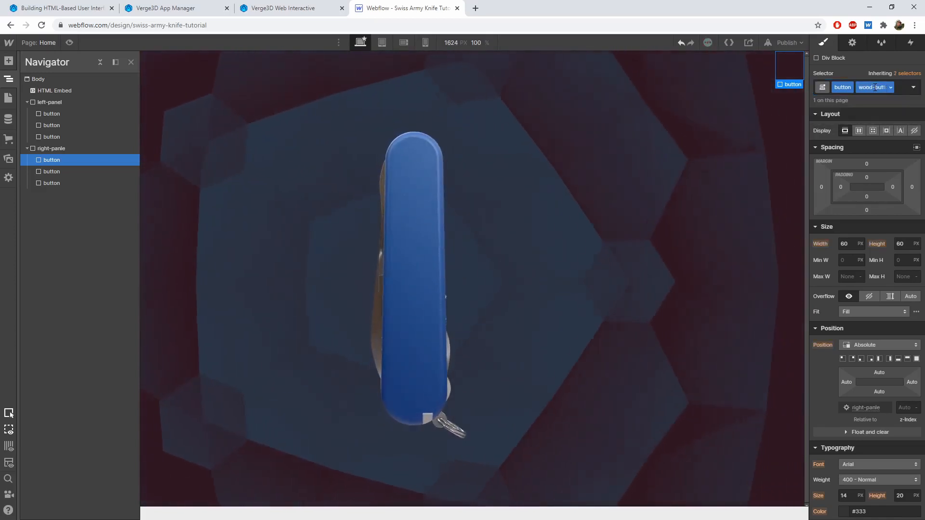
# Add a background image to the wood-button block by uploading the file wood_button, set to Contain, centered and untiled
pyautogui.scroll(-4, 819, 367)
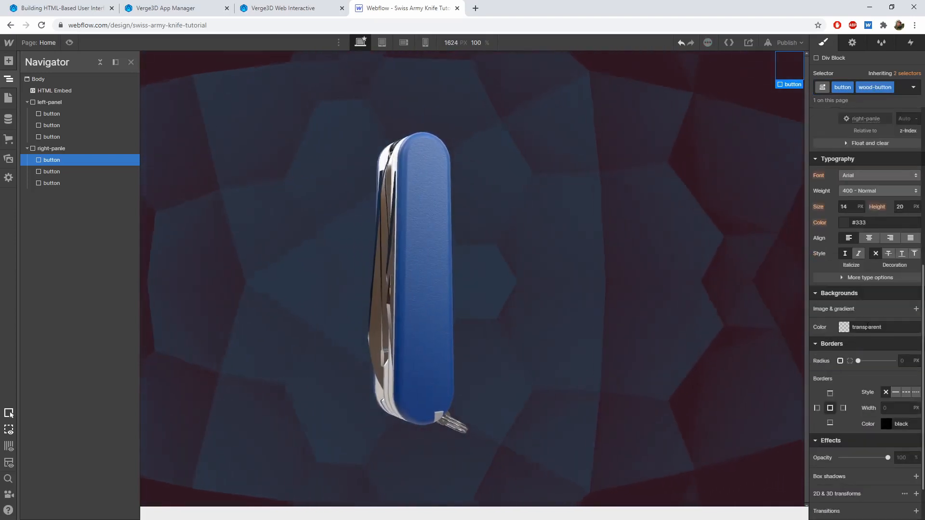
pyautogui.click(915, 309)
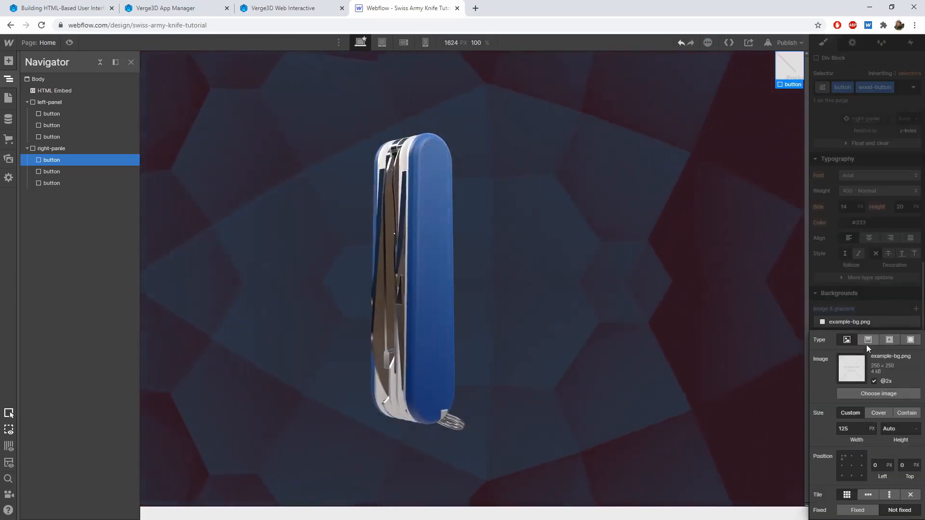
pyautogui.click(870, 394)
pyautogui.click(112, 83)
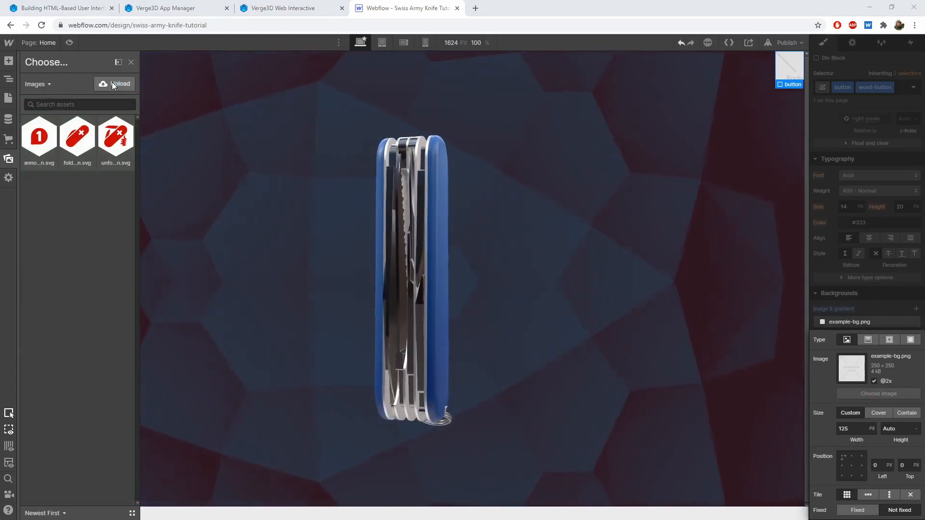
pyautogui.click(317, 207)
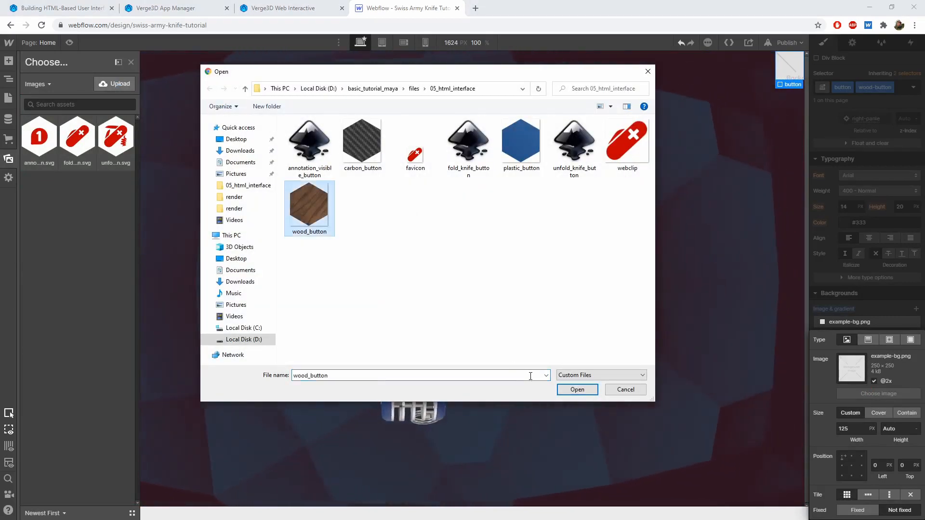
pyautogui.click(578, 390)
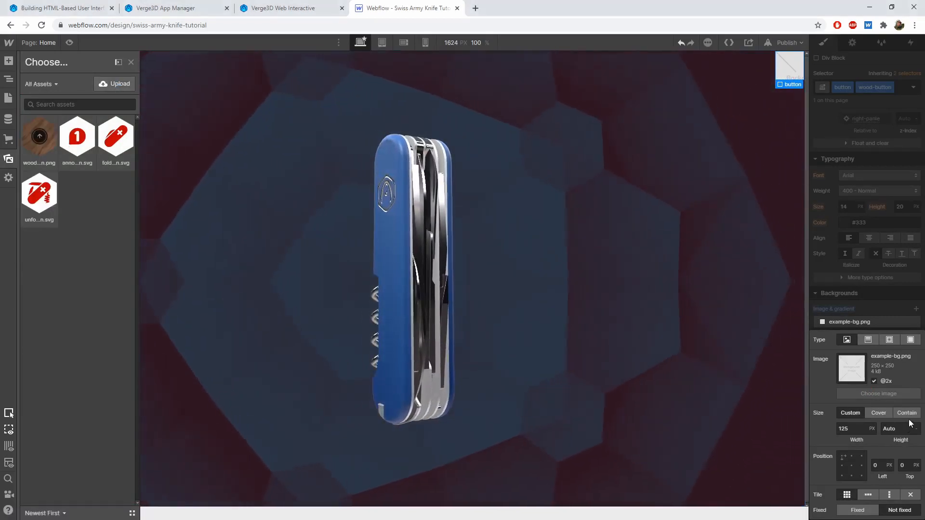
pyautogui.click(851, 466)
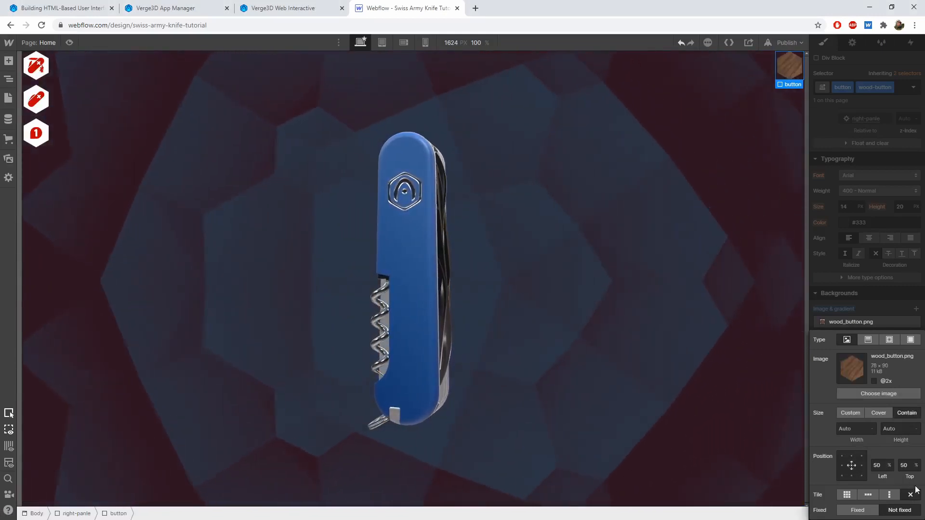
pyautogui.click(824, 264)
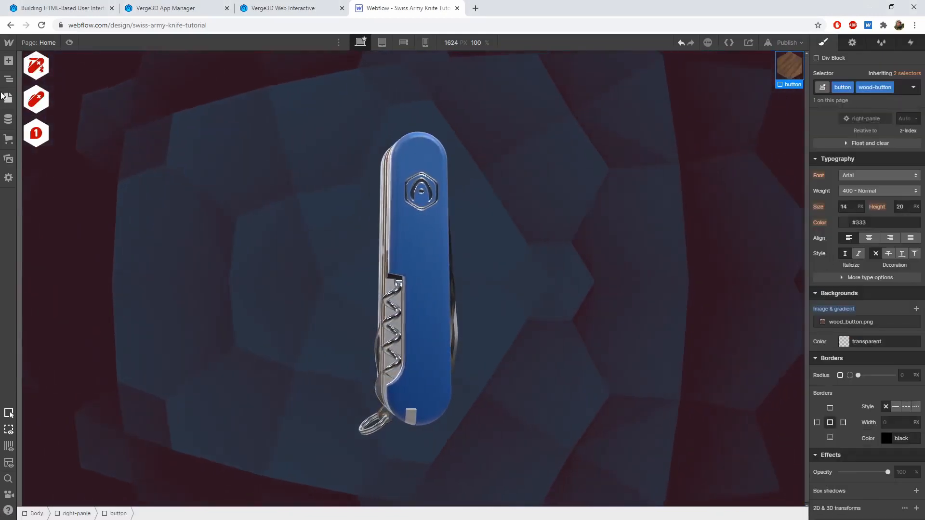
# Add the combo class plastic-button to the second button block inside right-panle
pyautogui.click(8, 79)
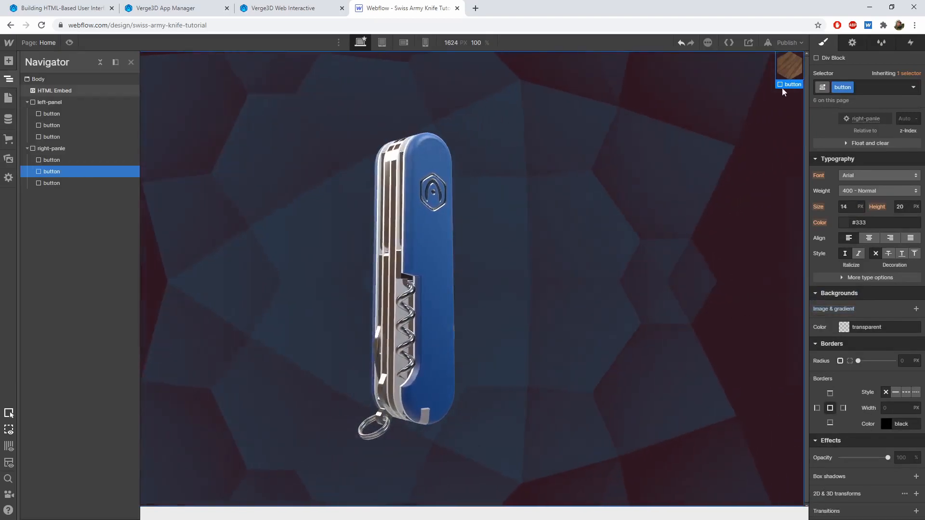
pyautogui.click(873, 90)
pyautogui.write('plastic-b')
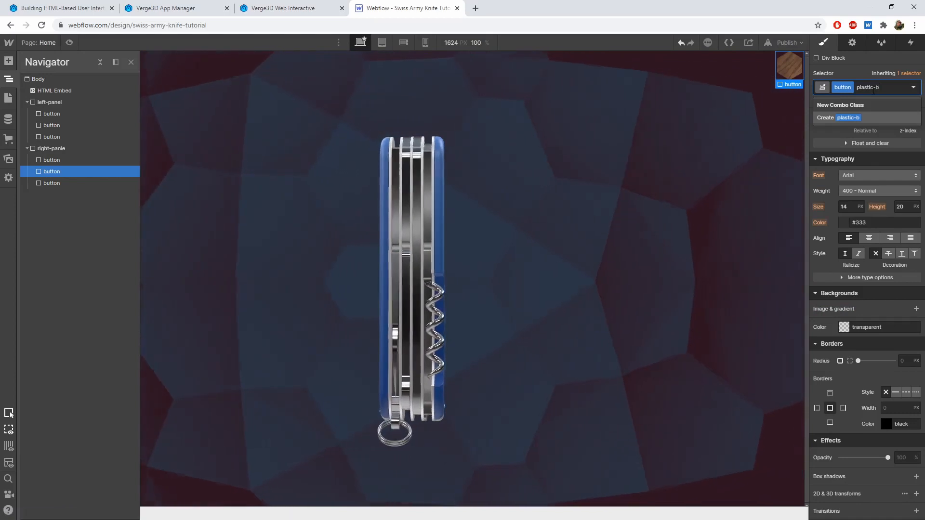
pyautogui.write('utton')
pyautogui.press('Return')
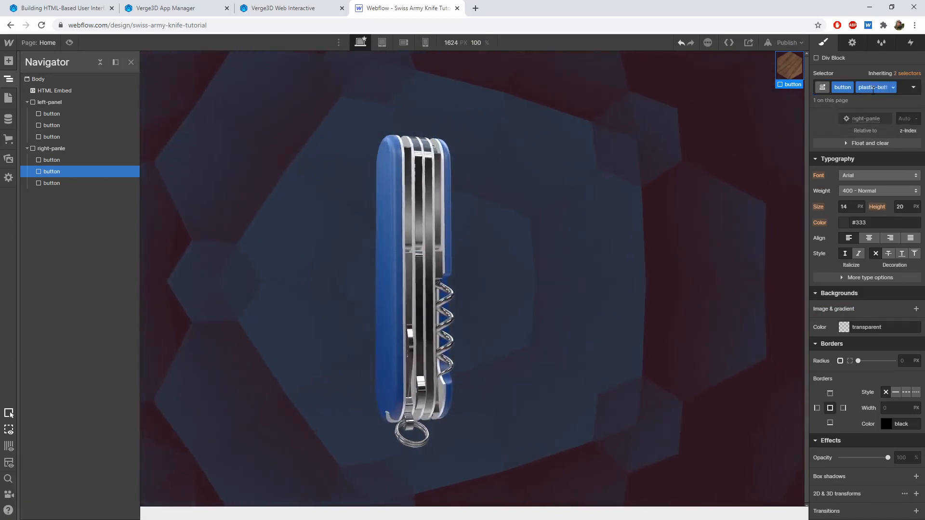
# Add a background image to the plastic-button block by uploading the file plastic_button, set to Contain, centered and untiled
pyautogui.scroll(-2, 850, 407)
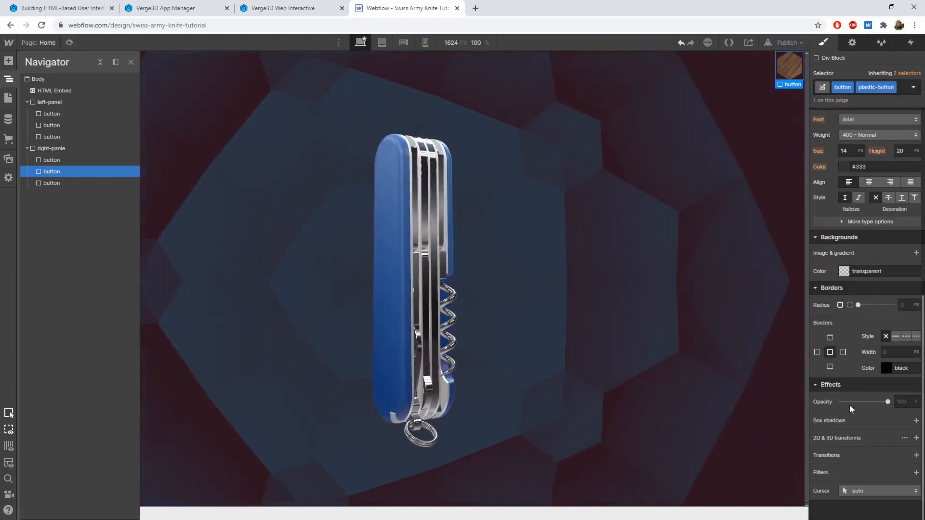
pyautogui.click(916, 253)
pyautogui.click(898, 335)
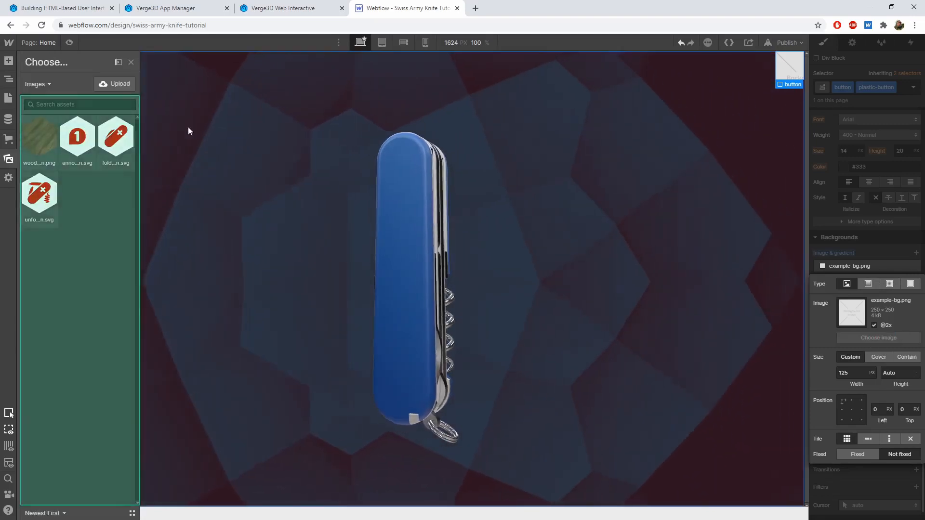
pyautogui.click(119, 85)
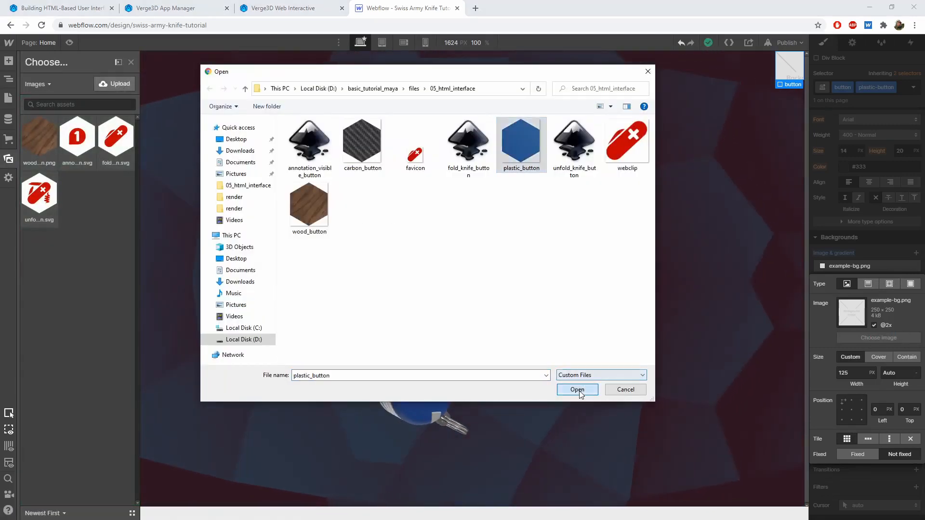
pyautogui.click(577, 390)
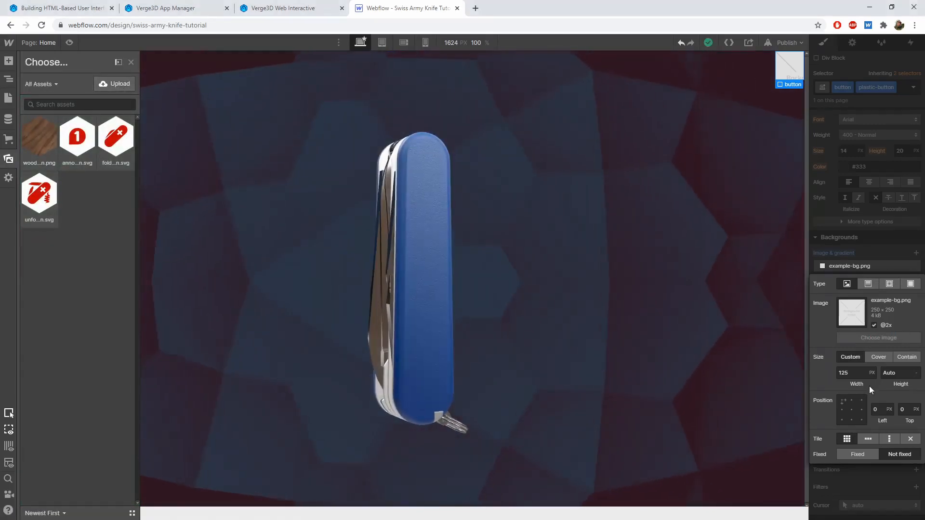
pyautogui.click(906, 357)
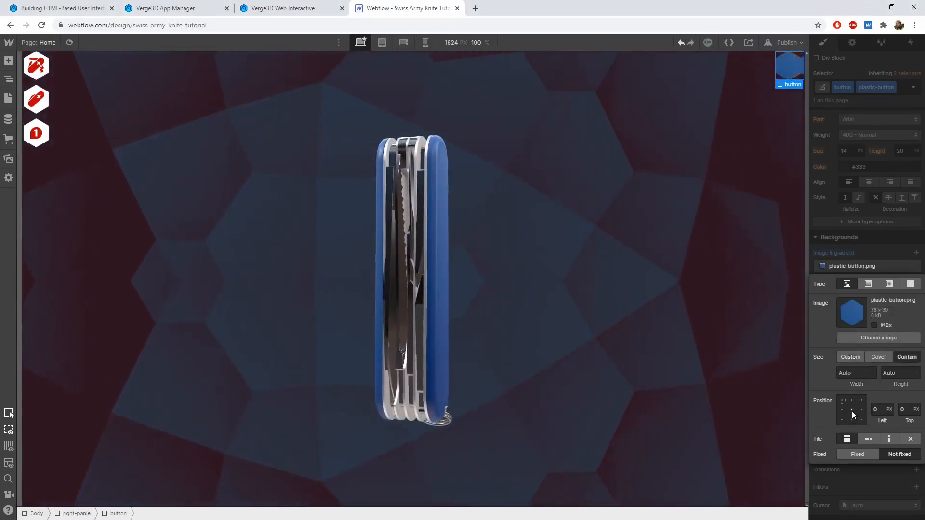
pyautogui.click(852, 411)
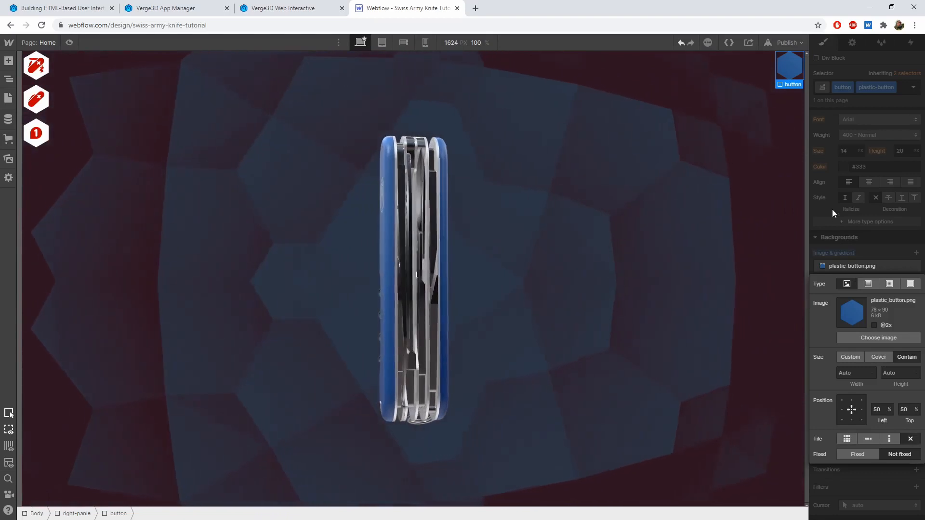
pyautogui.click(831, 209)
# Set the plastic-button block's top margin to 70 px
pyautogui.scroll(6, 846, 181)
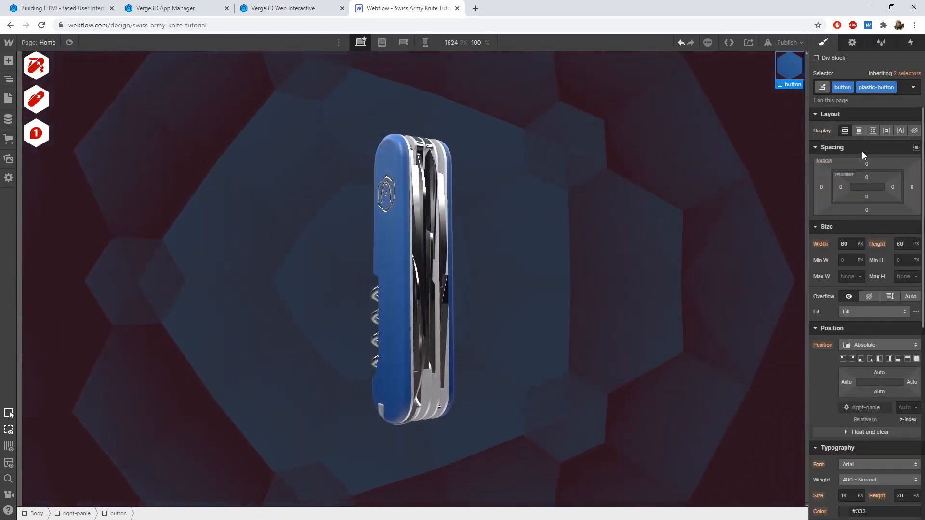
pyautogui.click(865, 165)
pyautogui.write('70')
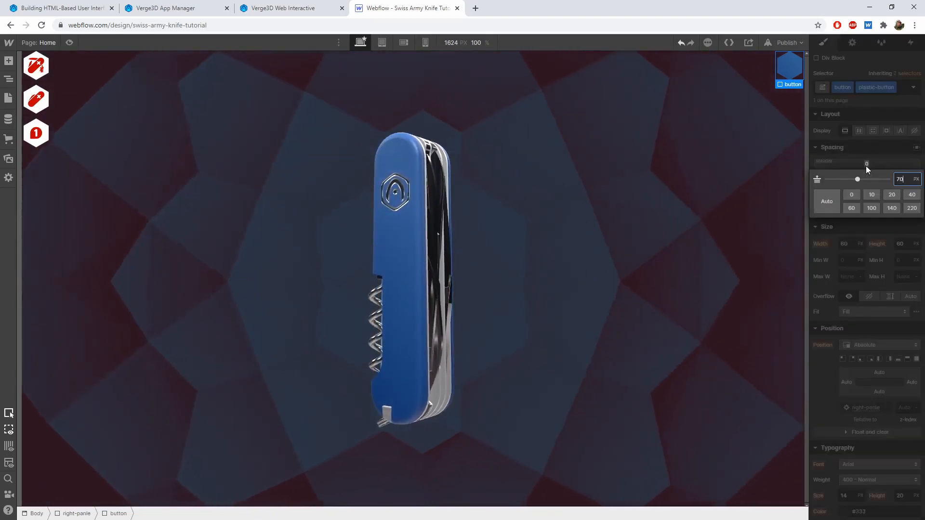
pyautogui.press('Return')
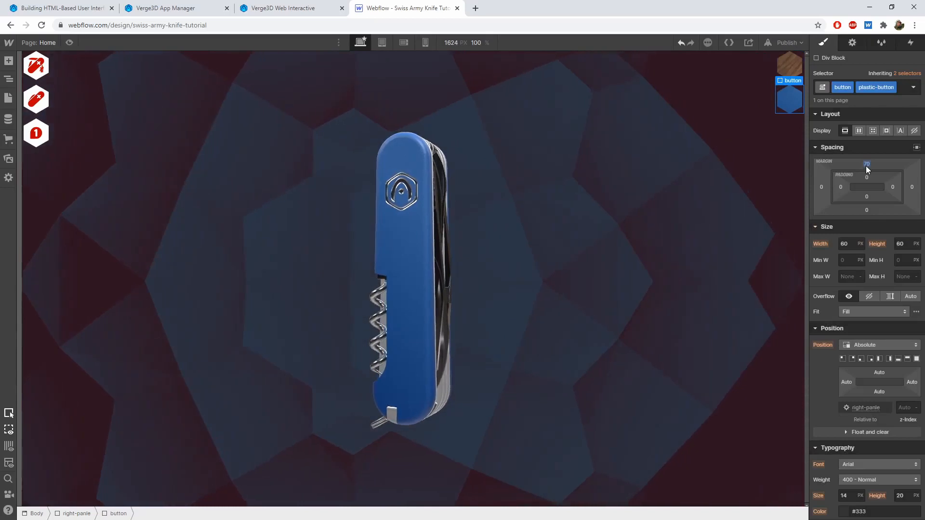
# Add the combo class carbon-button to the third button block inside right-panle
pyautogui.click(10, 80)
pyautogui.click(75, 182)
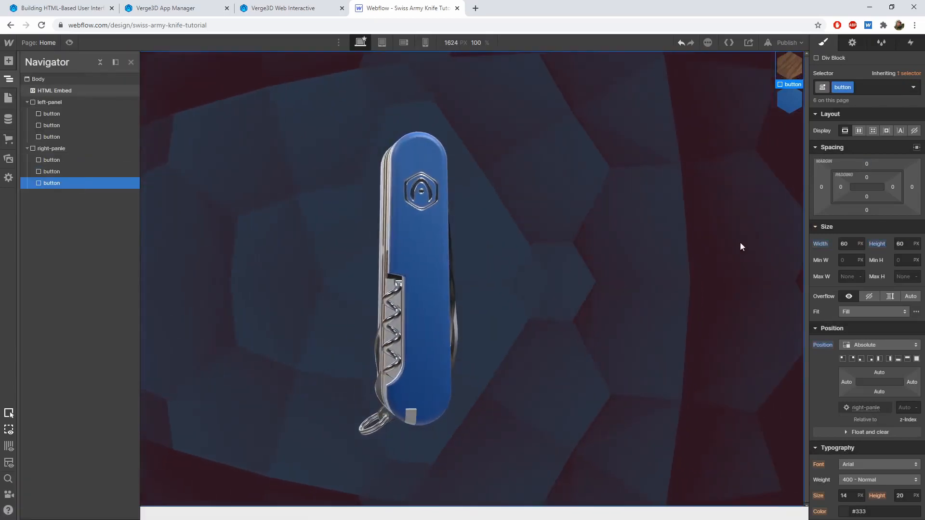
pyautogui.click(872, 90)
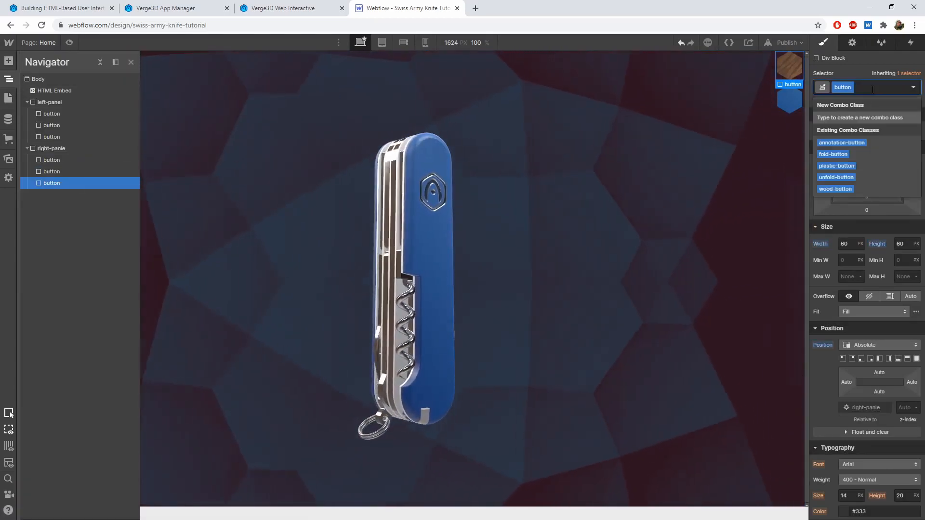
pyautogui.write('carbon-')
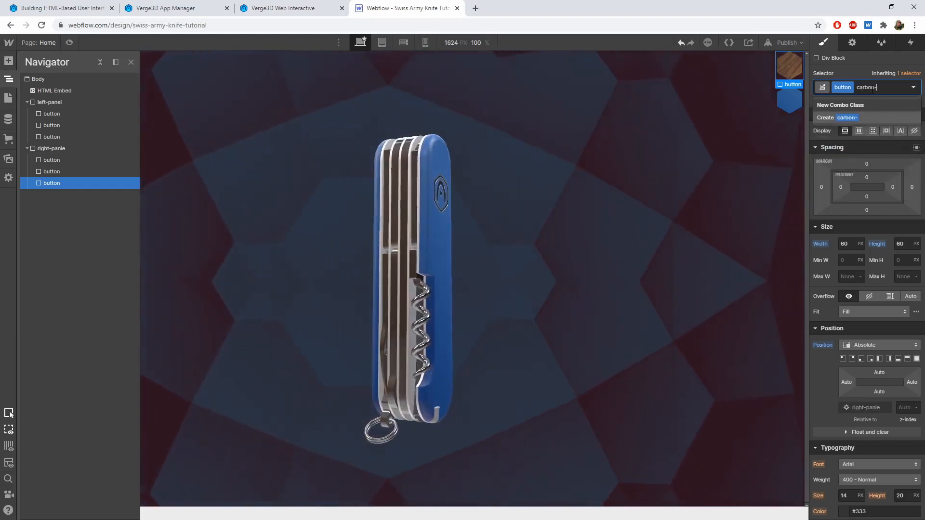
pyautogui.write('button')
pyautogui.press('Return')
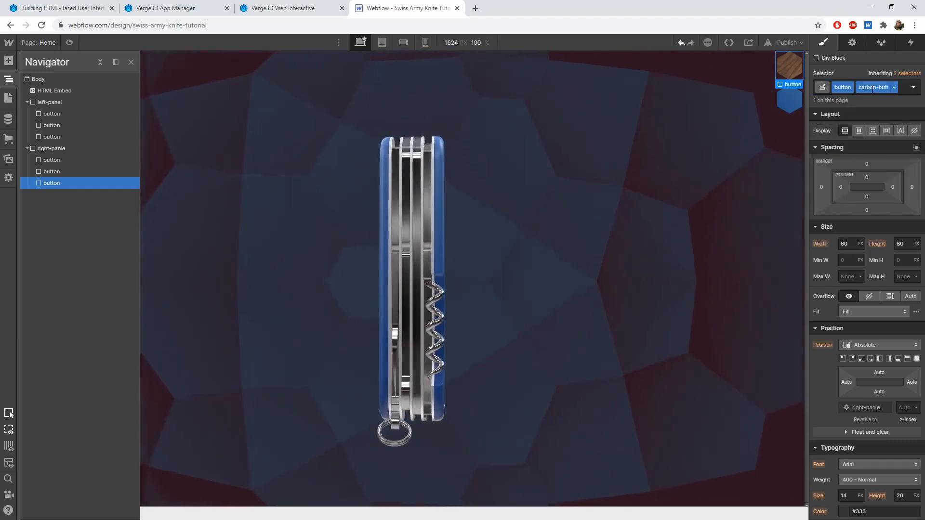
# Add a background image to the carbon-button block by uploading the file carbon_button, set to Contain and centered
pyautogui.scroll(-5, 832, 271)
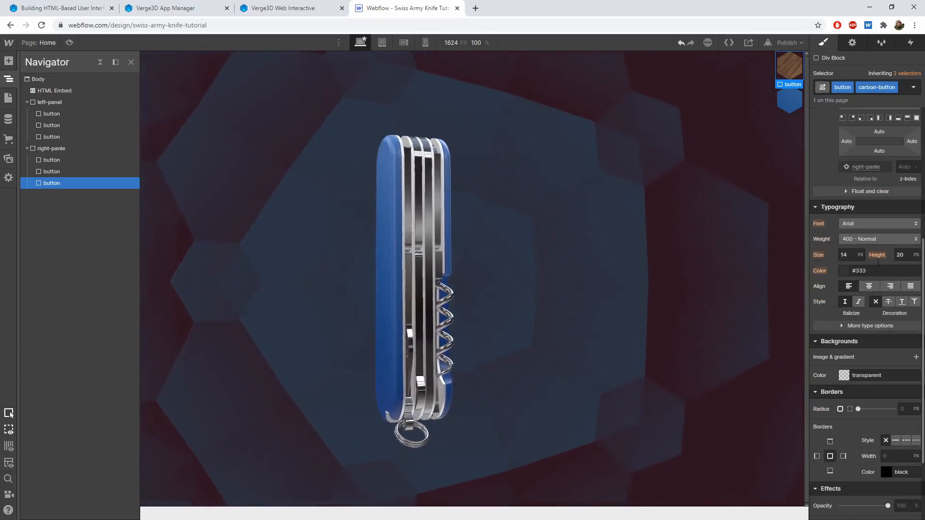
pyautogui.click(916, 357)
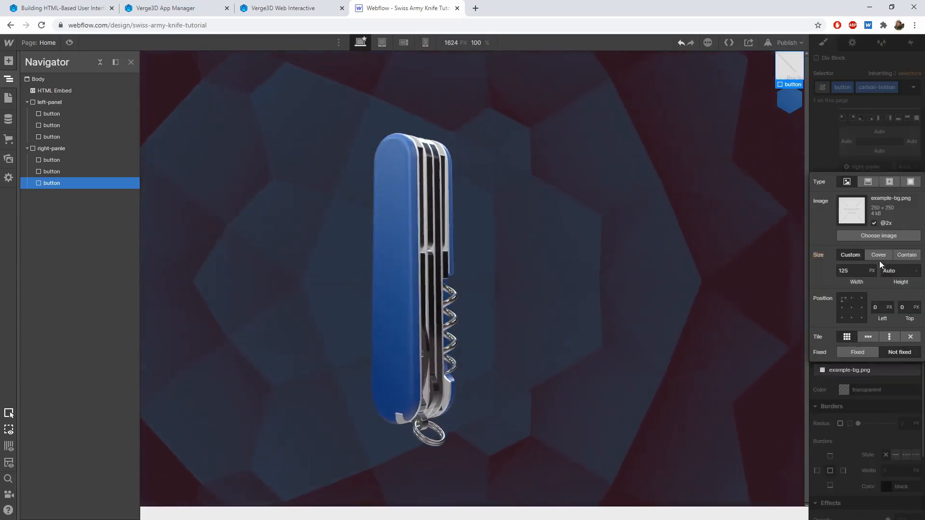
pyautogui.click(886, 238)
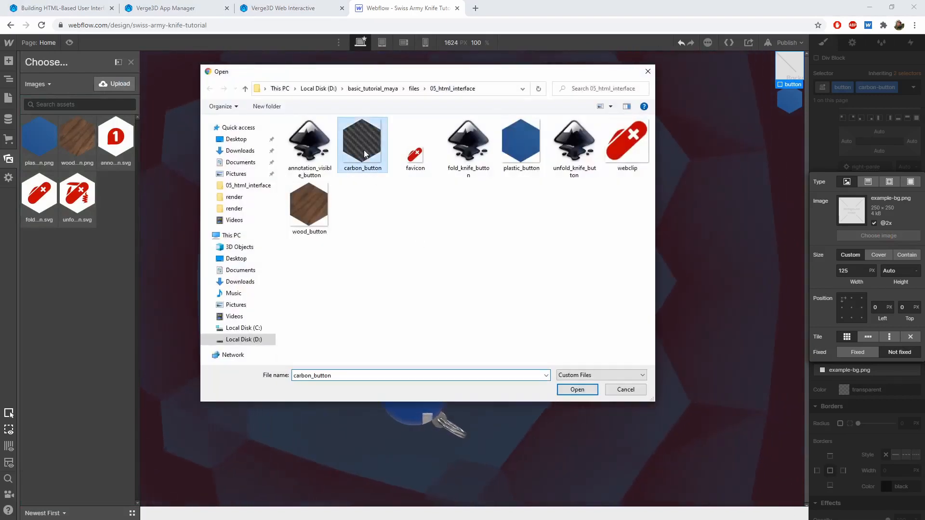
pyautogui.click(570, 391)
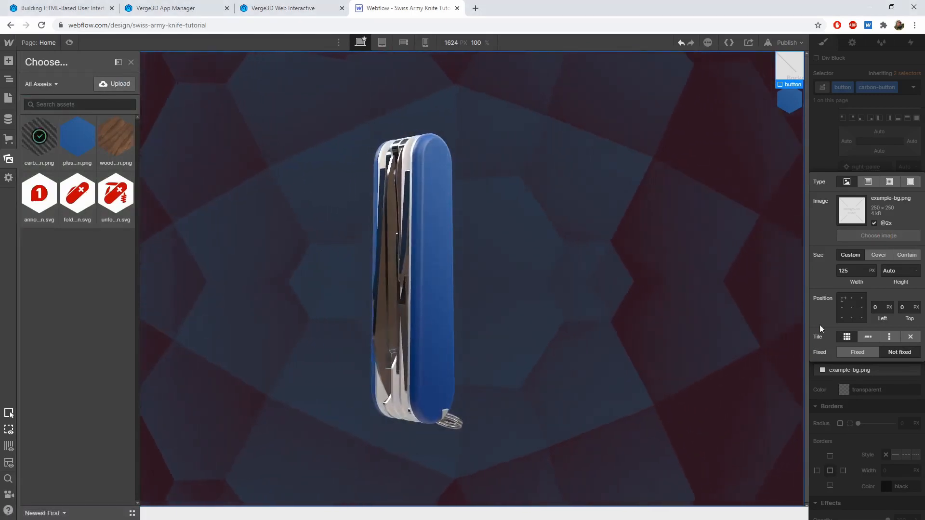
pyautogui.click(900, 256)
pyautogui.click(852, 308)
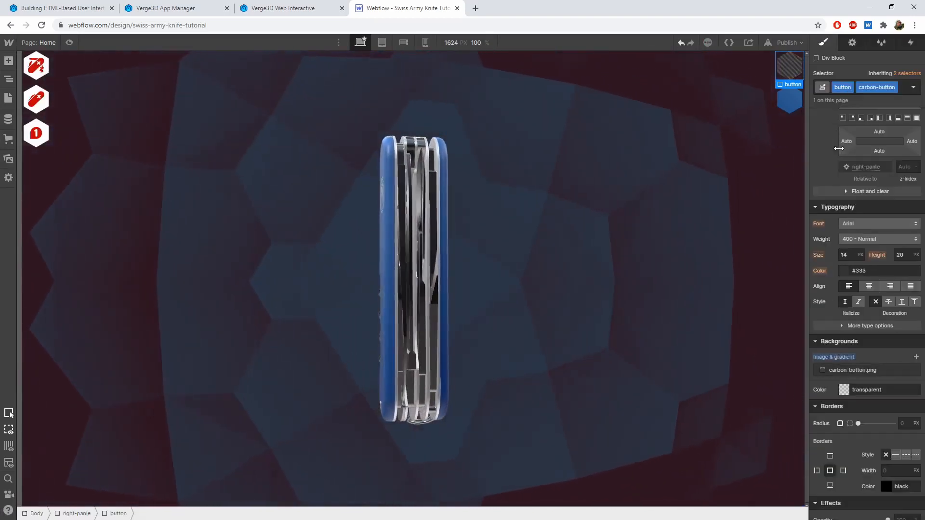
pyautogui.click(830, 125)
# Set the carbon-button block's top margin to 140 px
pyautogui.scroll(5, 849, 218)
pyautogui.click(865, 166)
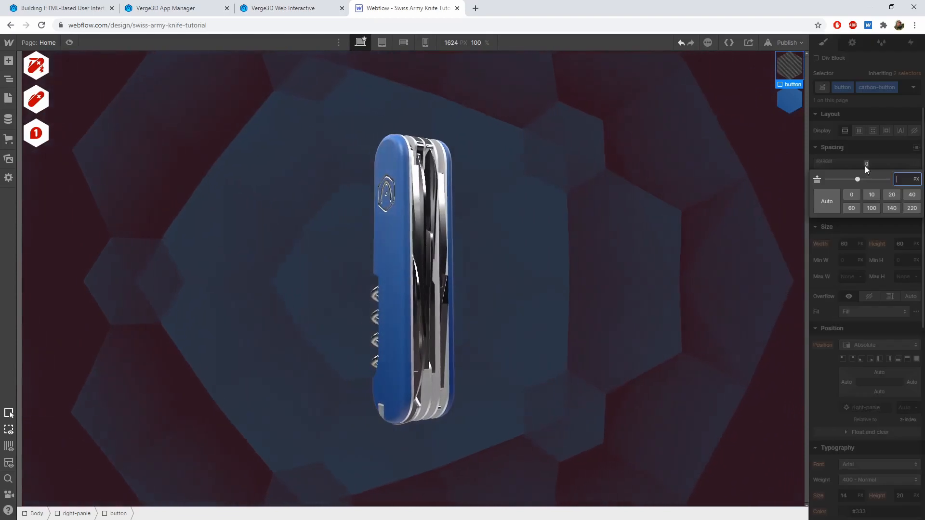
pyautogui.write('140')
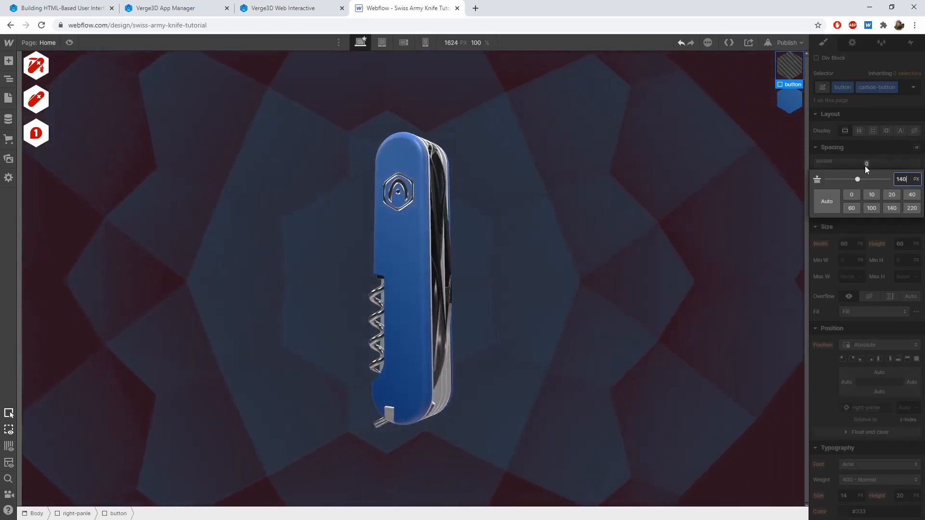
pyautogui.press('Return')
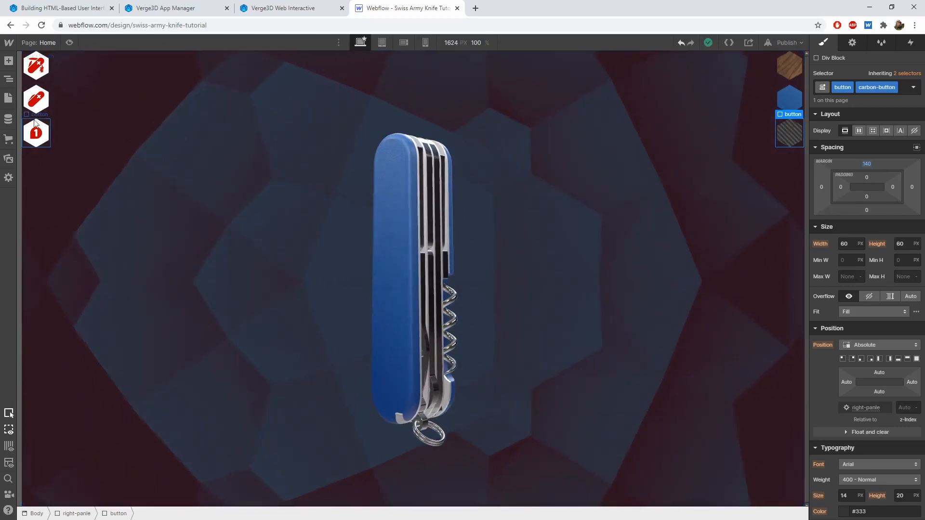
# Add a new div block to the page body and give it the class left-panel-center
pyautogui.click(10, 82)
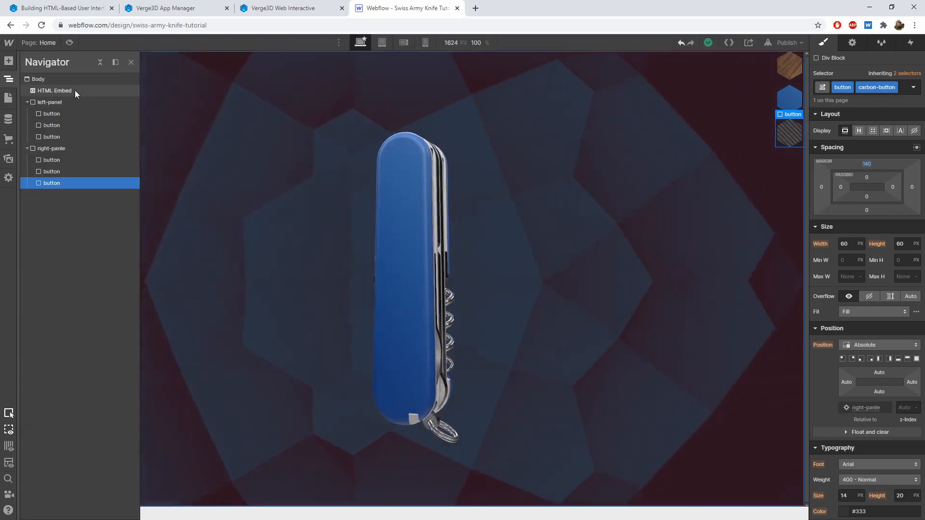
pyautogui.click(9, 61)
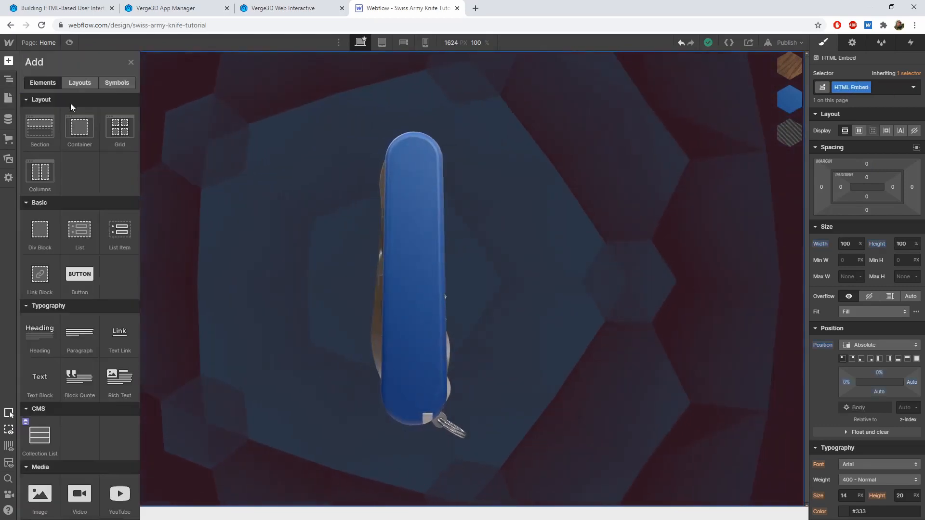
pyautogui.moveTo(39, 231); pyautogui.dragTo(362, 233)
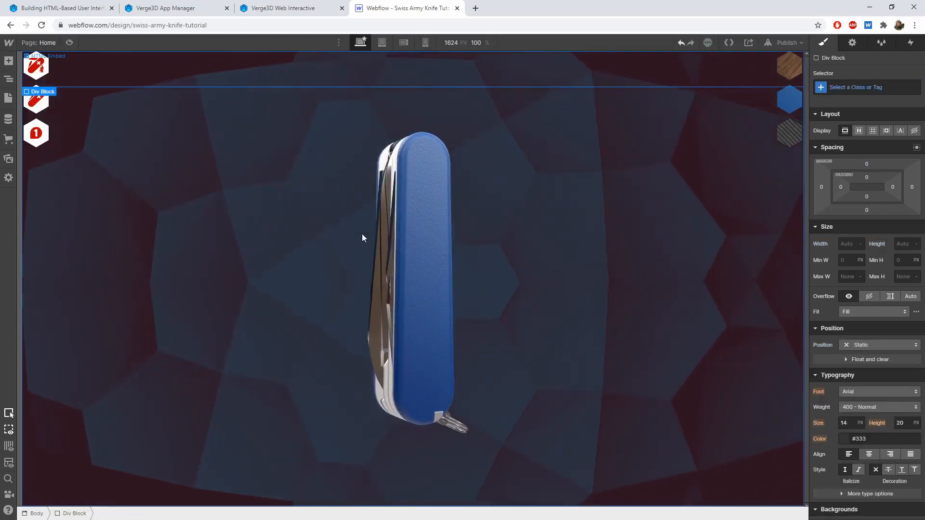
pyautogui.click(858, 88)
pyautogui.write('le')
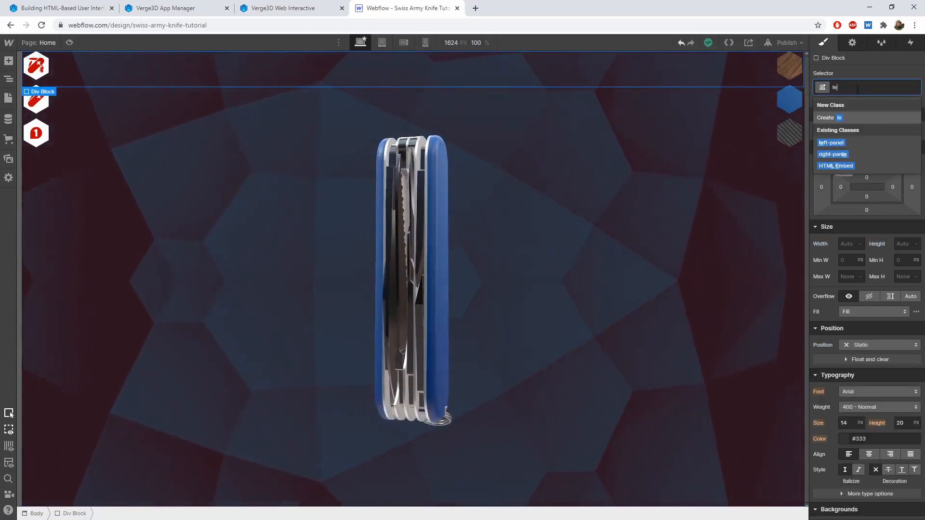
pyautogui.write('ft-panel')
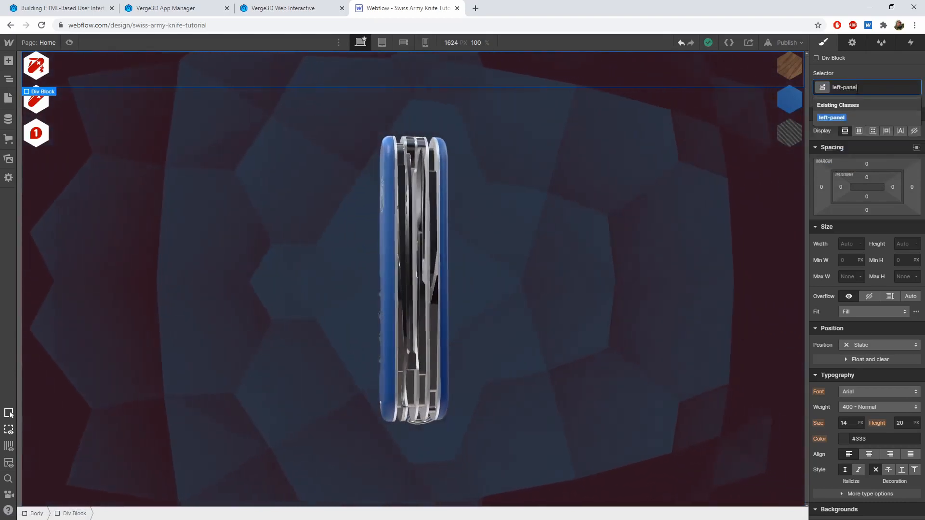
pyautogui.write('-center')
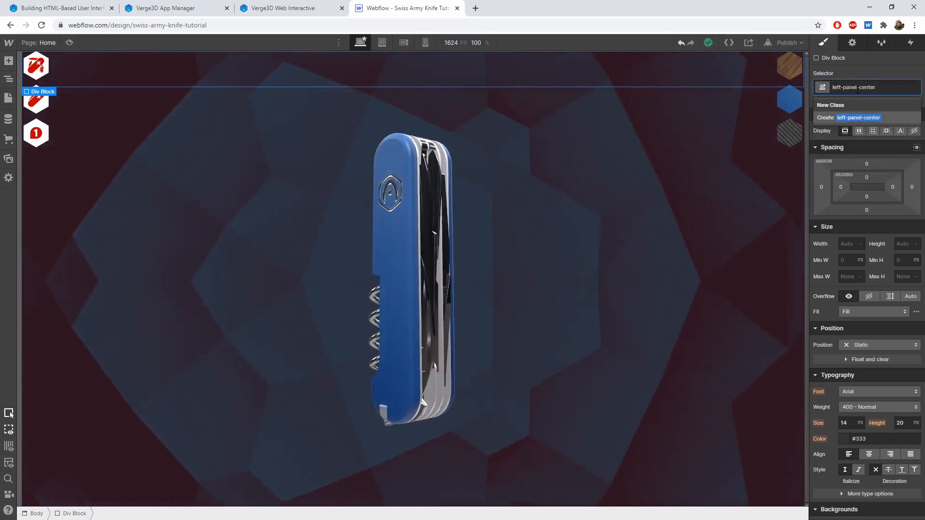
pyautogui.press('Return')
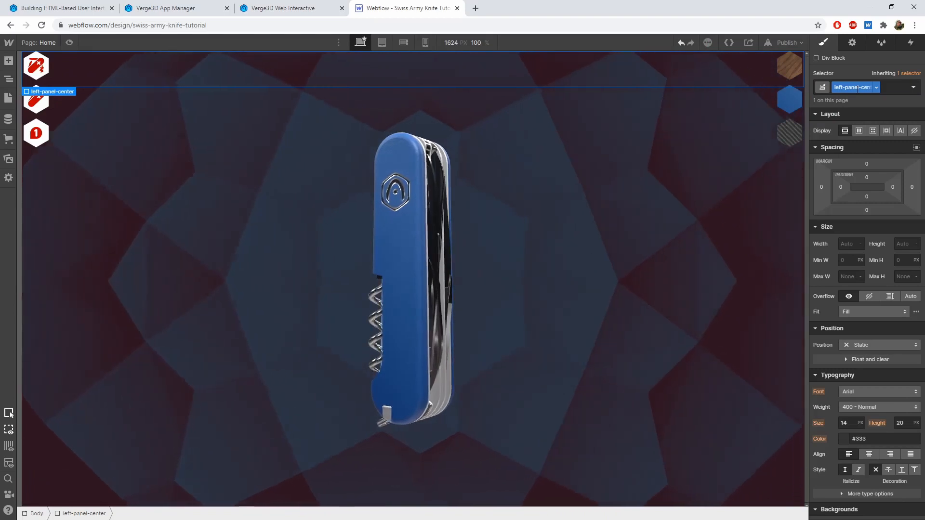
# Set the left-panel-center block to 60 px width, absolute position and 50% height
pyautogui.click(850, 244)
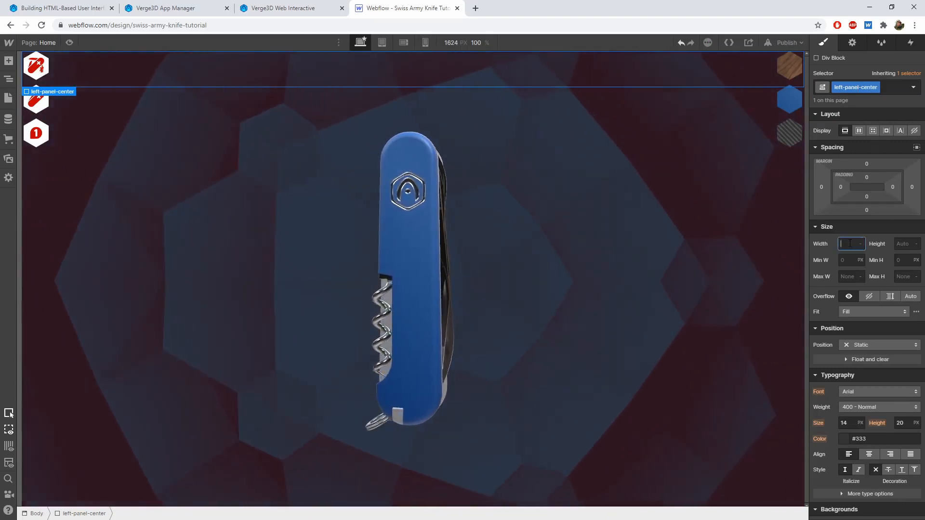
pyautogui.write('60')
pyautogui.press('Return')
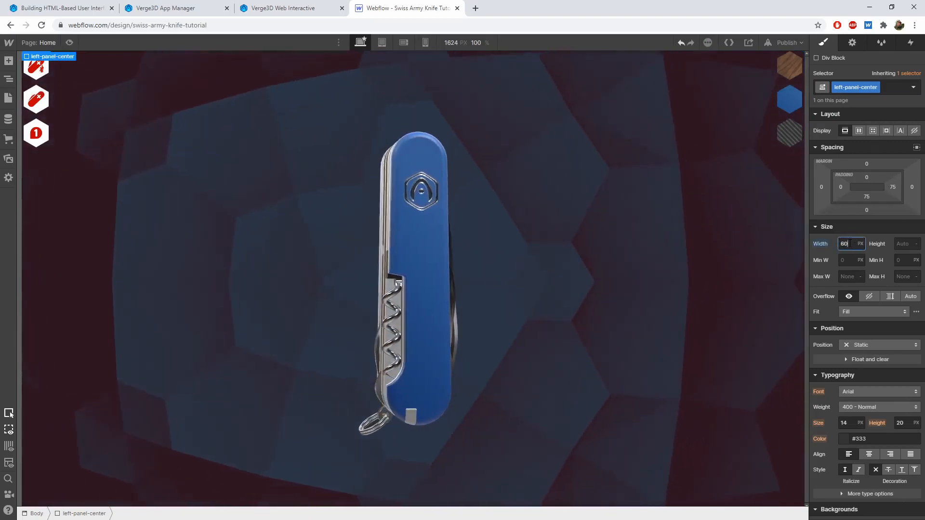
pyautogui.click(861, 346)
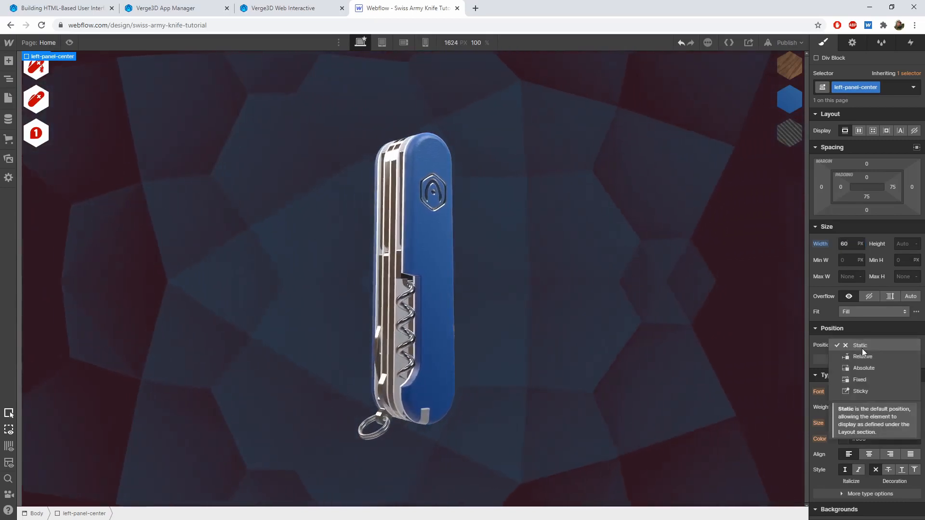
pyautogui.click(869, 368)
pyautogui.click(906, 244)
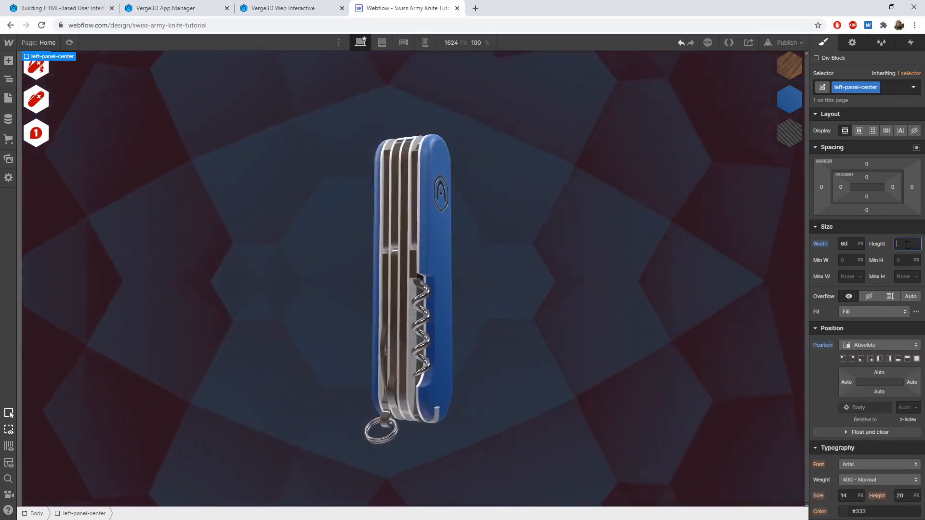
pyautogui.write('50%')
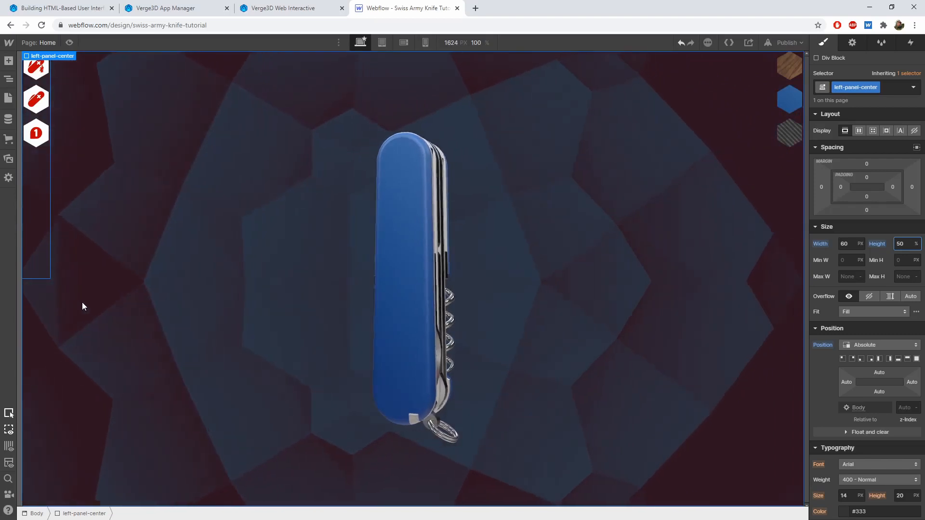
# Nest the left-panel block, with its buttons, inside the left-panel-center block
pyautogui.click(7, 80)
pyautogui.moveTo(54, 118); pyautogui.dragTo(67, 103)
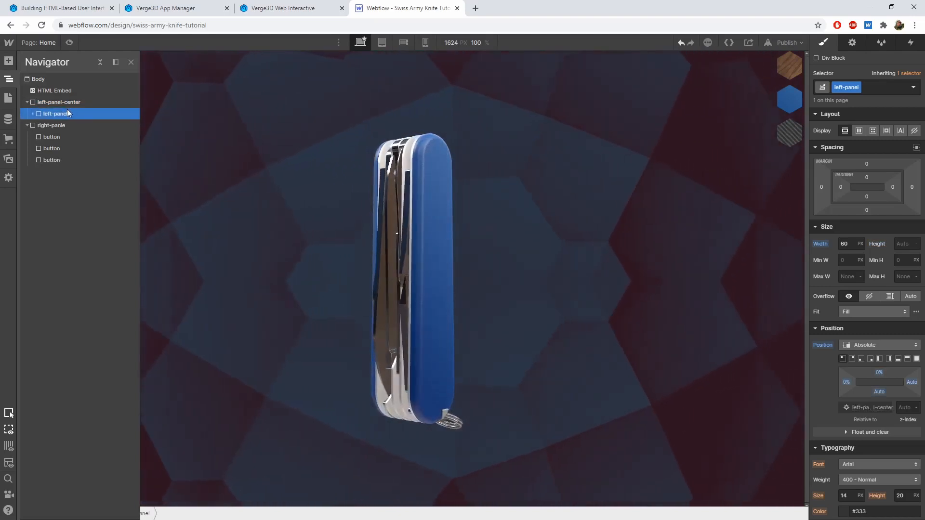
pyautogui.click(10, 80)
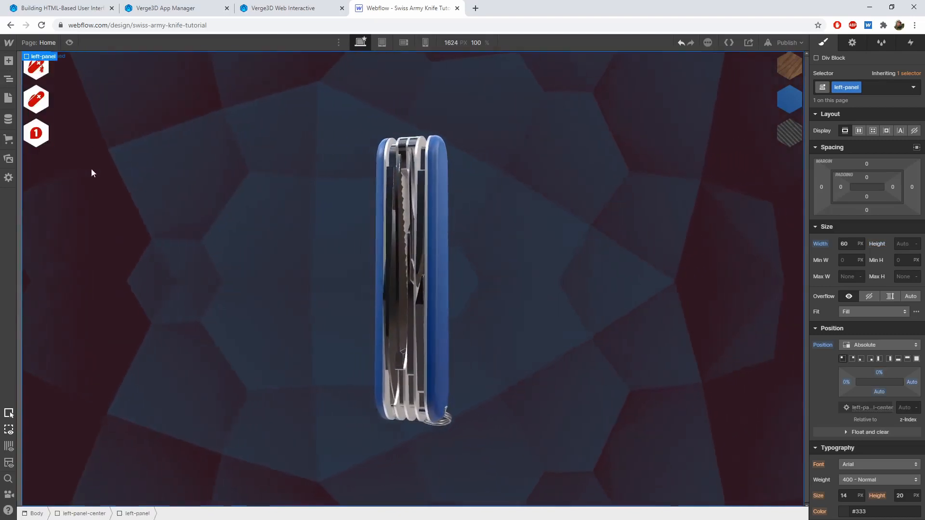
# Anchor the left-panel block to the bottom of its left-panel-center wrapper and set its height to 200 px
pyautogui.scroll(-2, 821, 421)
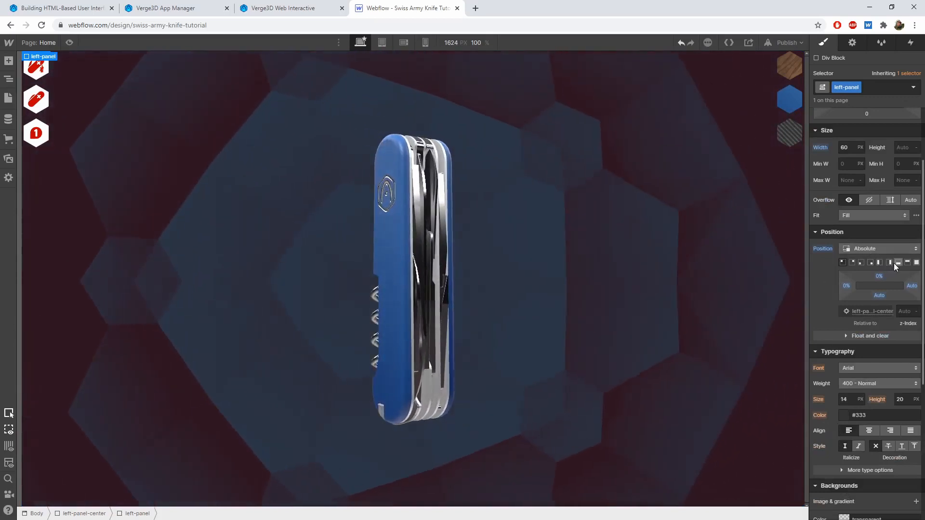
pyautogui.click(897, 262)
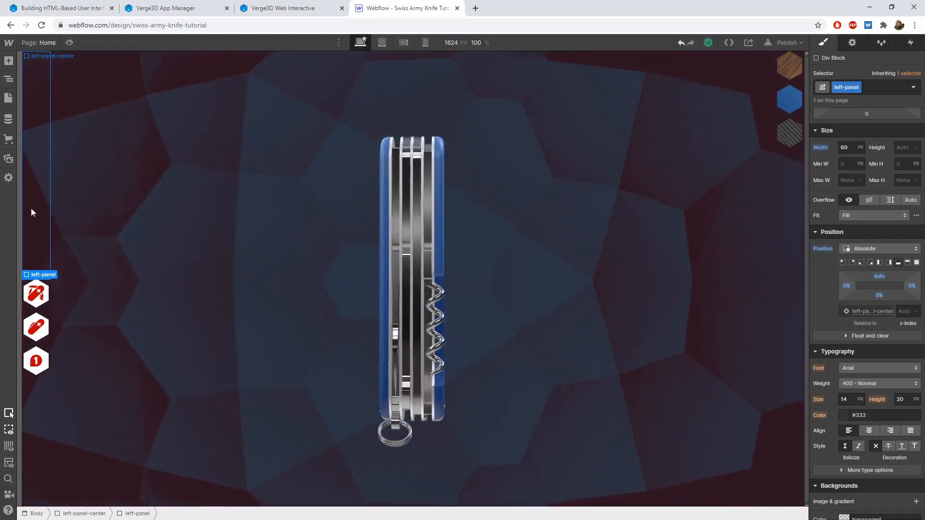
pyautogui.scroll(2, 828, 340)
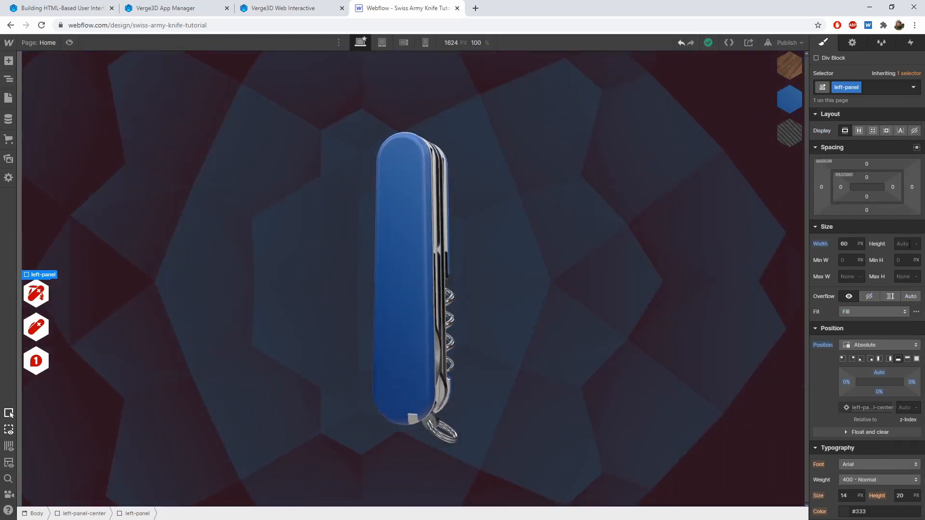
pyautogui.click(906, 244)
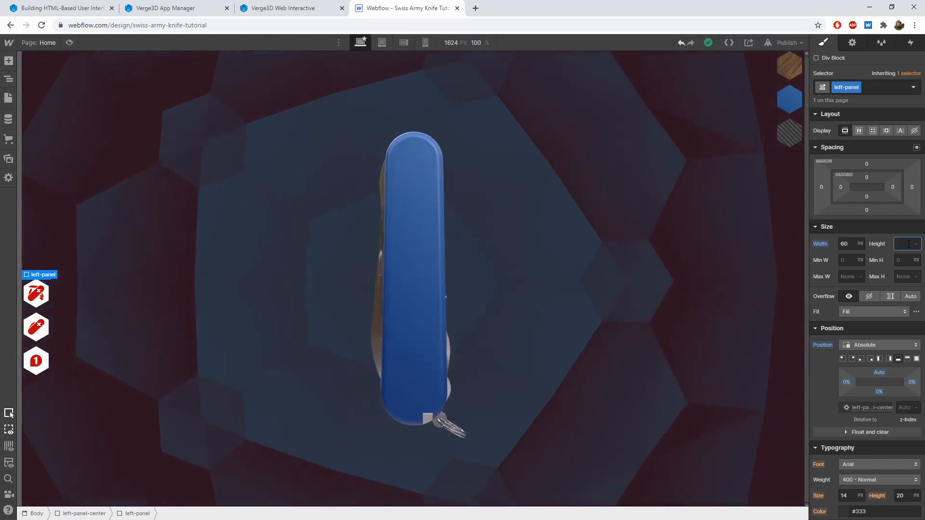
pyautogui.write('200')
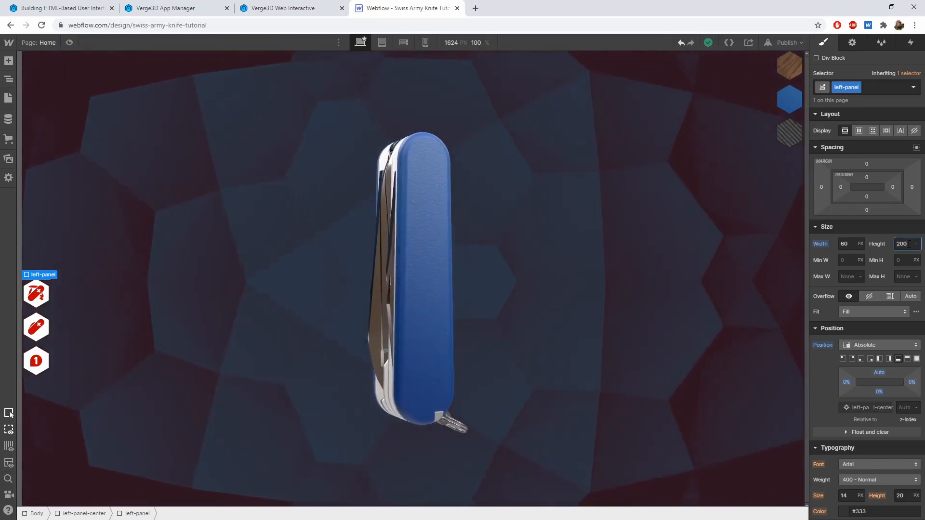
pyautogui.write('px')
pyautogui.press('Return')
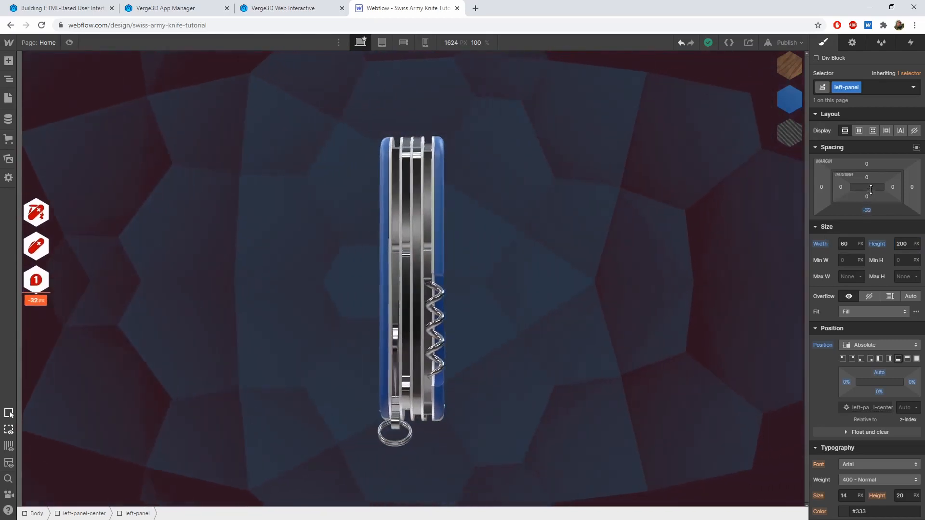
# Set the left-panel block's bottom margin to -100 px
pyautogui.moveTo(874, 161); pyautogui.dragTo(874, 161)
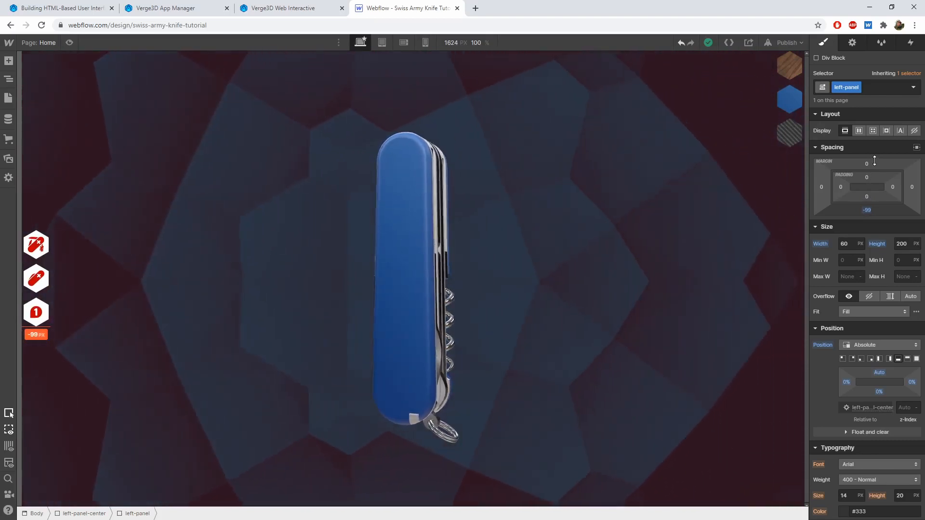
pyautogui.click(867, 209)
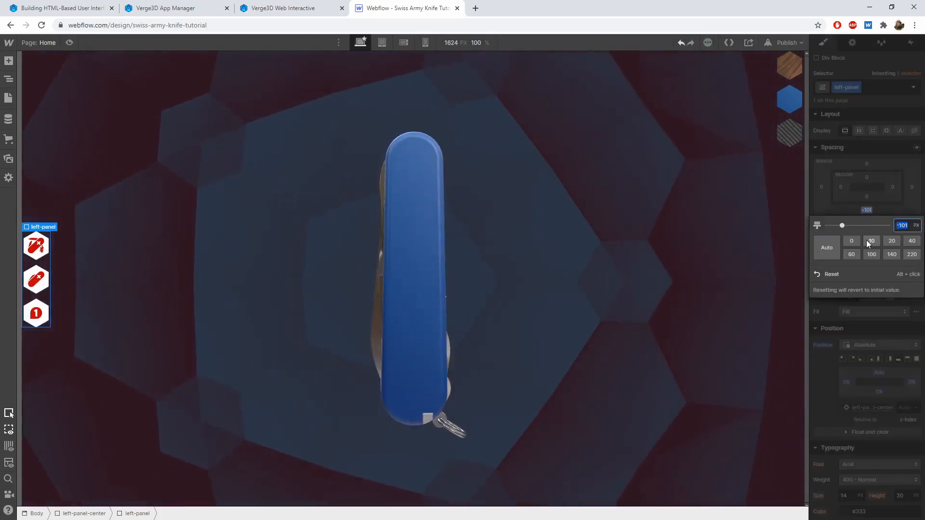
pyautogui.write('-100')
pyautogui.press('Return')
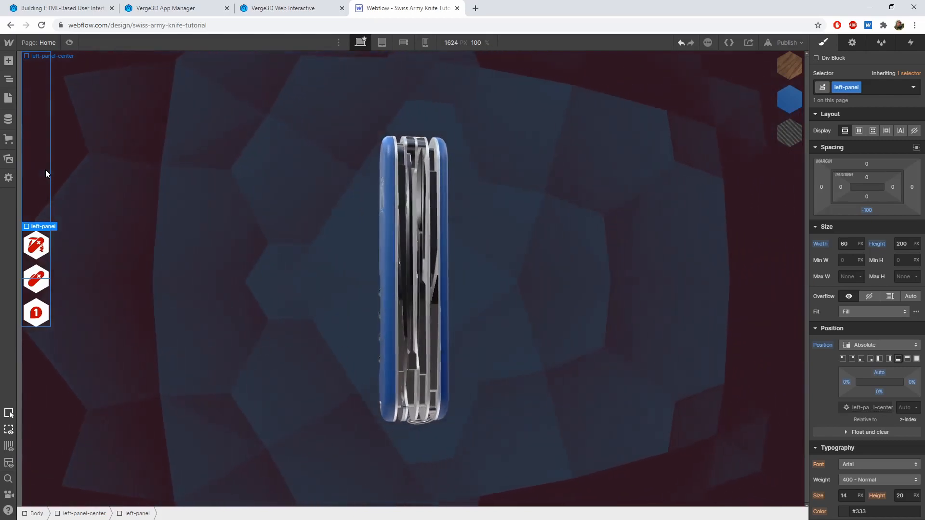
# Add a new div block directly after the HTML Embed and give it the class right-panel-center
pyautogui.click(9, 79)
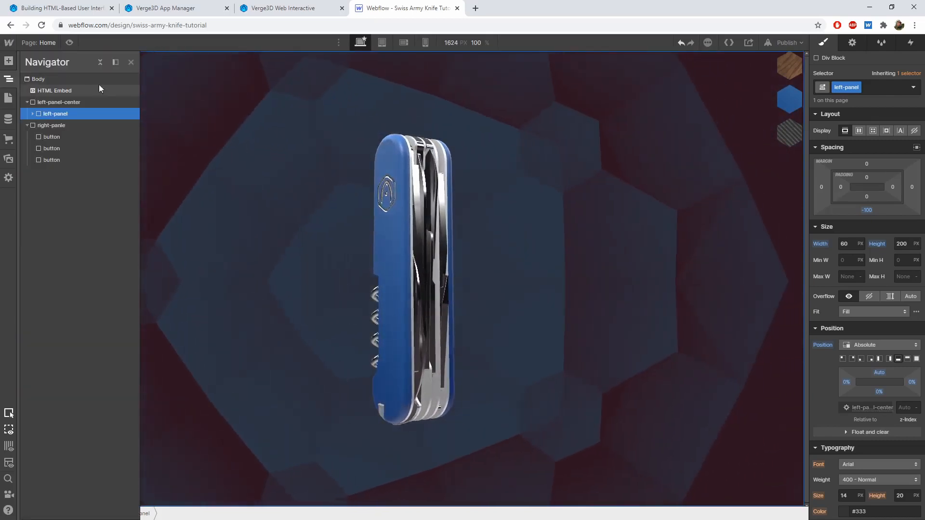
pyautogui.click(52, 90)
pyautogui.press('a')
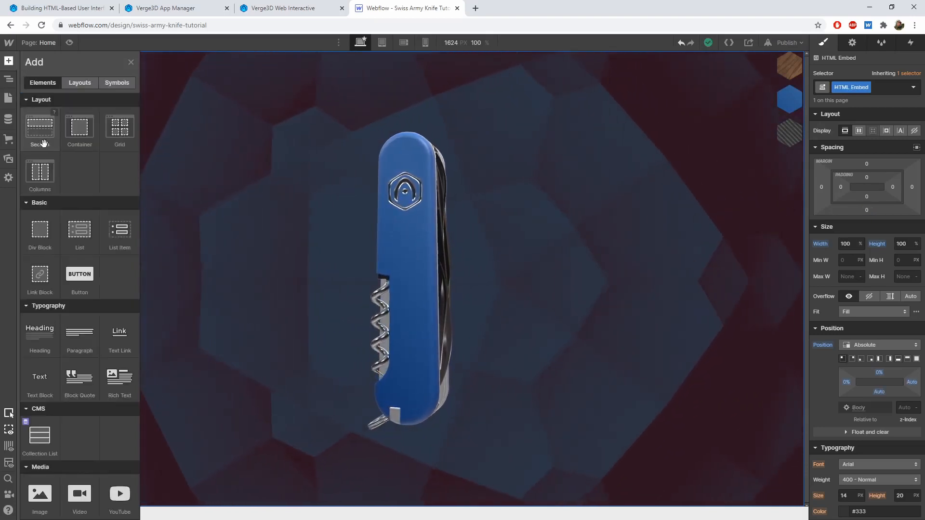
pyautogui.click(41, 221)
pyautogui.click(869, 88)
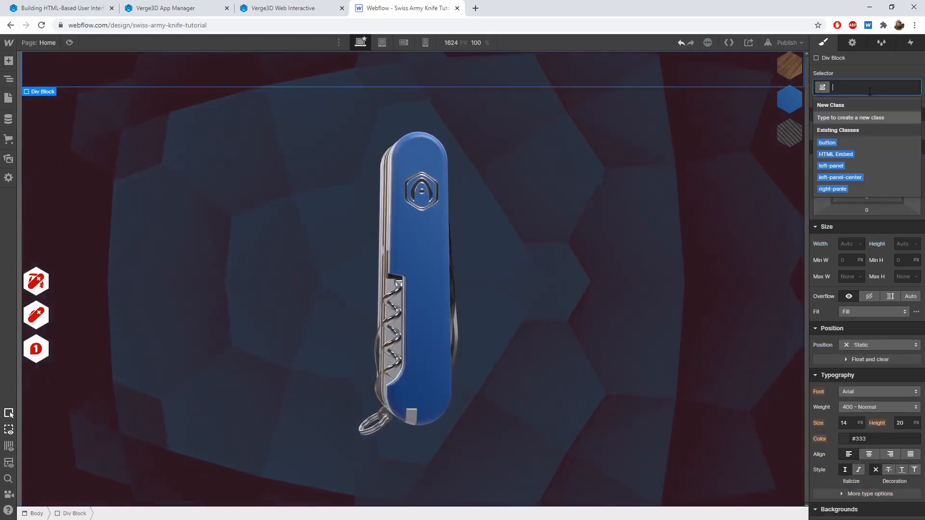
pyautogui.write('right-p')
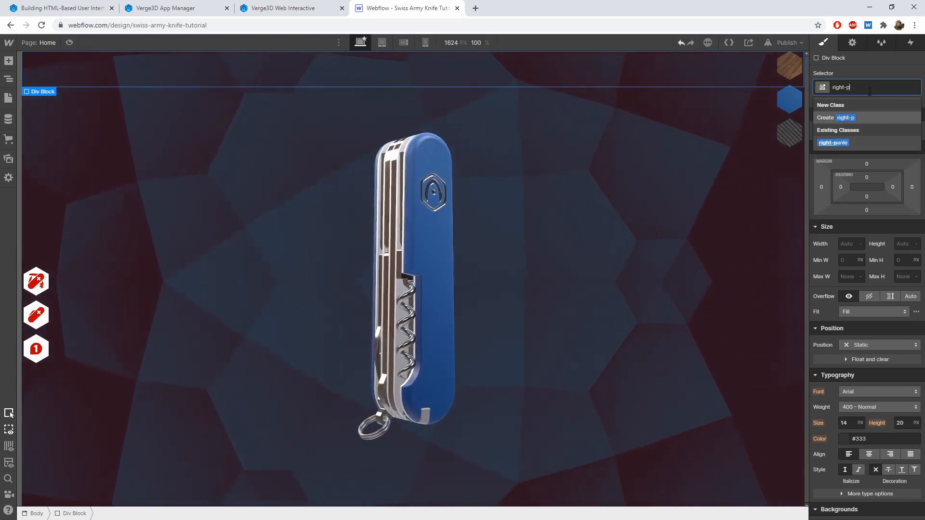
pyautogui.write('anel')
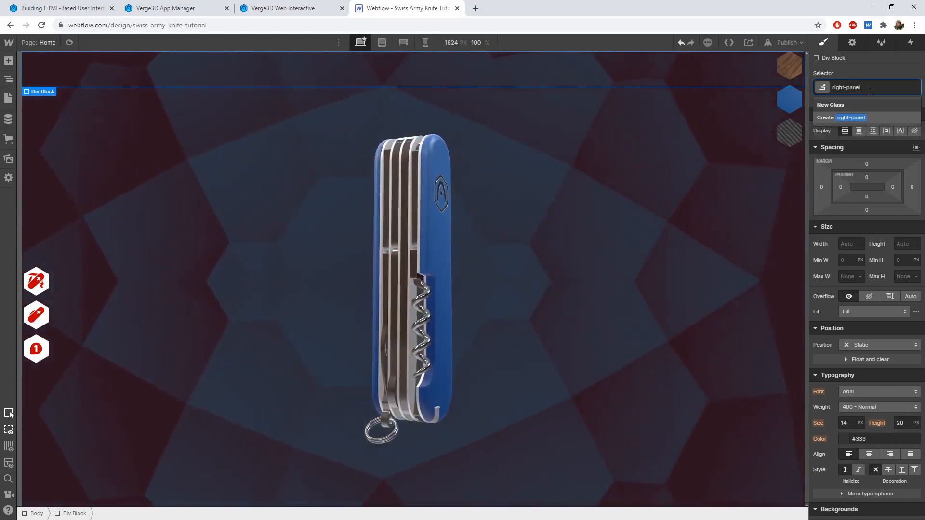
pyautogui.write('-center')
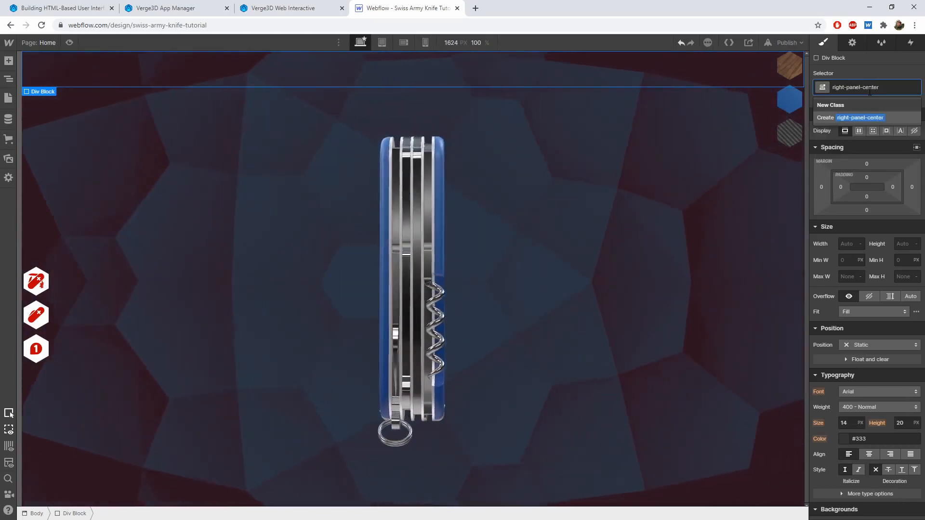
pyautogui.press('Return')
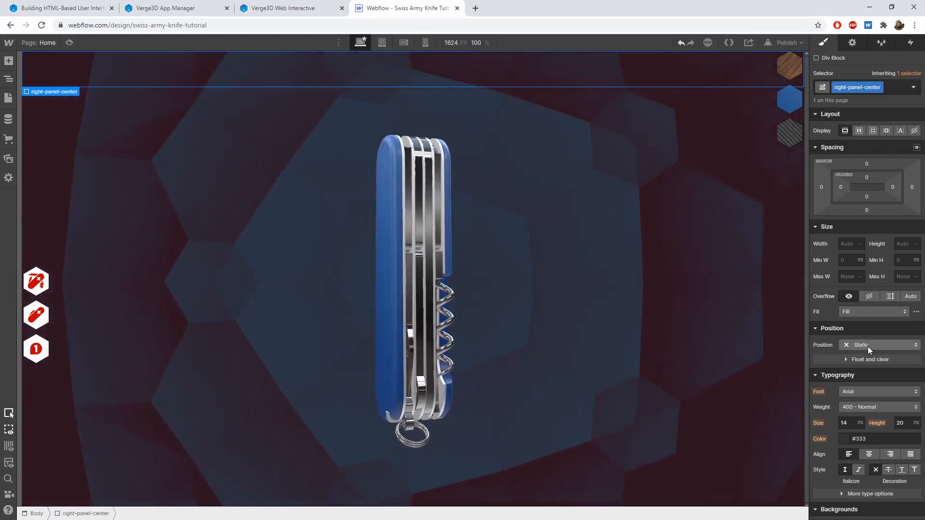
# Set the right-panel-center block to absolute position, 50% height and 60 px width, anchored to the page's top right corner
pyautogui.click(868, 345)
pyautogui.click(869, 365)
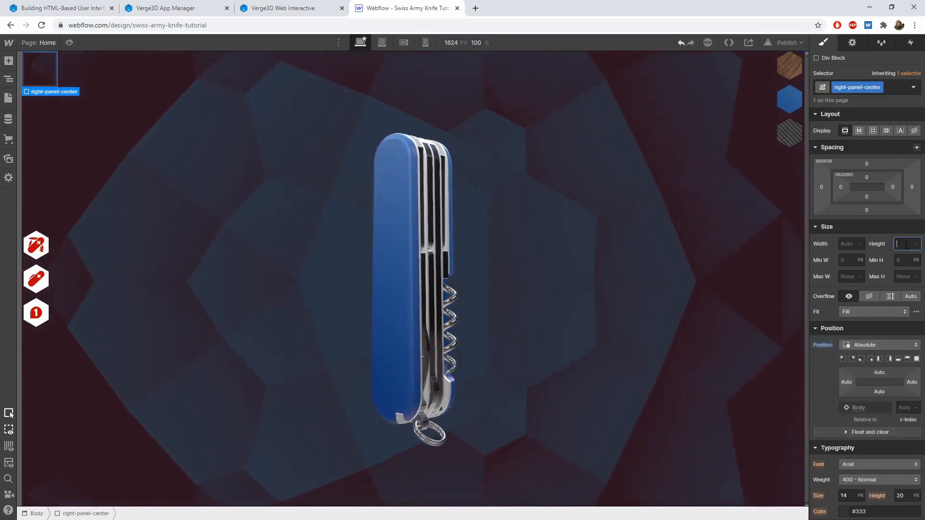
pyautogui.write('50%')
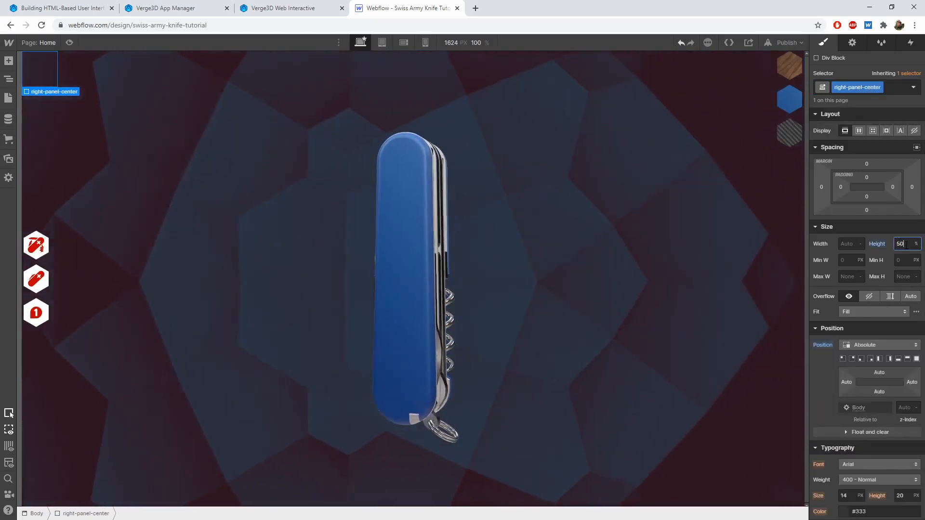
pyautogui.click(848, 245)
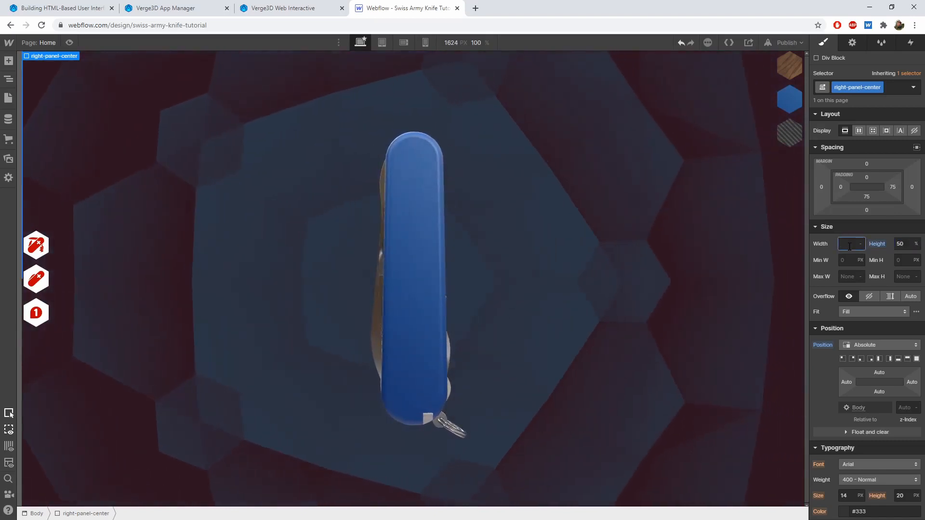
pyautogui.write('60')
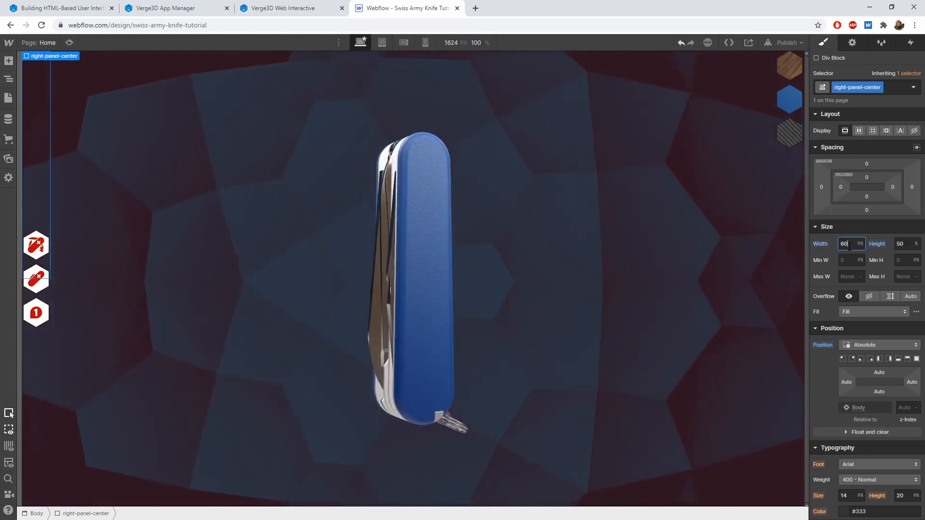
pyautogui.click(854, 358)
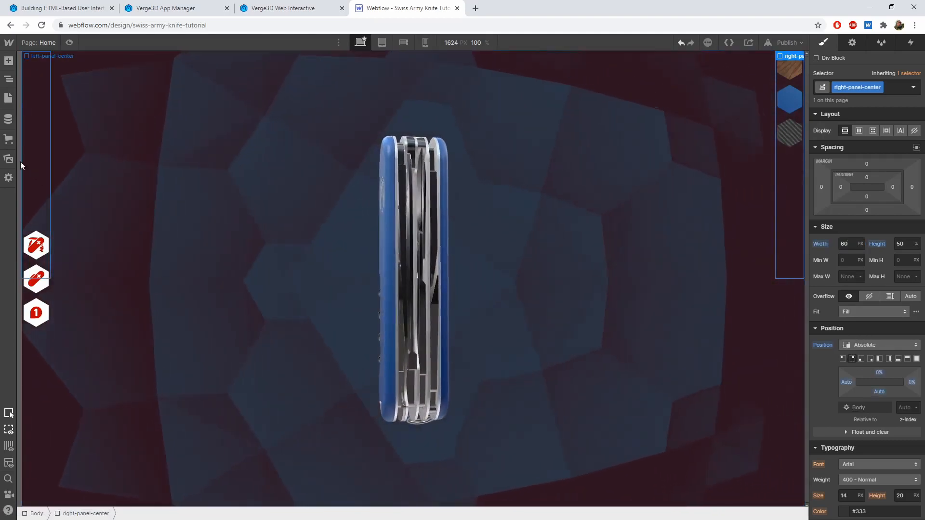
# Anchor the left-panel-center block to the page's top left corner
pyautogui.click(36, 155)
pyautogui.click(843, 359)
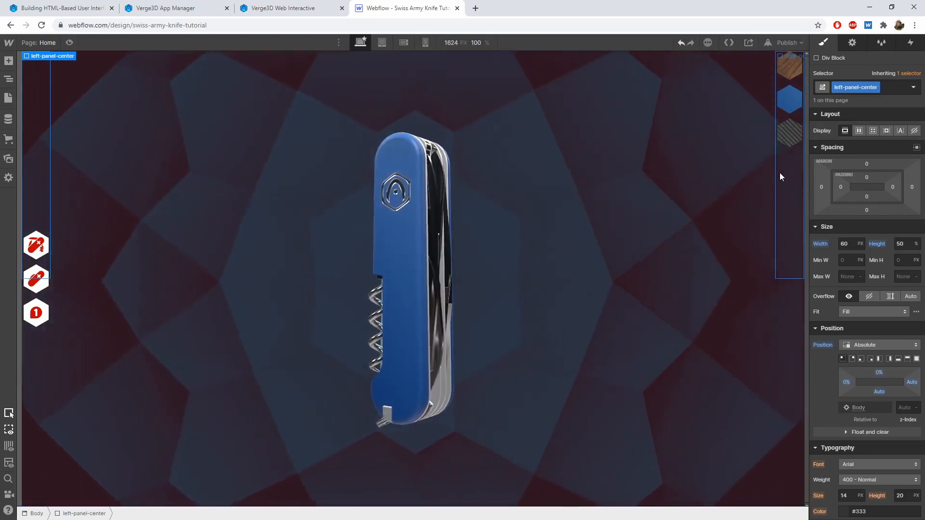
# Nest the right-panle block, with its buttons, inside the right-panel-center block
pyautogui.click(8, 80)
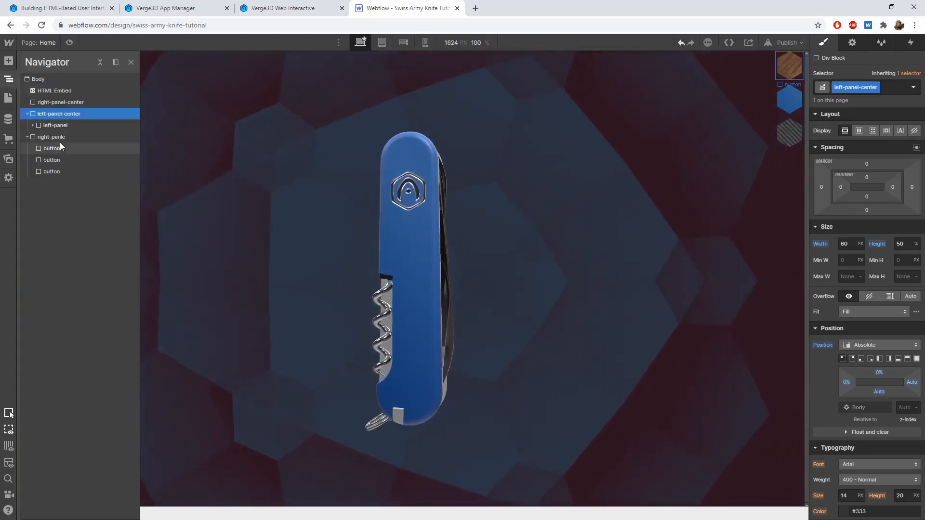
pyautogui.click(63, 138)
pyautogui.moveTo(62, 133); pyautogui.dragTo(63, 98)
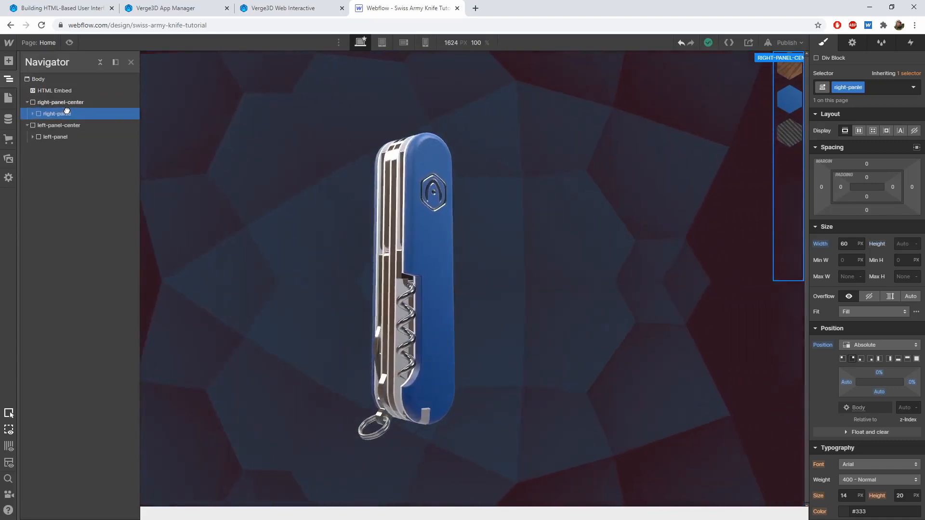
# Anchor the right-panle block to the bottom of its wrapper and set its height to 200 px
pyautogui.click(898, 359)
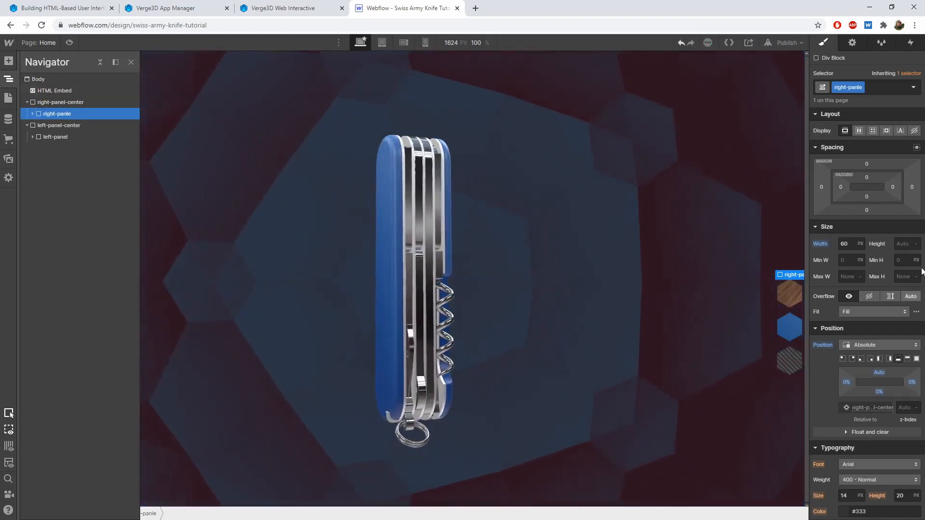
pyautogui.click(907, 243)
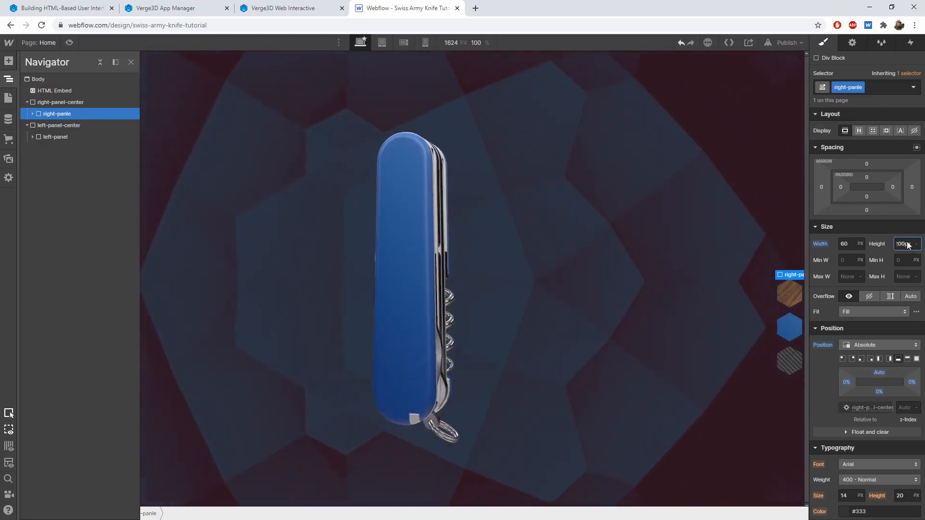
pyautogui.write('200')
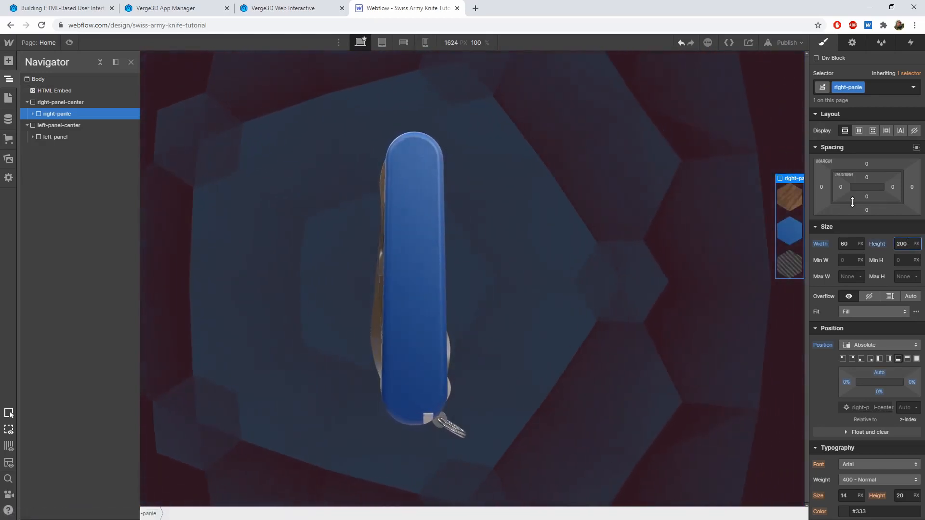
# Set the right-panle block's bottom margin to -100 px
pyautogui.click(867, 210)
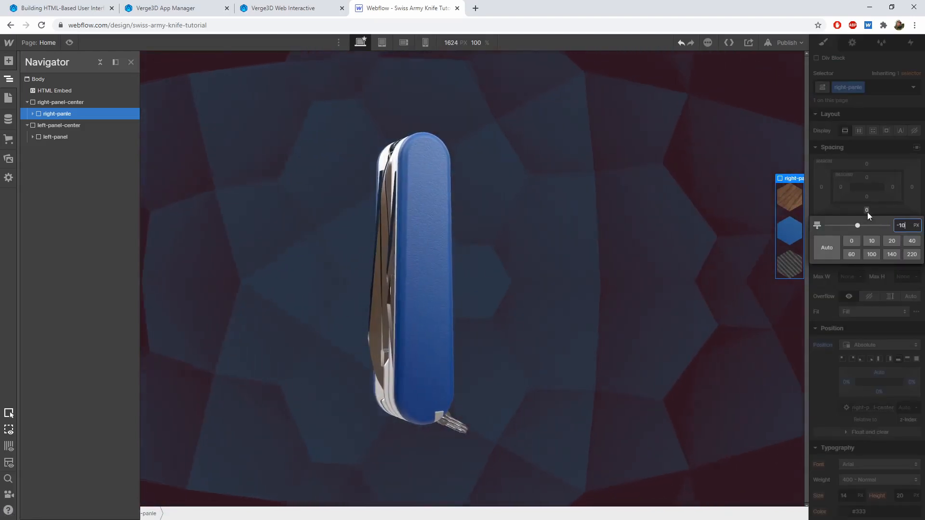
pyautogui.write('-100')
pyautogui.press('Return')
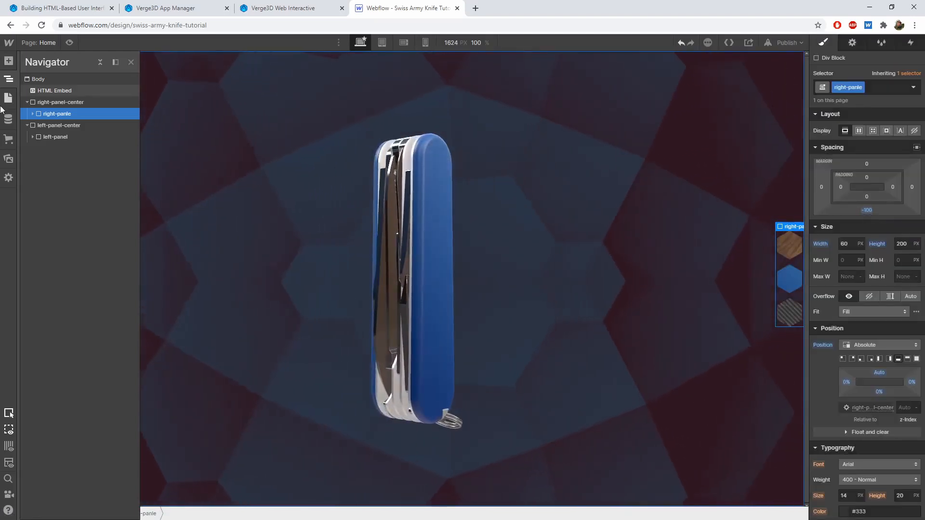
# Preview the page to check the placement of both button panels, and return to the design view
pyautogui.click(9, 82)
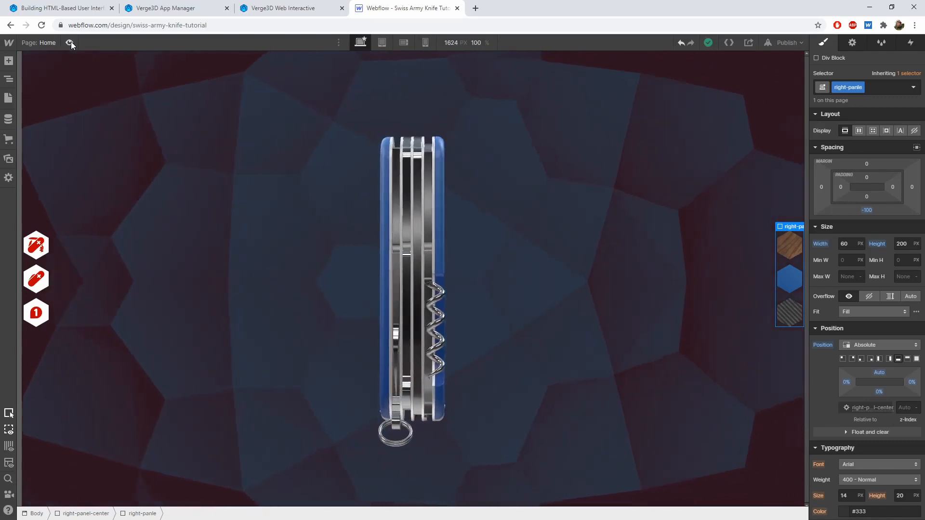
pyautogui.click(70, 43)
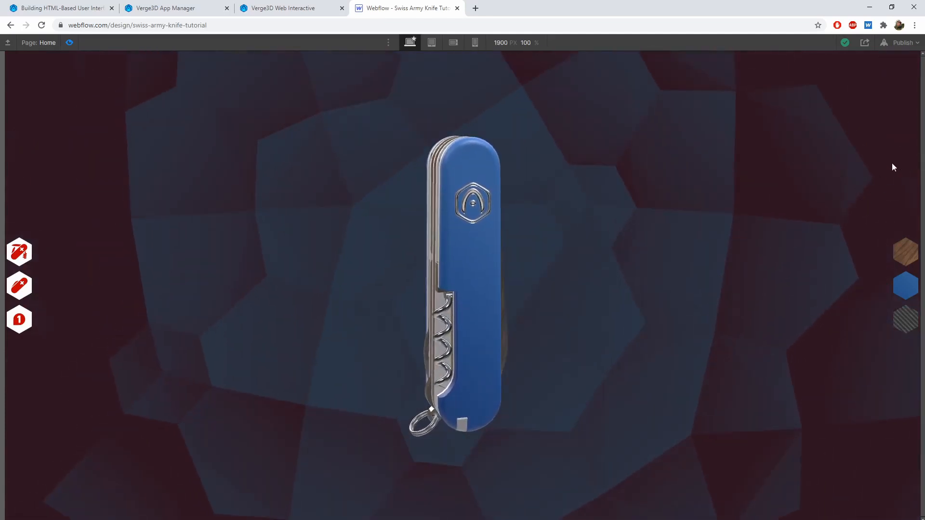
pyautogui.click(69, 43)
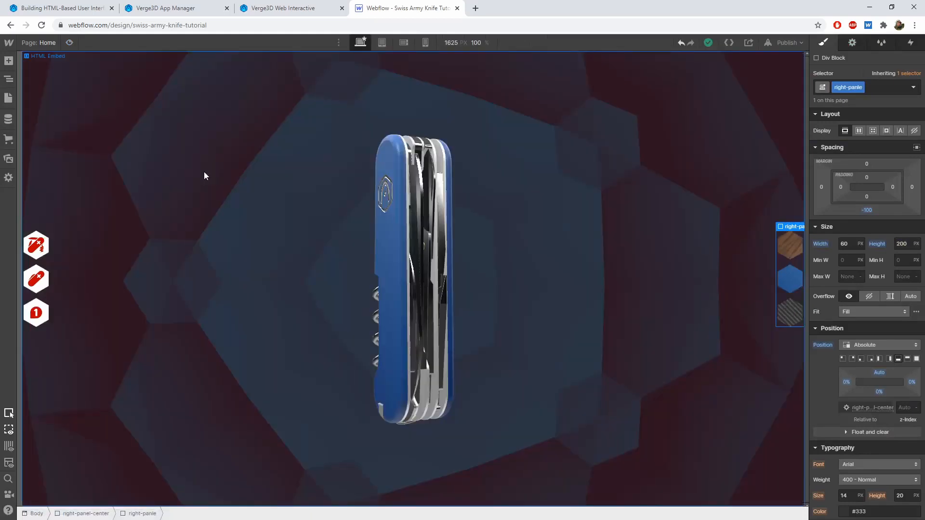
# Set the left-panel-center block's width to 0 px
pyautogui.click(42, 152)
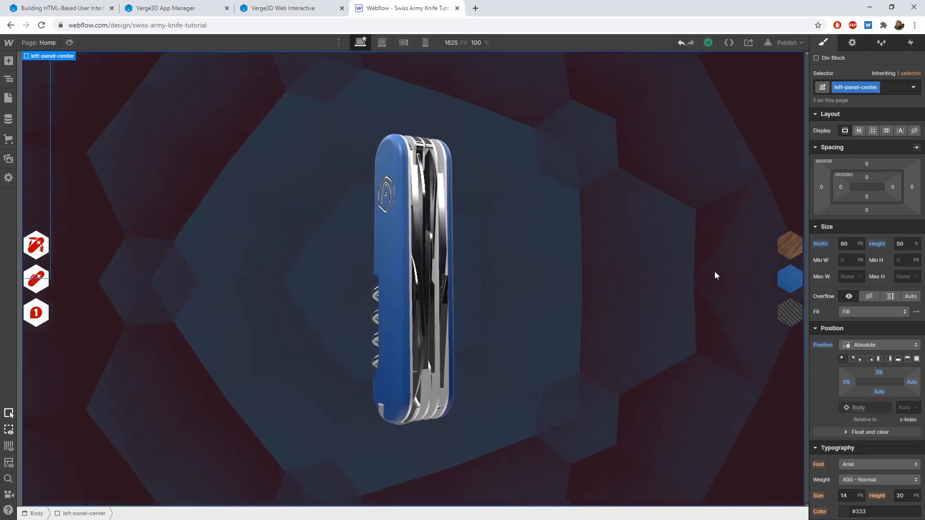
pyautogui.click(854, 242)
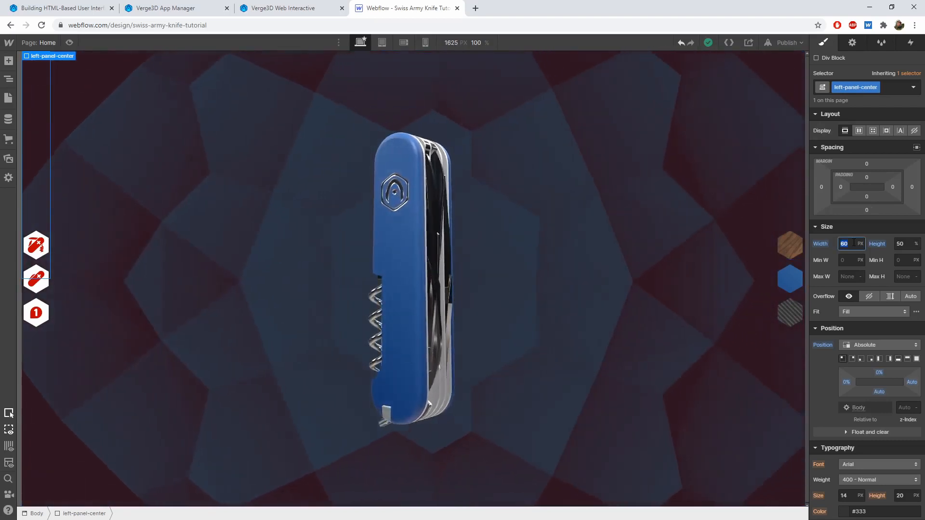
pyautogui.write('0')
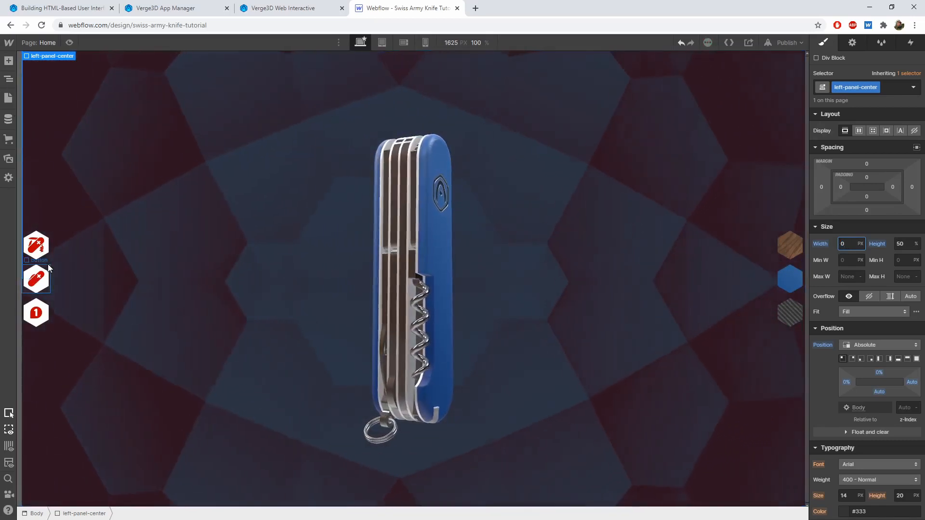
# Set the left-panel block's width to 0 px
pyautogui.click(50, 261)
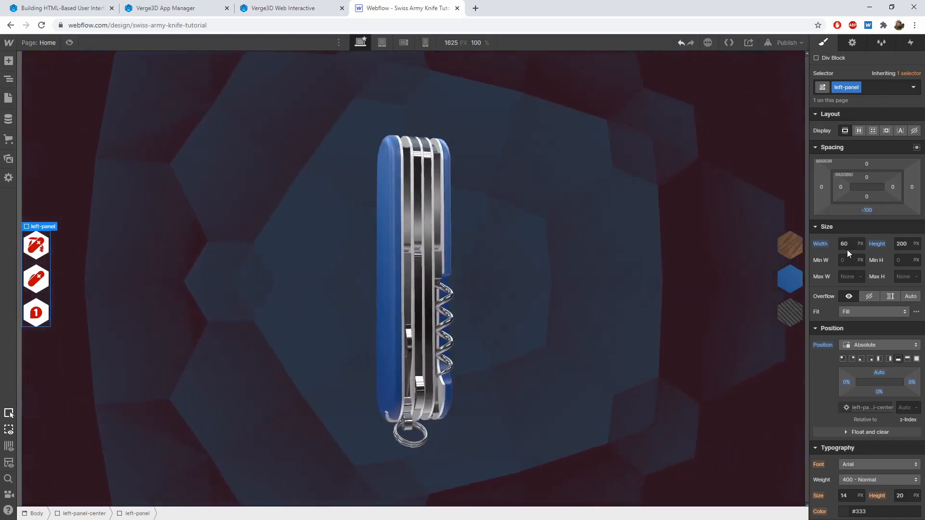
pyautogui.click(850, 244)
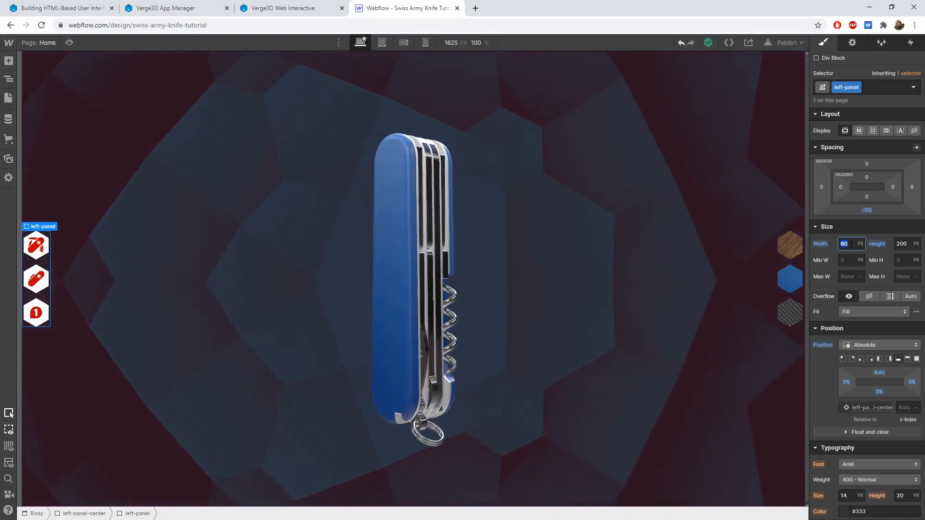
pyautogui.write('0')
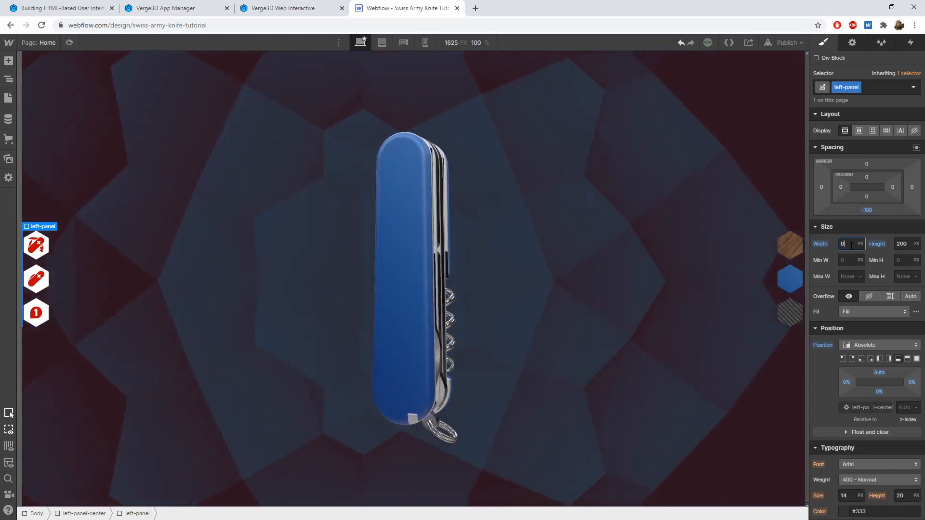
# Set the right-panel-center block's width to 0 px and its right margin to 60 px
pyautogui.click(780, 175)
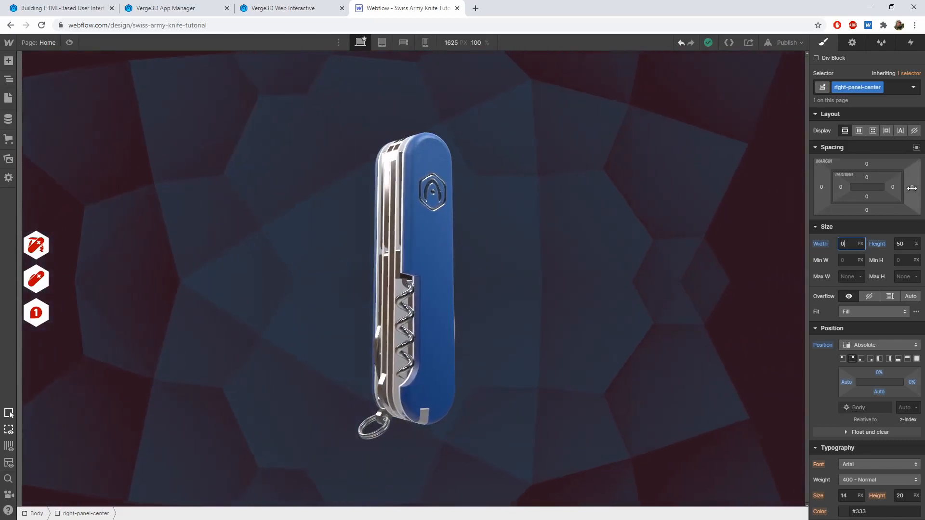
pyautogui.moveTo(912, 187); pyautogui.dragTo(912, 166)
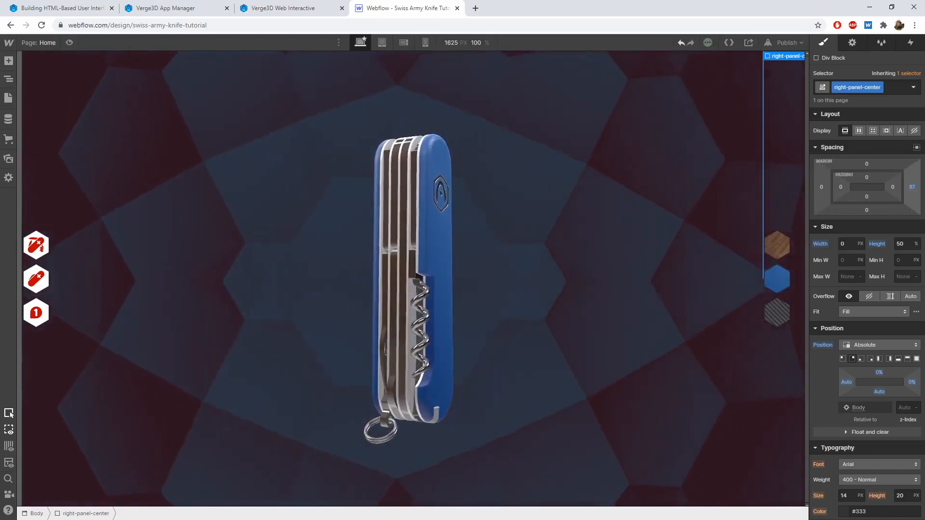
pyautogui.click(912, 188)
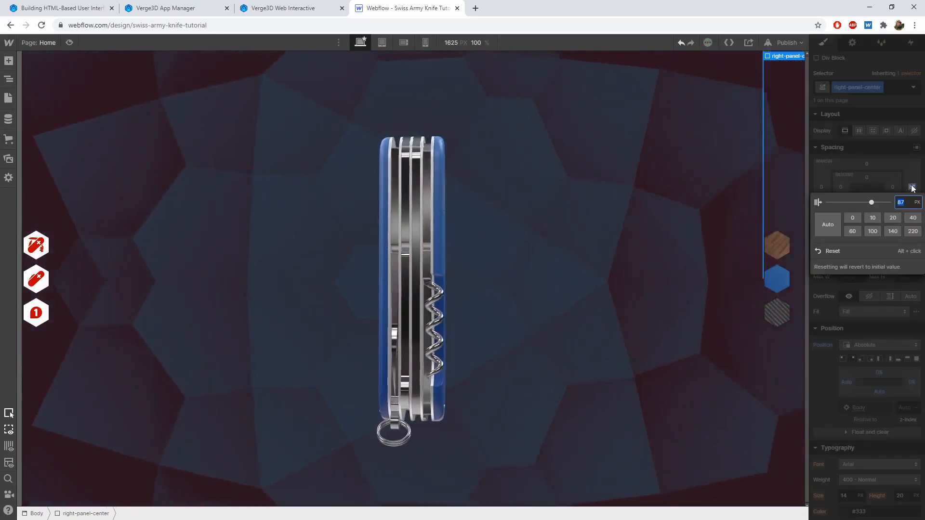
pyautogui.write('60')
pyautogui.press('Return')
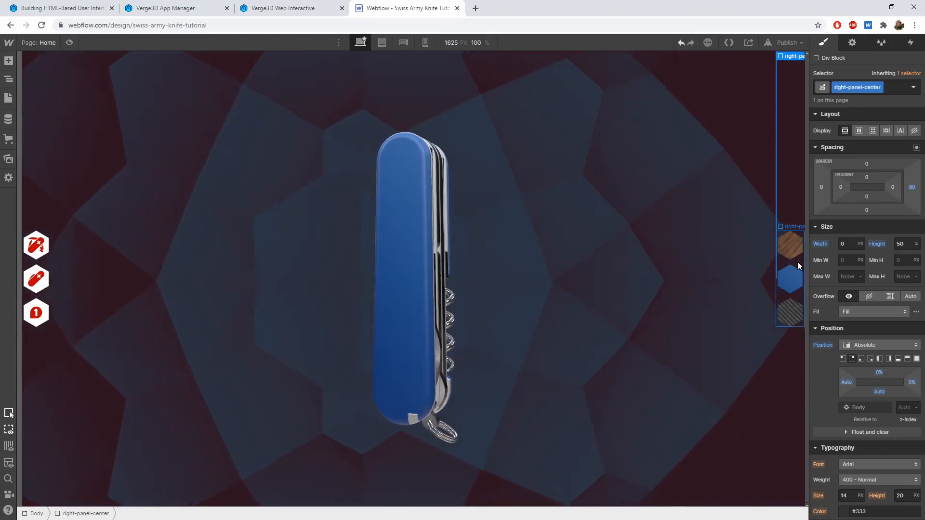
# Set the right-panle block's width to 0 px, and preview the page to check both button panels before returning to the design view
pyautogui.click(797, 262)
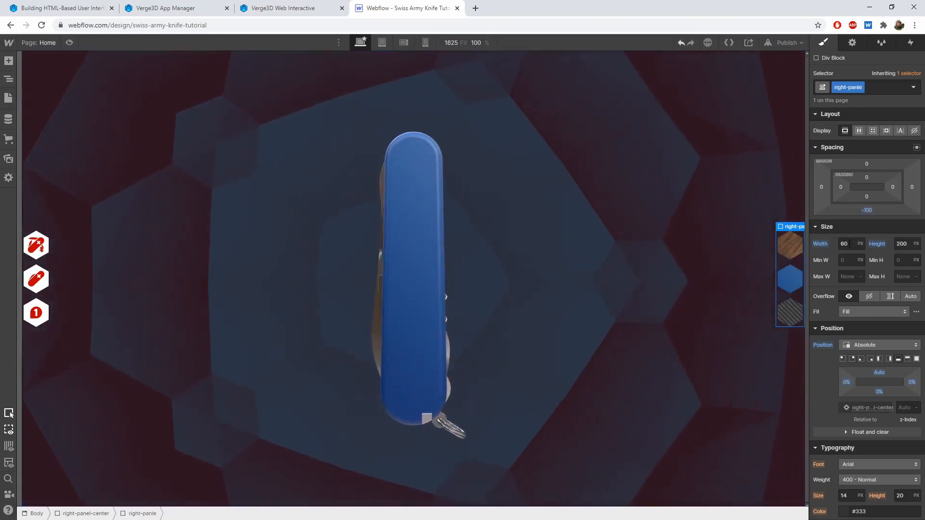
pyautogui.click(849, 243)
pyautogui.write('0')
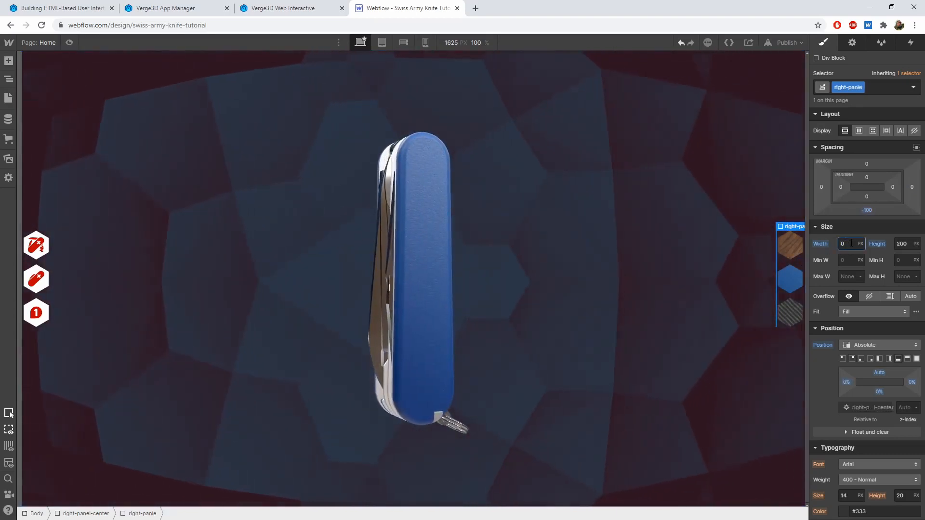
pyautogui.click(69, 43)
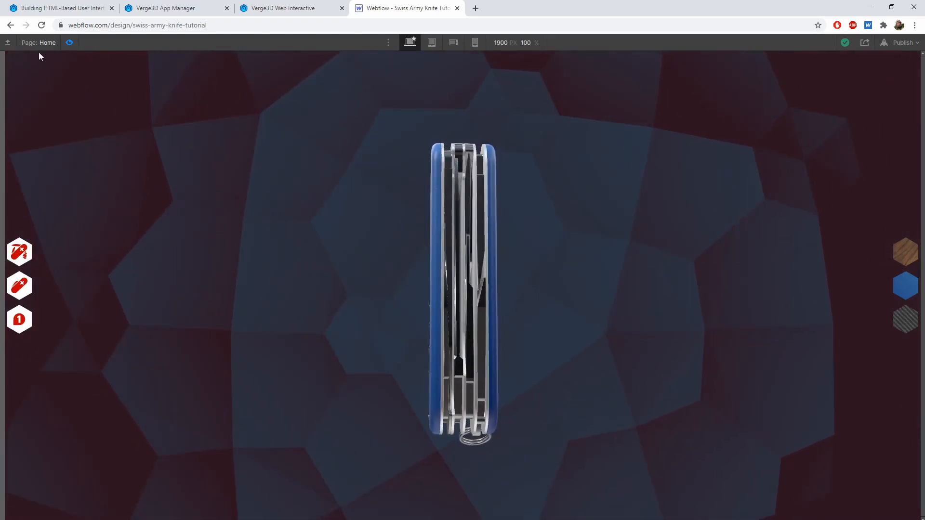
pyautogui.click(69, 42)
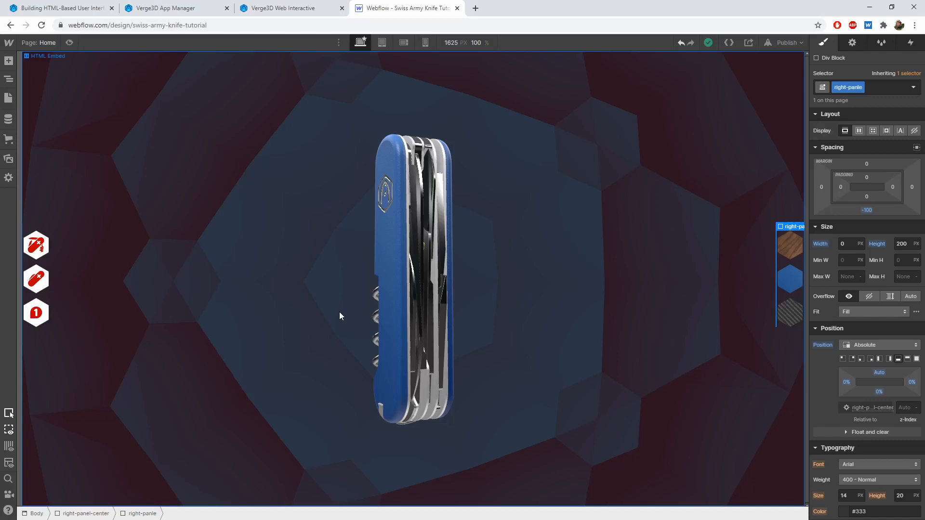
# Set the right-panel-center block's right margin to 70 px
pyautogui.click(8, 79)
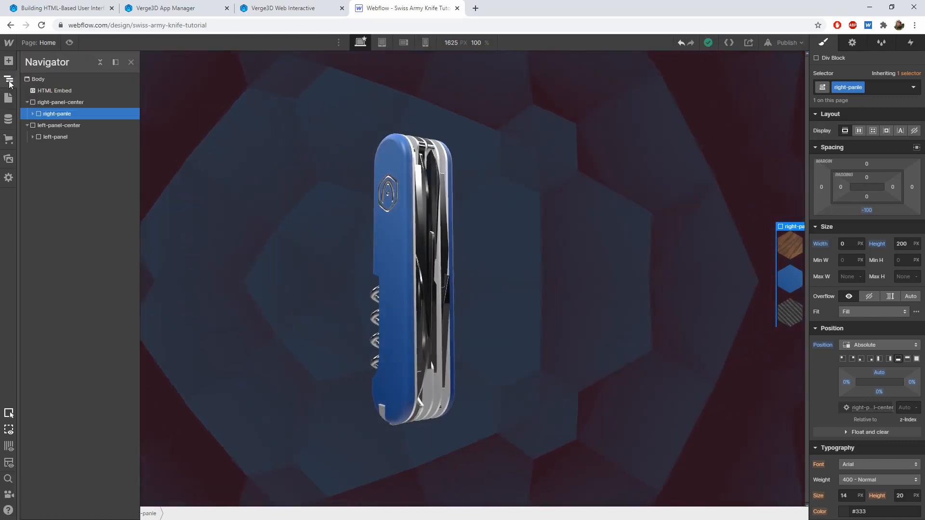
pyautogui.click(54, 103)
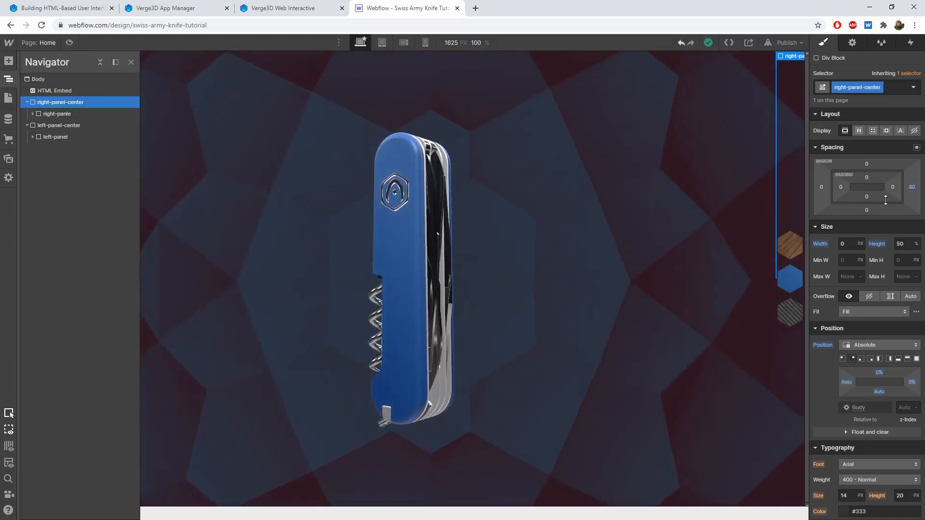
pyautogui.click(912, 187)
pyautogui.write('70')
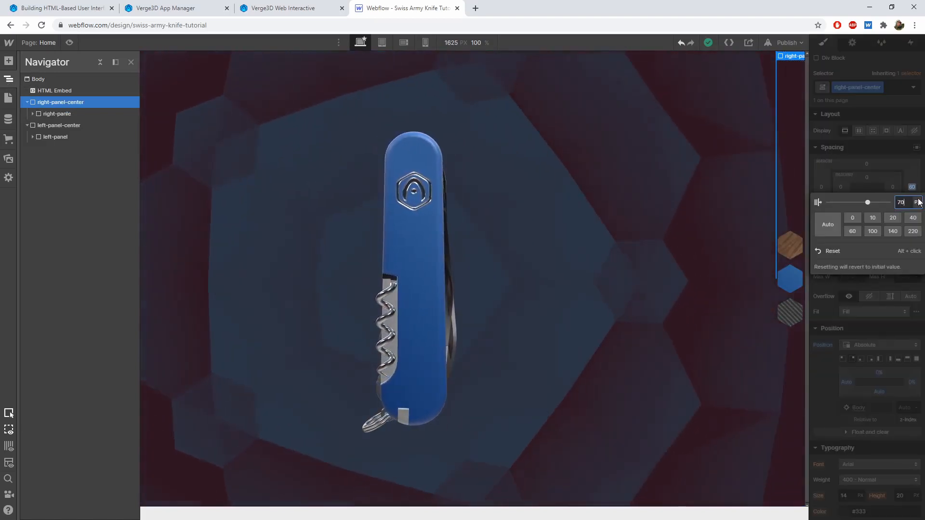
pyautogui.press('Return')
# Set the left-panel-center block's left margin to 10 px and close the element tree
pyautogui.click(48, 125)
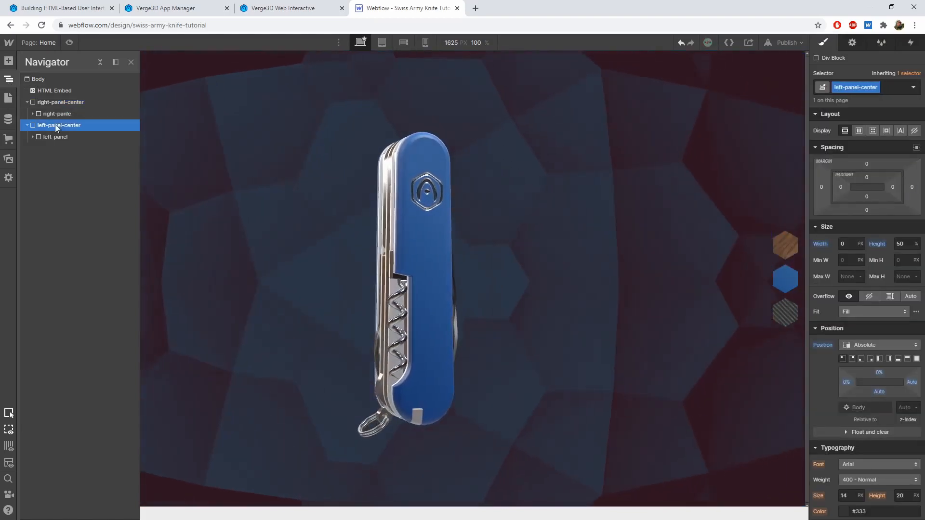
pyautogui.click(821, 187)
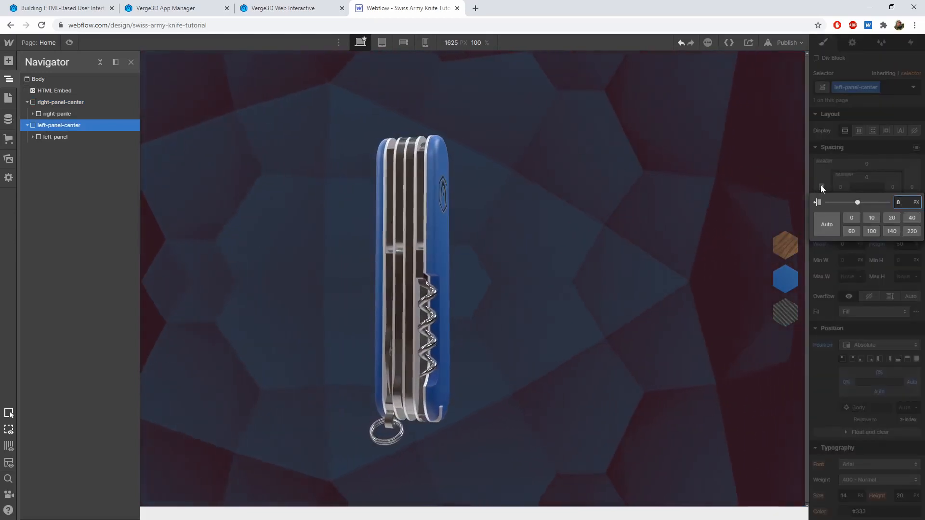
pyautogui.write('10')
pyautogui.press('Return')
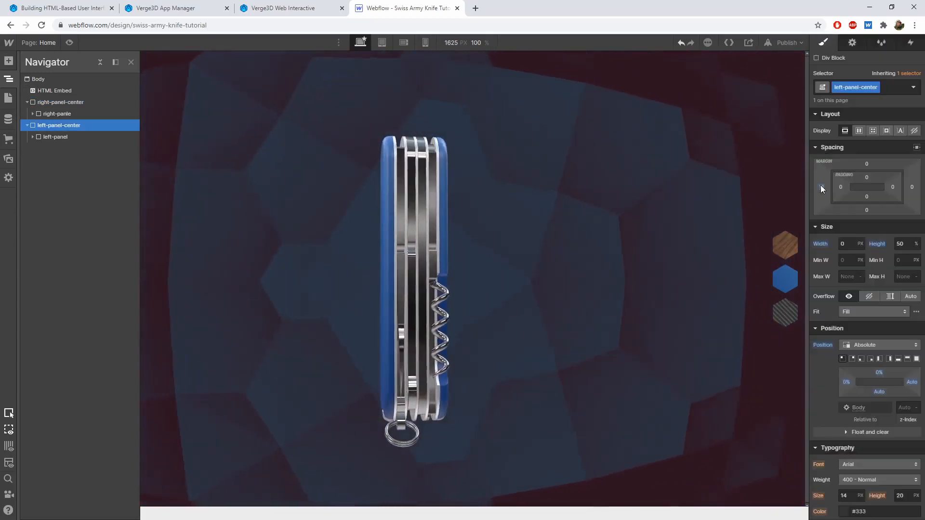
pyautogui.click(9, 81)
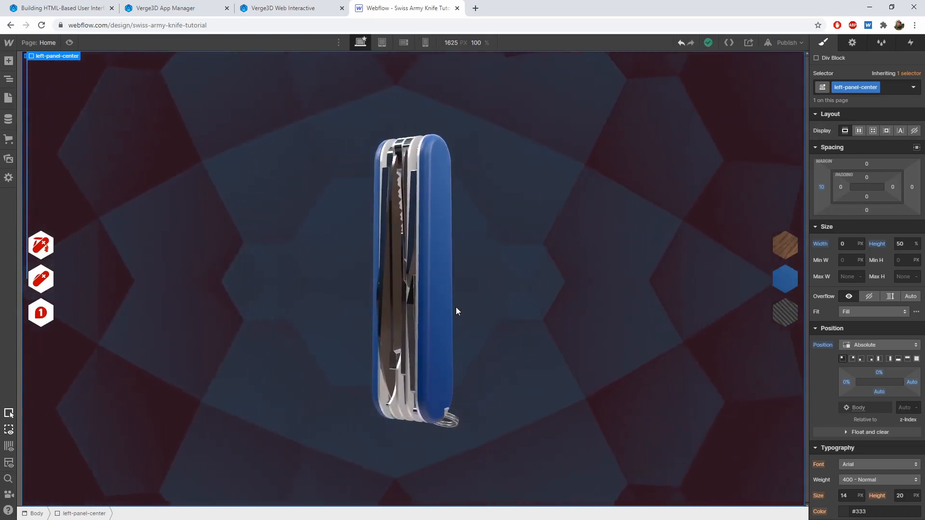
# Assign the ID unfold_button to the first button of the left-panel block in its element settings
pyautogui.click(44, 248)
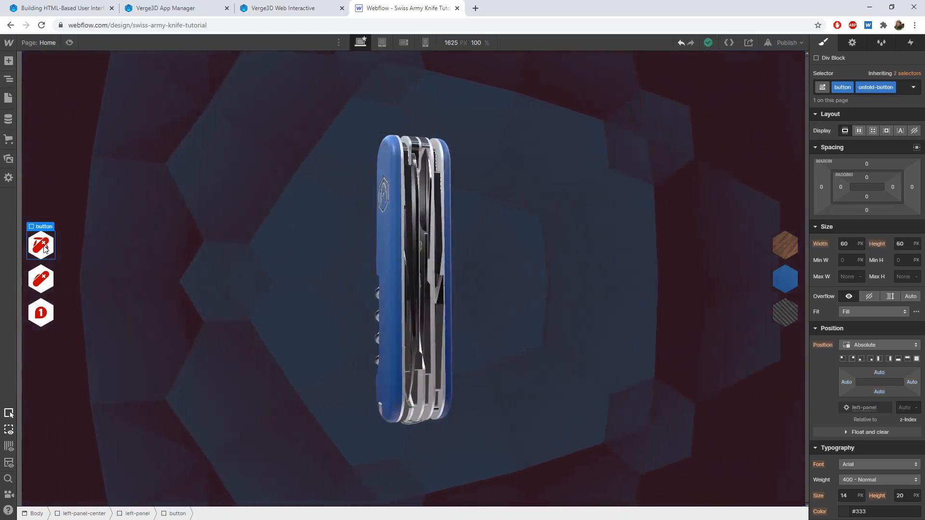
pyautogui.click(852, 44)
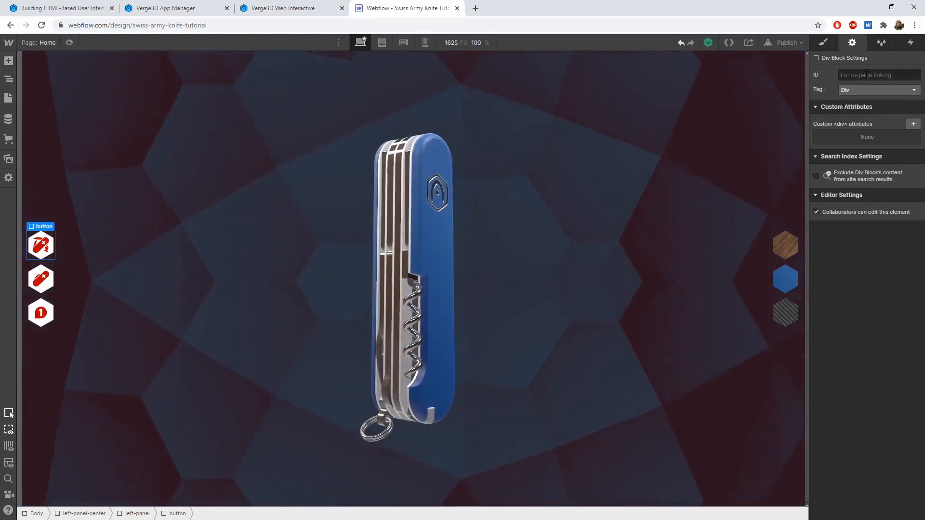
pyautogui.click(865, 75)
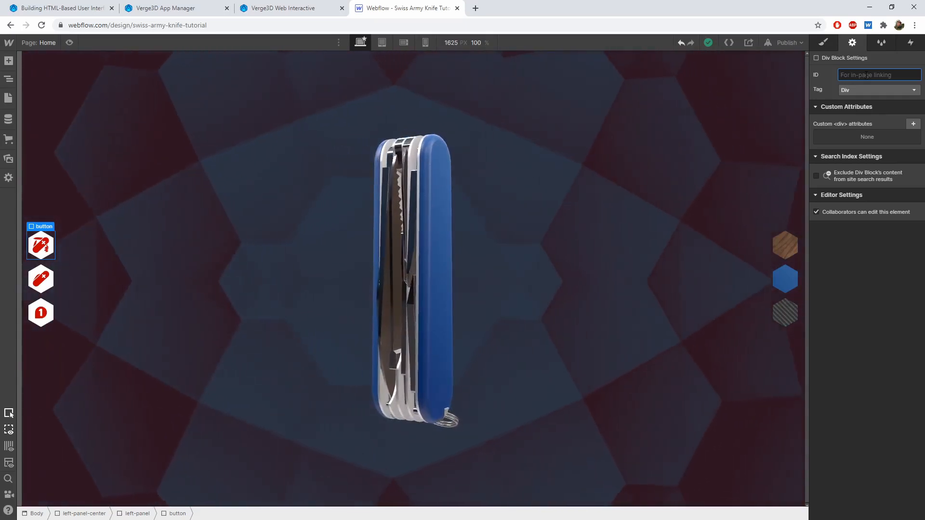
pyautogui.write('nf')
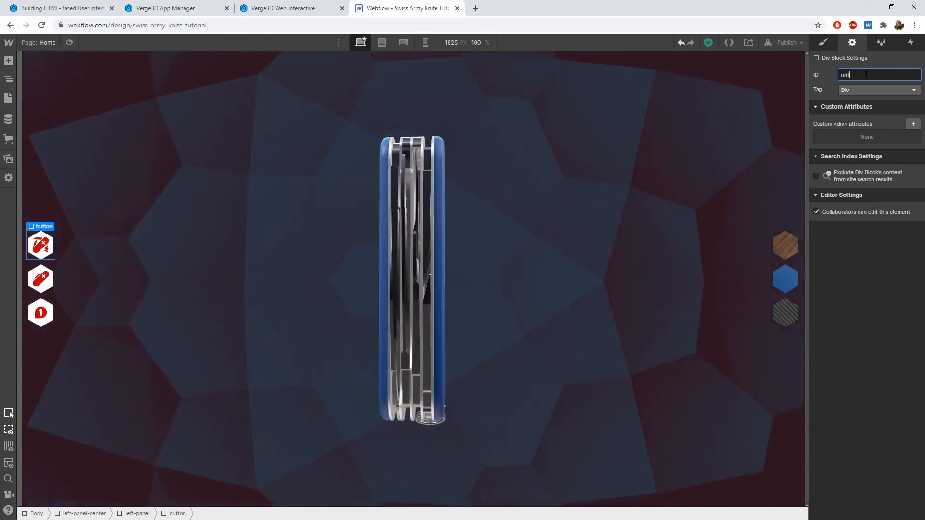
pyautogui.write('old_button')
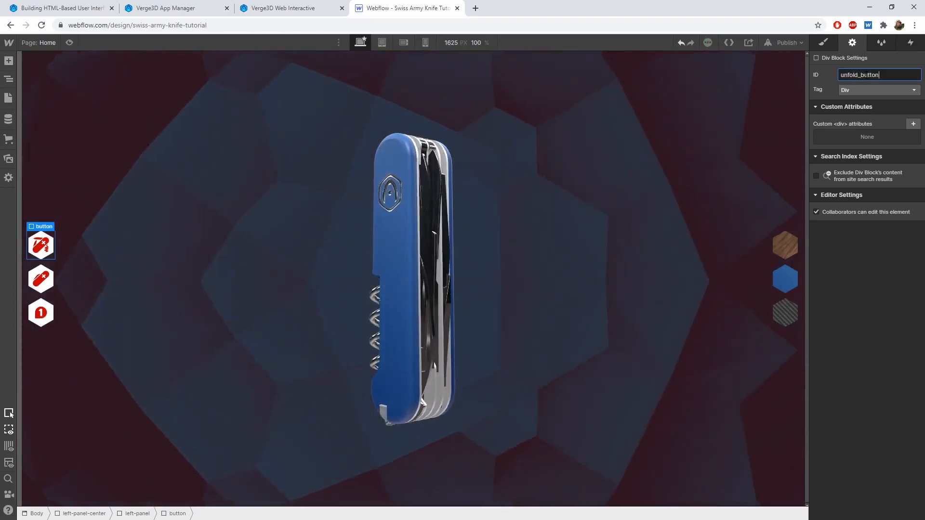
# Assign the ID fold_button to the middle button of the left-panel block
pyautogui.click(54, 287)
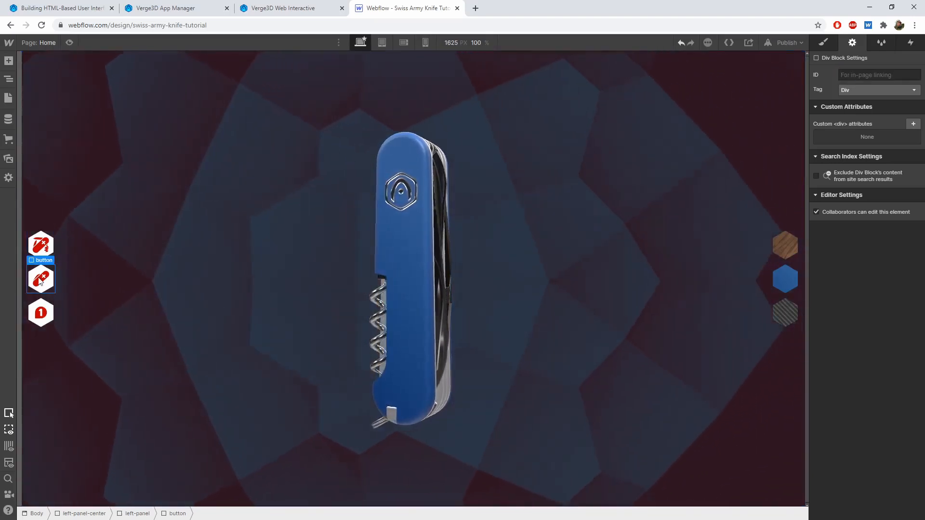
pyautogui.write('fold_')
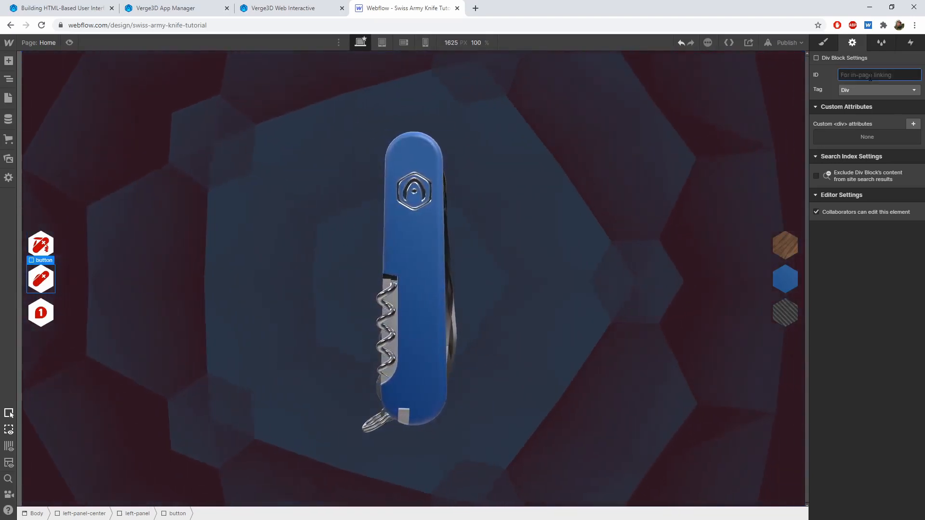
pyautogui.write('button')
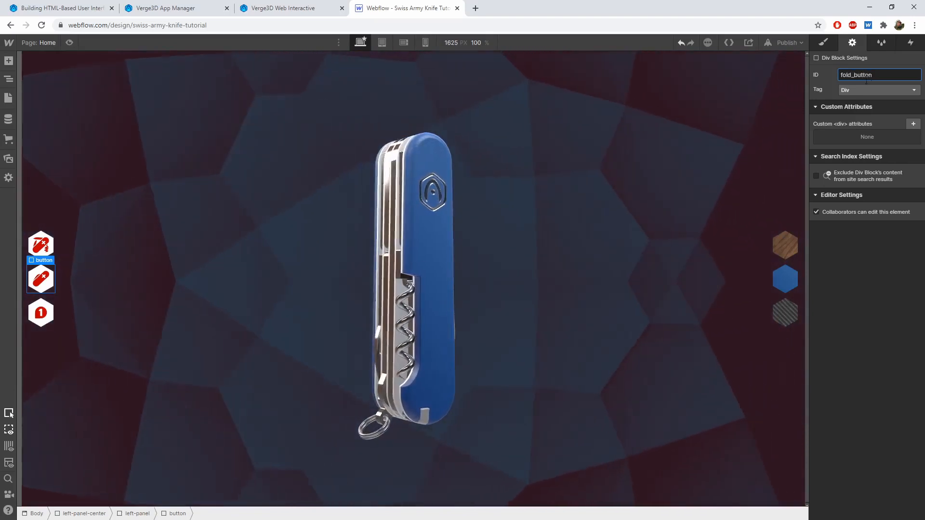
# Assign the ID annotation_button to the last button of the left-panel block, which carries the number 1 icon
pyautogui.click(41, 312)
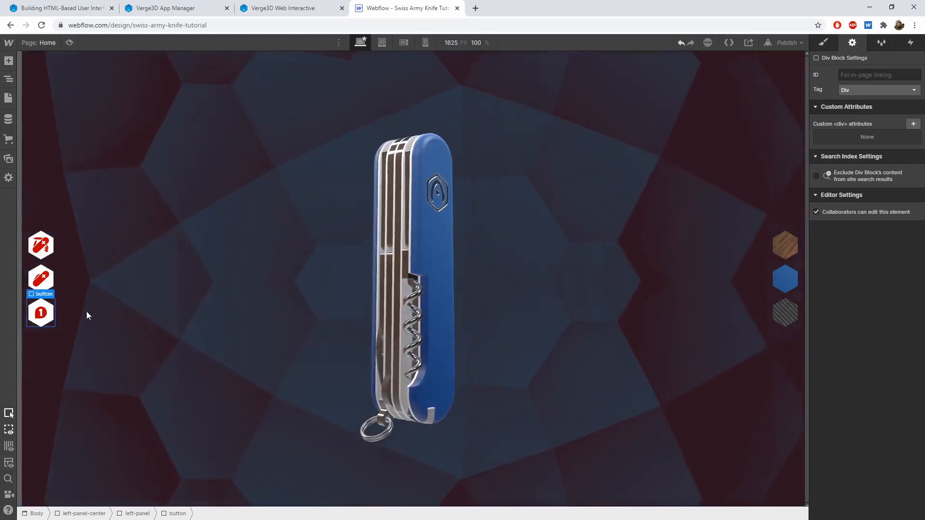
pyautogui.click(870, 75)
pyautogui.write('a')
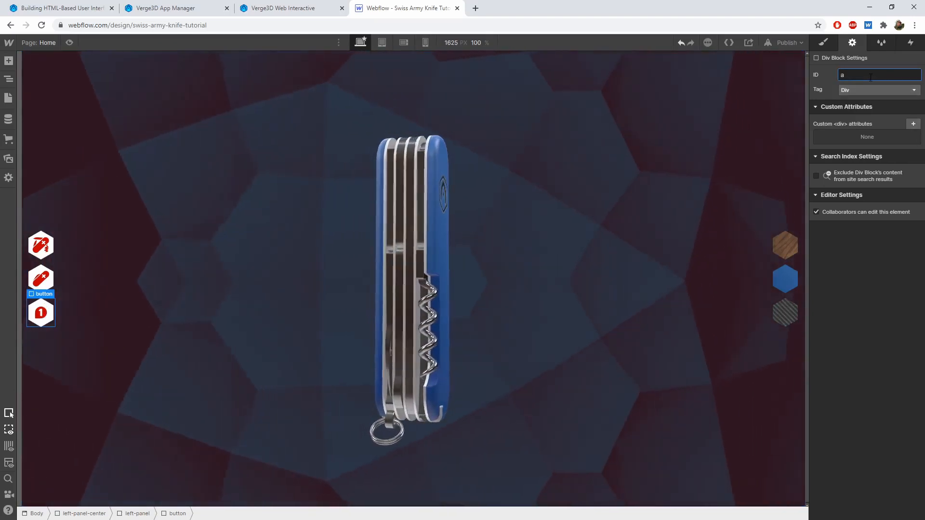
pyautogui.write('nnotation_')
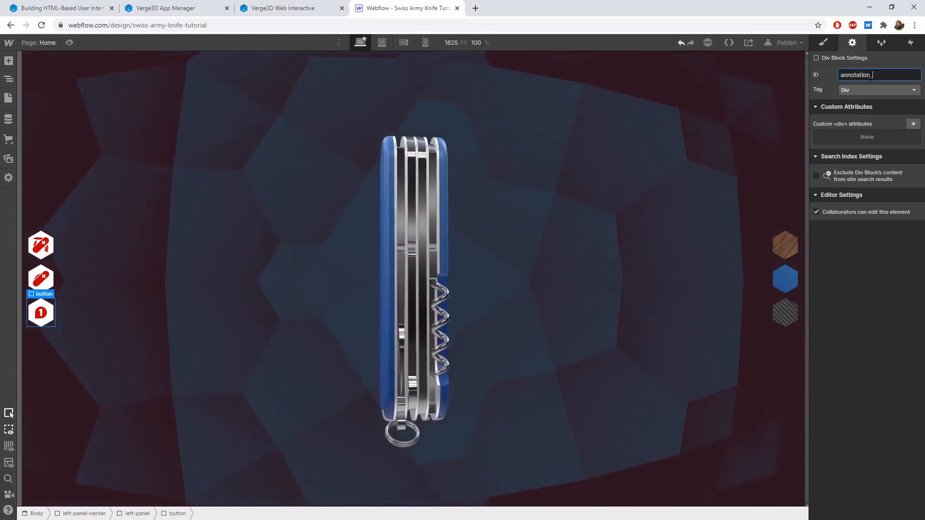
pyautogui.write('button')
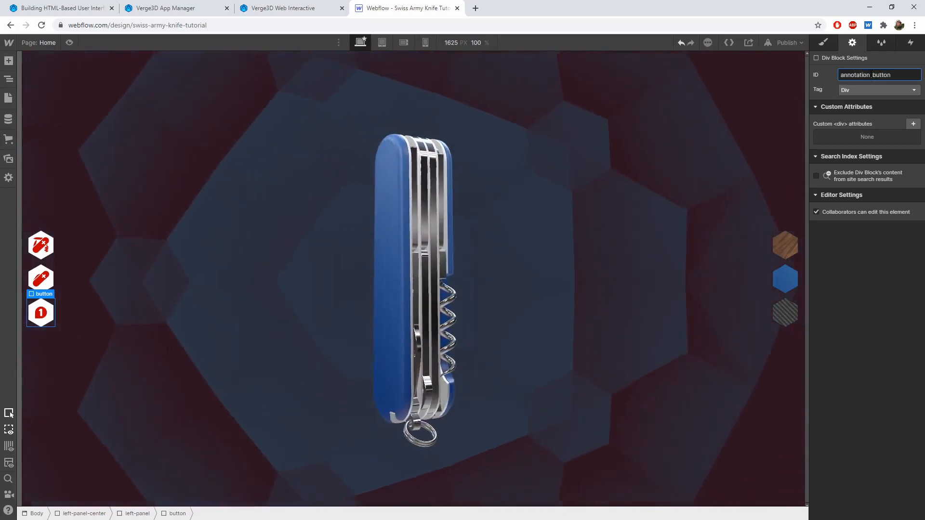
# Assign the ID wood_button to the wood-textured button of the right-panle block
pyautogui.click(786, 246)
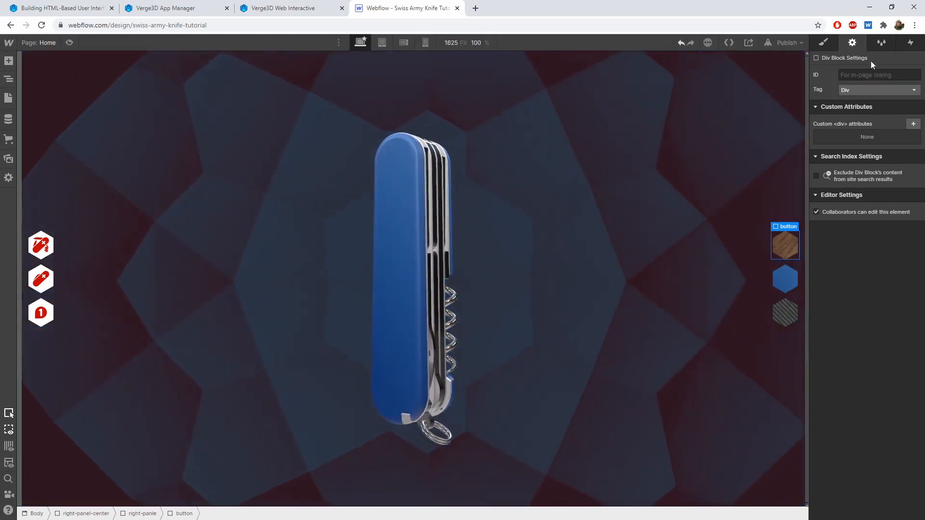
pyautogui.click(879, 76)
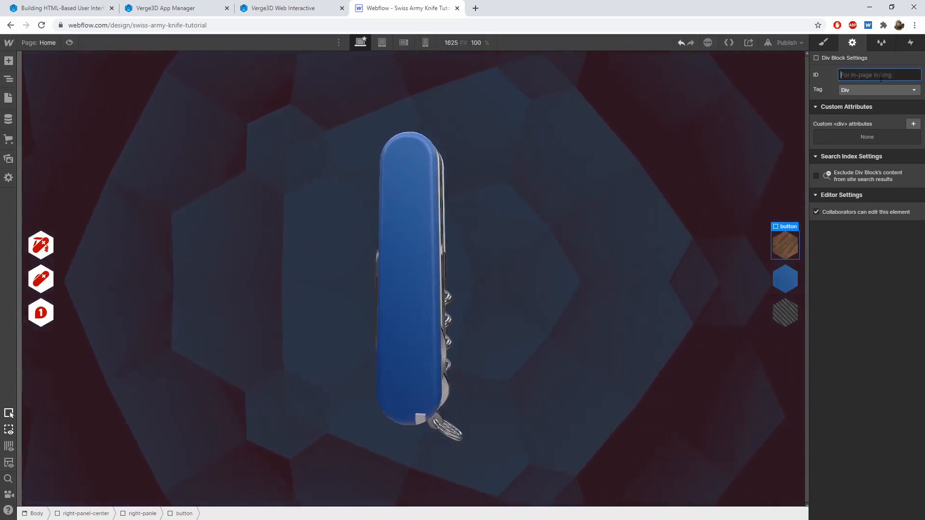
pyautogui.write('wood_bu')
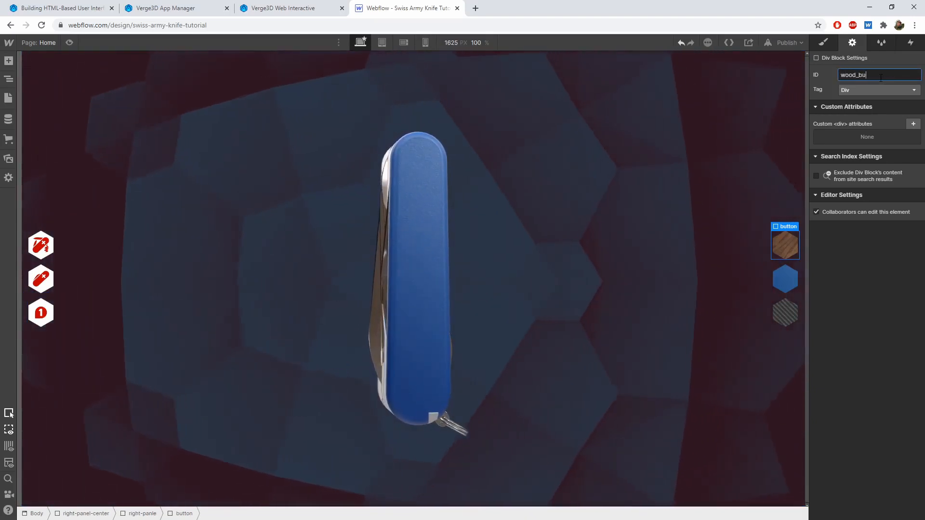
pyautogui.write('tton')
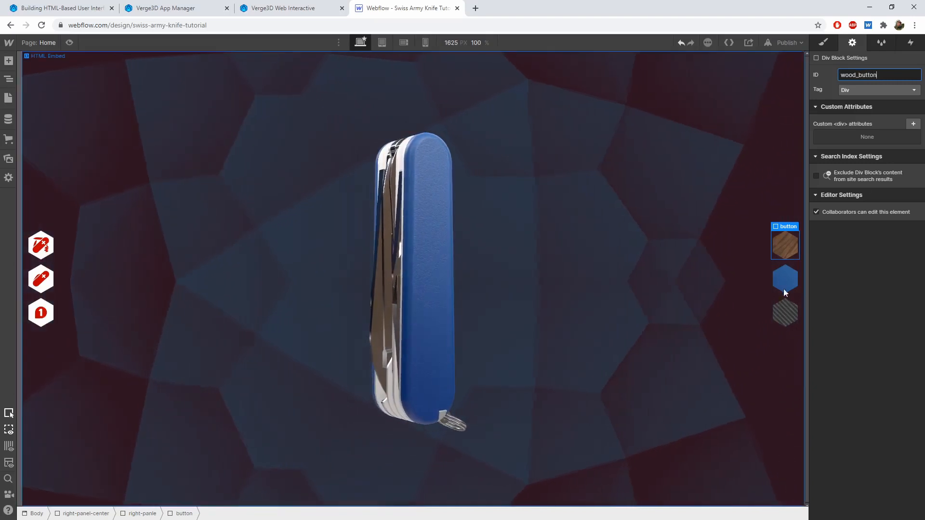
# Assign the ID plastic_button to the blue middle button of the right-panle block
pyautogui.click(779, 281)
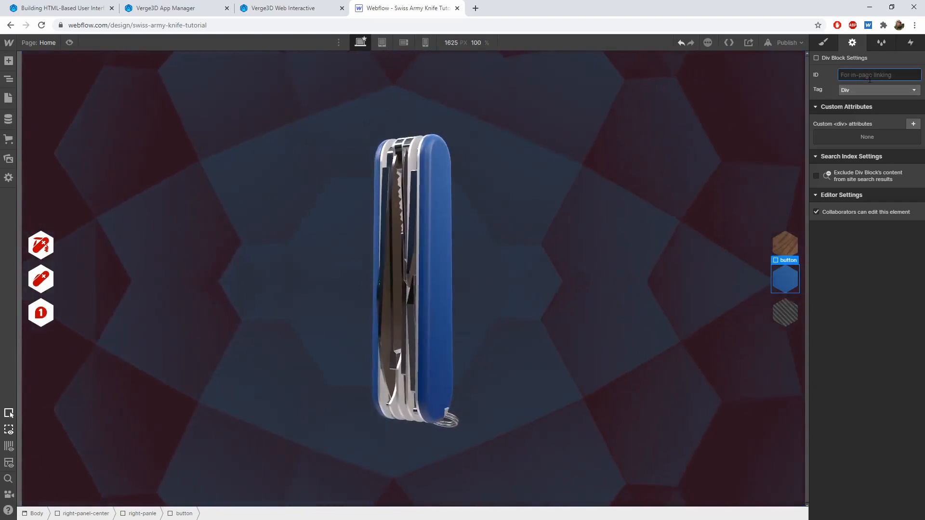
pyautogui.write('plast')
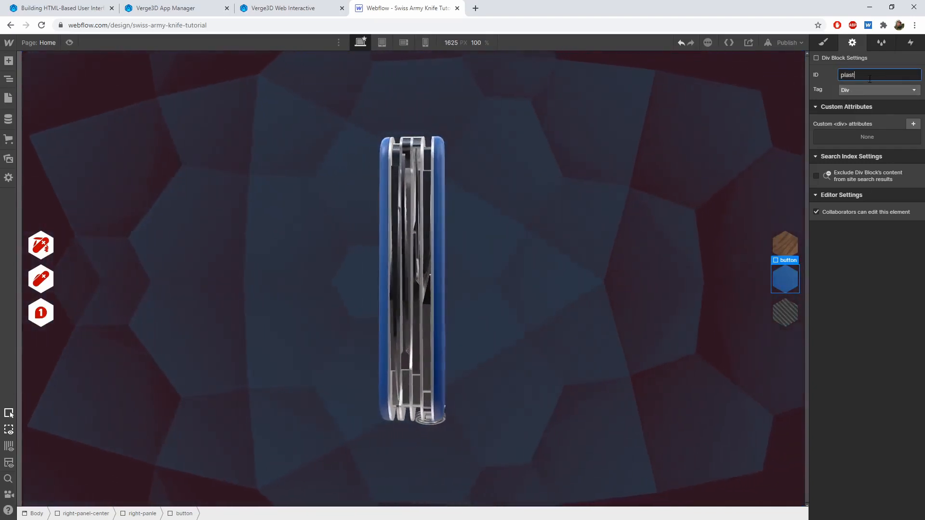
pyautogui.write('ic_button')
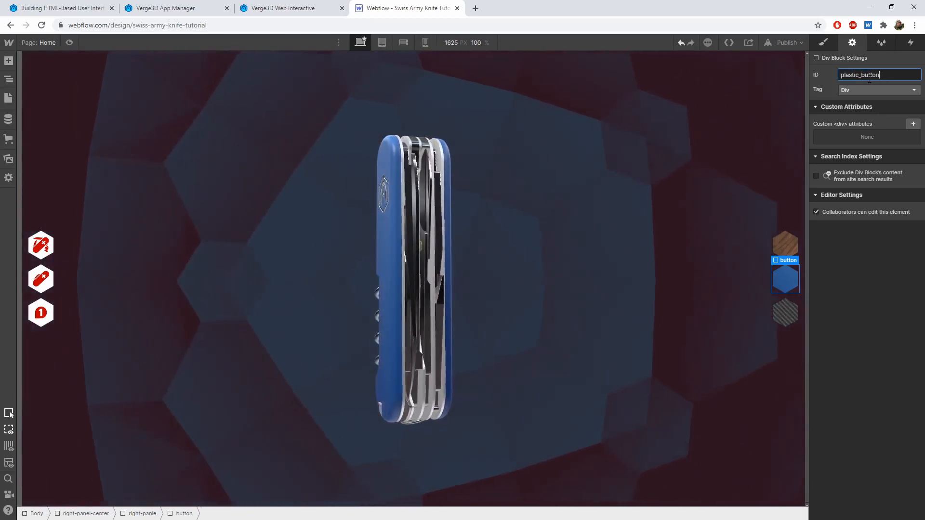
# Assign the ID carbon_button to the carbon-textured last button of the right-panle block
pyautogui.click(777, 309)
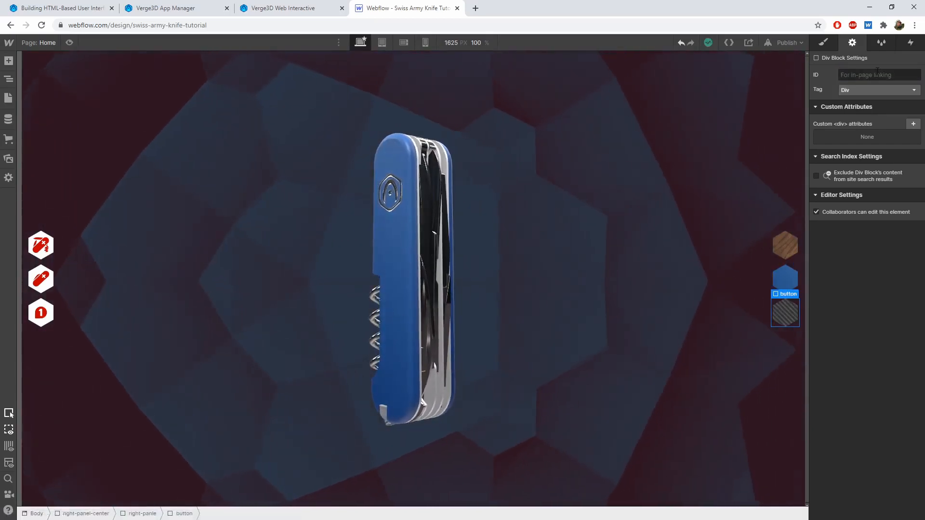
pyautogui.click(877, 74)
pyautogui.write('carbo')
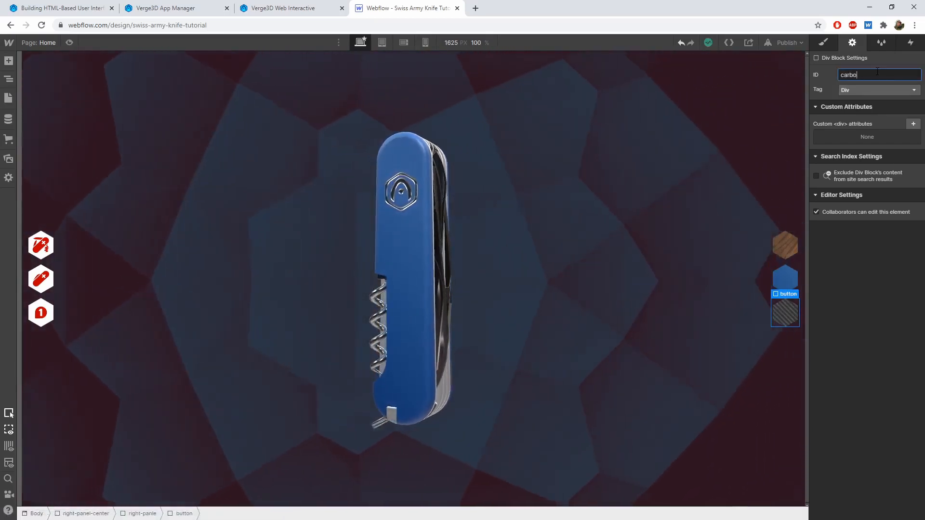
pyautogui.write('n_button')
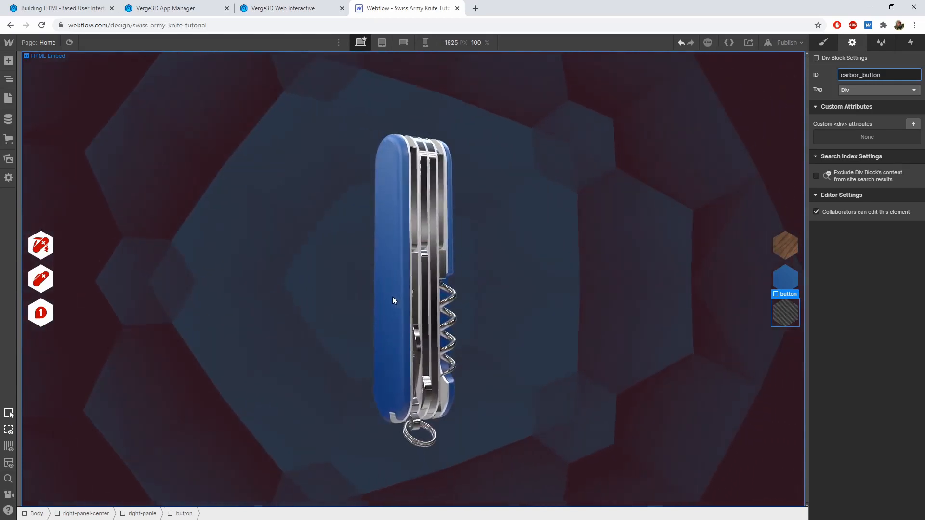
# Shorten the iframe source in the HTML embed's code to the local file name swiss_army_knife.html
pyautogui.click(464, 221)
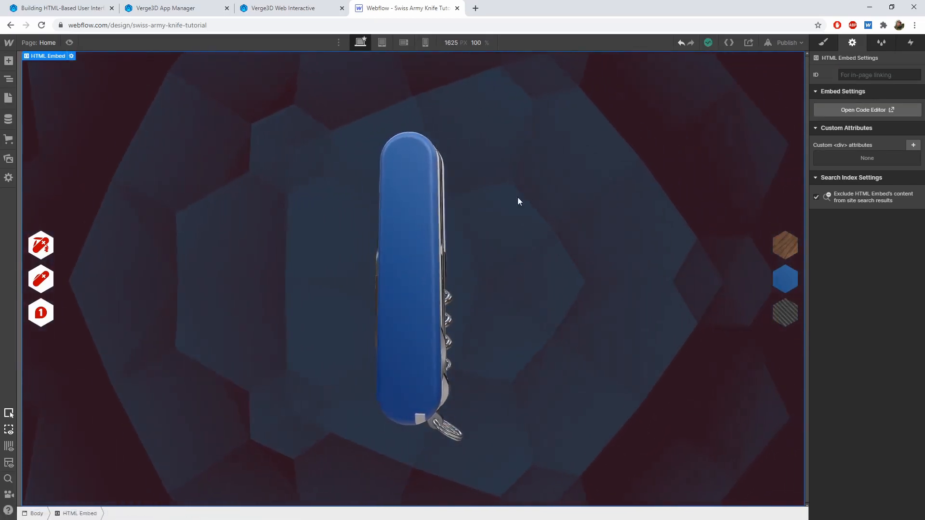
pyautogui.click(843, 110)
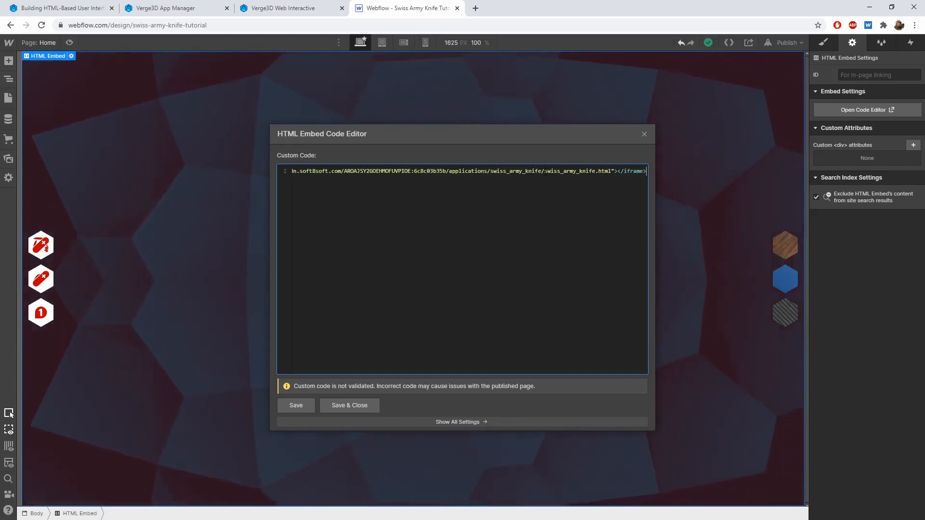
pyautogui.moveTo(543, 171); pyautogui.dragTo(474, 175)
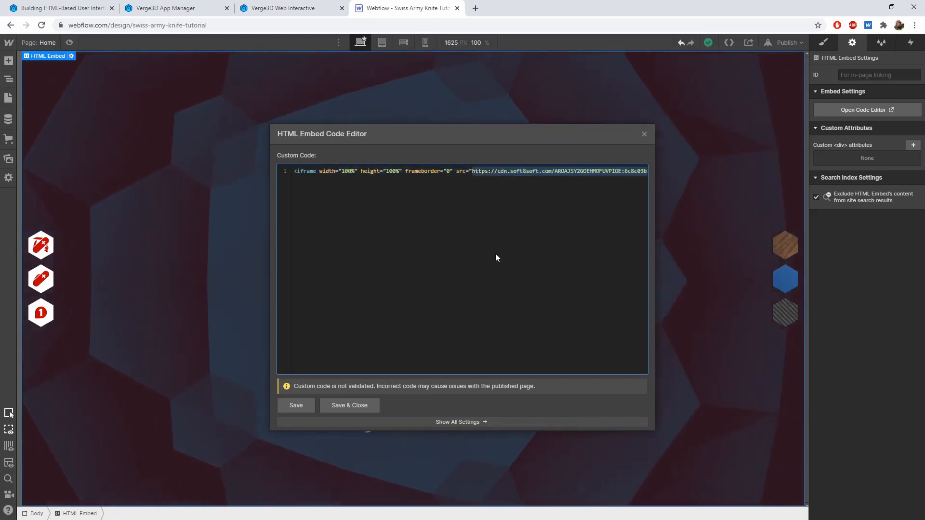
pyautogui.press('BackSpace')
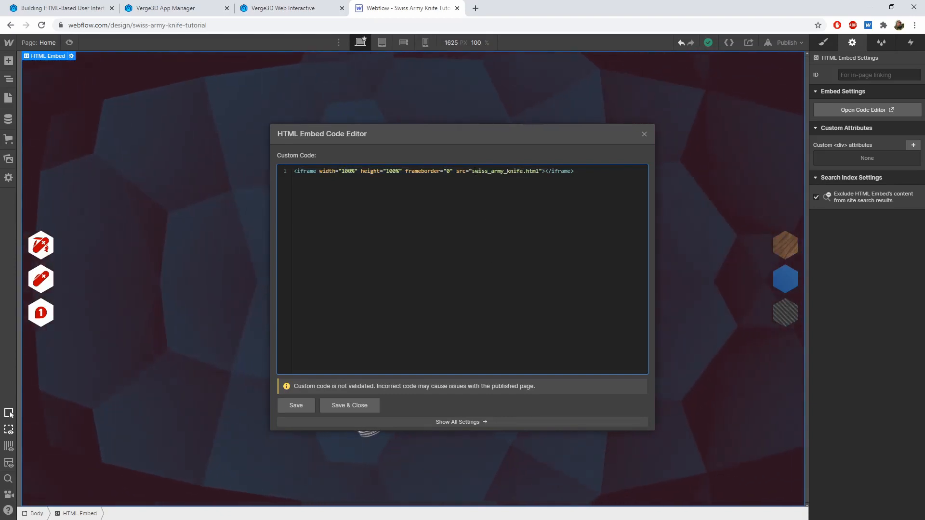
pyautogui.moveTo(472, 171); pyautogui.dragTo(539, 172)
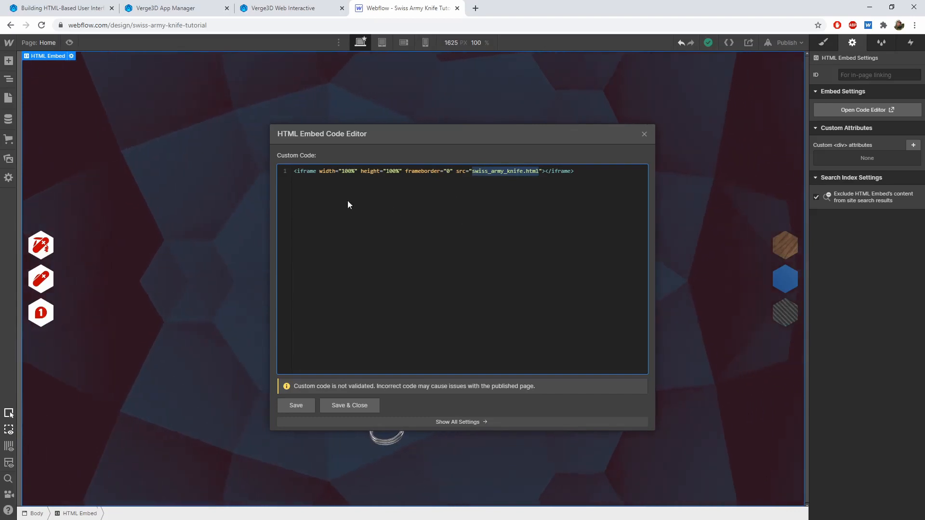
# Check the Swiss Army Knife app's launch file in the Verge3D App Manager, and save the embed code in Webflow
pyautogui.click(166, 8)
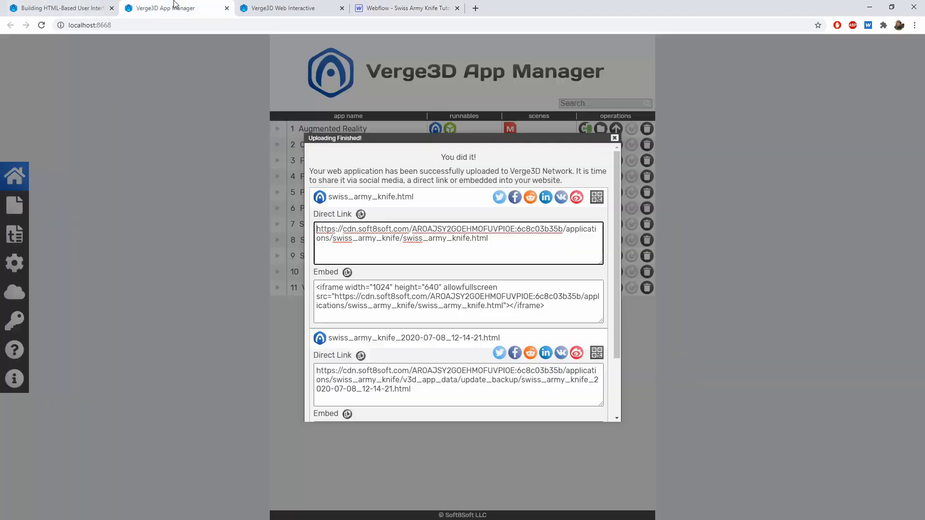
pyautogui.click(614, 138)
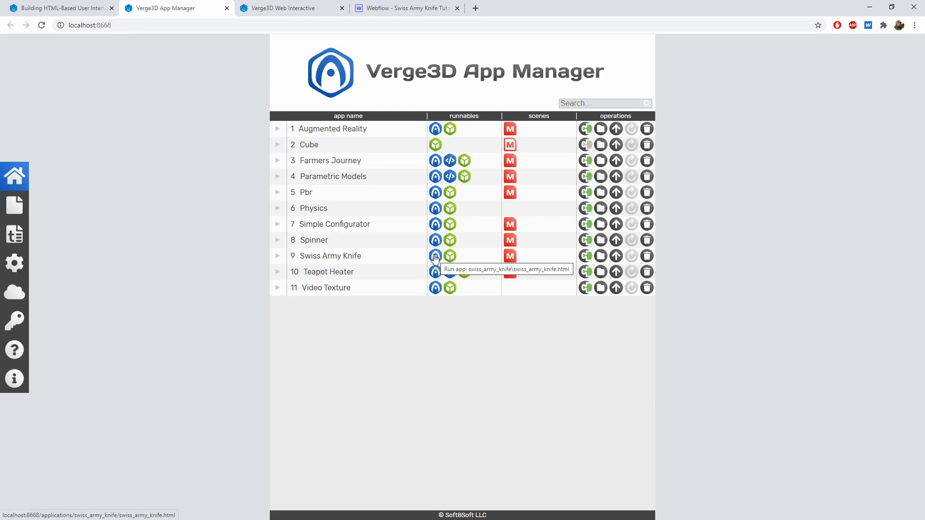
pyautogui.click(381, 5)
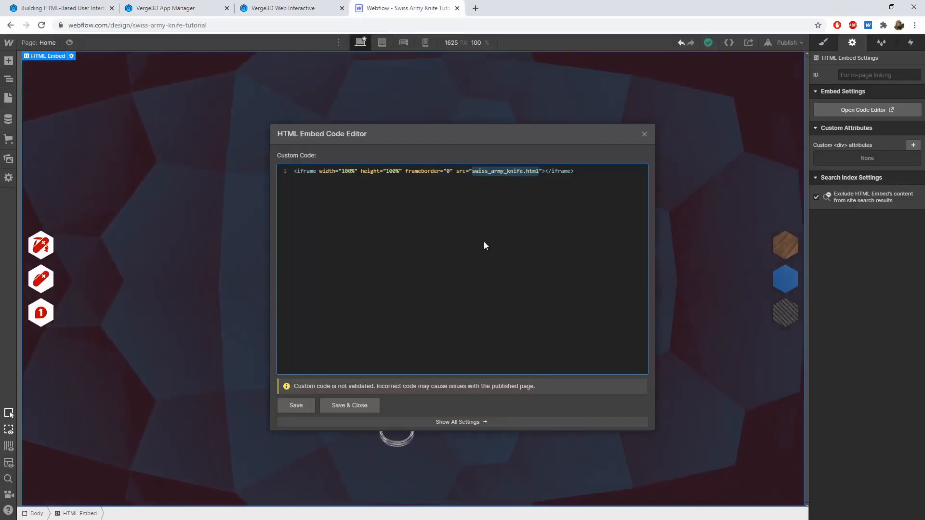
pyautogui.click(350, 406)
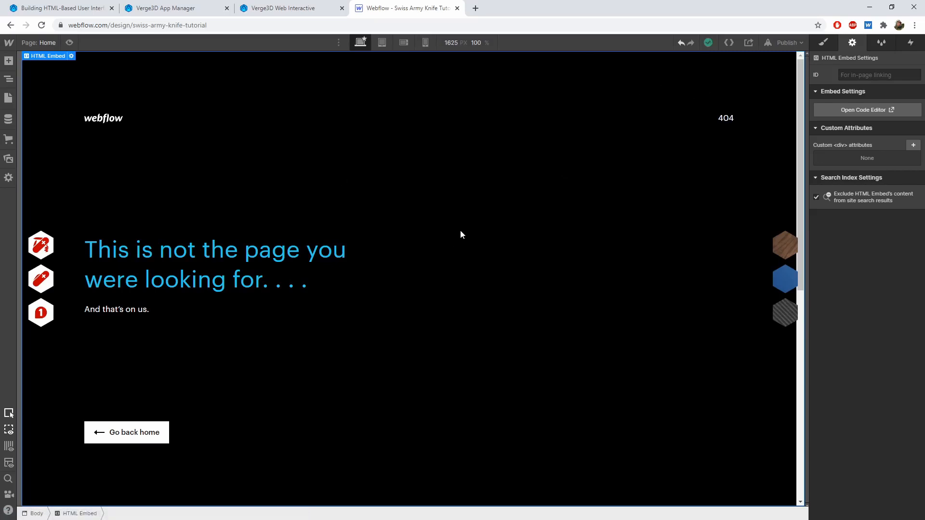
# Export the site's code as a ZIP and open the downloaded swiss-army-knife-tutorial.webflow archive in a maximized window
pyautogui.click(729, 43)
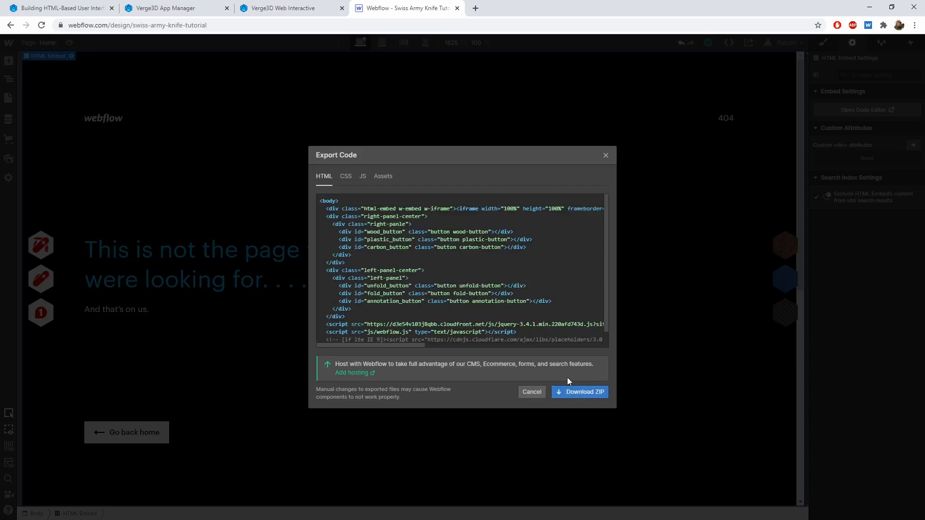
pyautogui.click(597, 395)
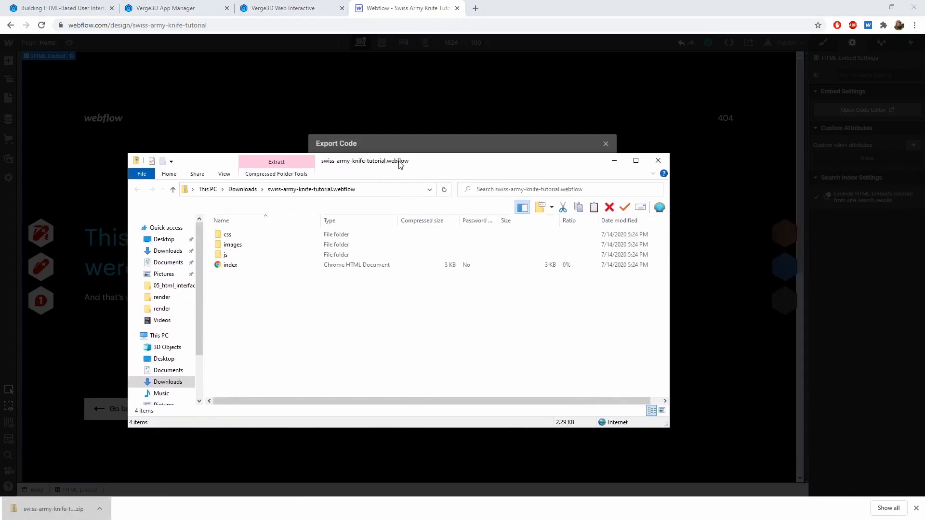
pyautogui.doubleClick(398, 159)
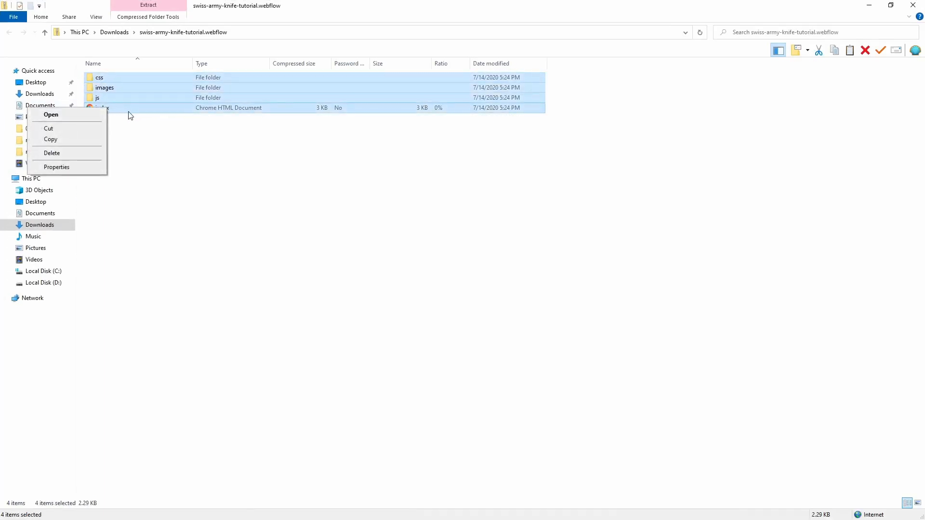
# Copy the archive's css, images and js folders and index file into the swiss_army_knife folder under verge3d_maya applications on drive D
pyautogui.click(46, 282)
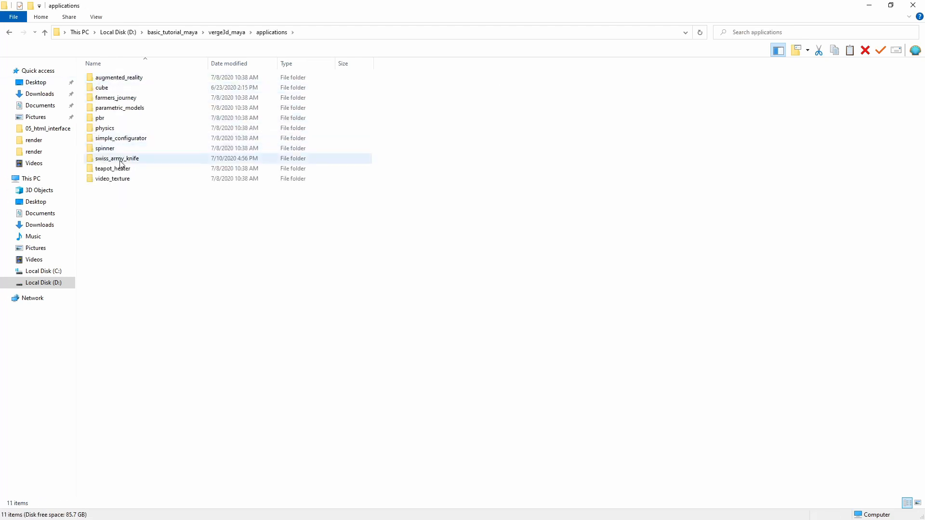
pyautogui.rightClick(527, 278)
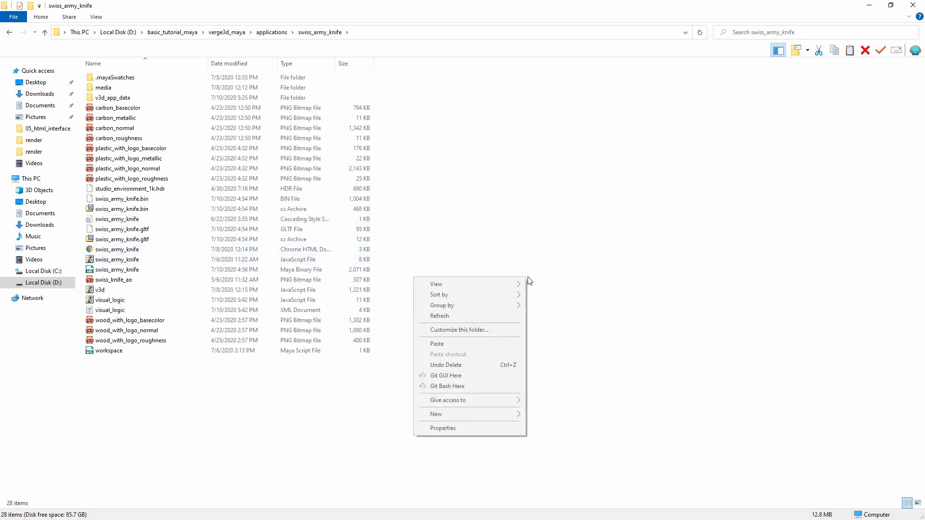
pyautogui.click(462, 344)
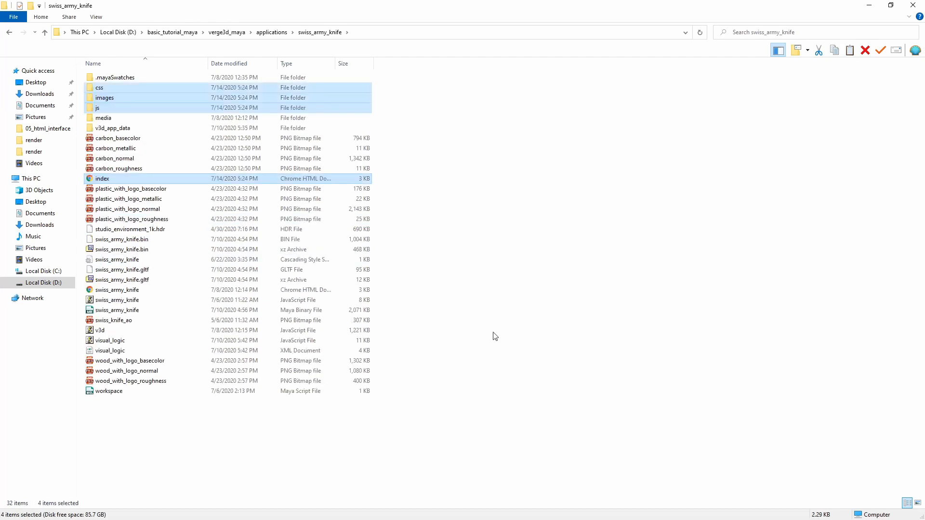
pyautogui.click(866, 7)
# Run the Swiss Army Knife app's index.html from the Verge3D App Manager in a new browser tab to view the interface
pyautogui.click(196, 6)
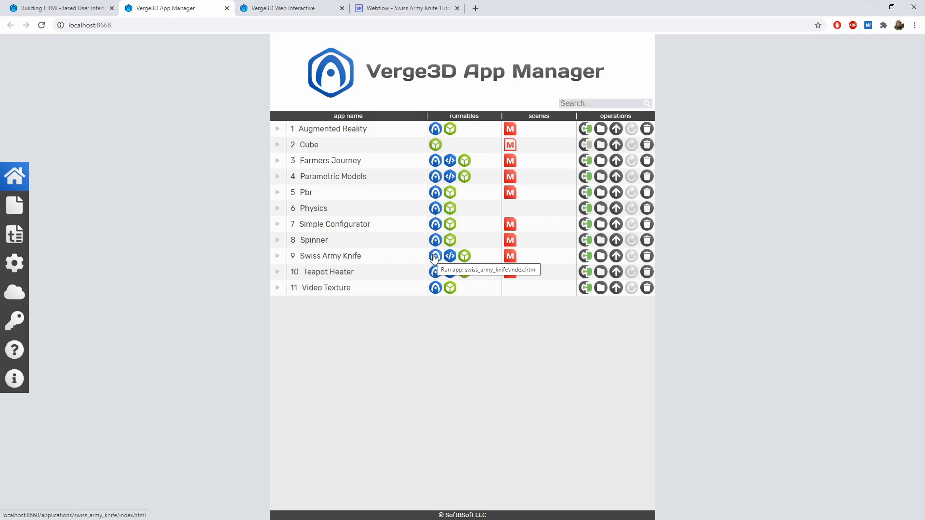
pyautogui.click(390, 10)
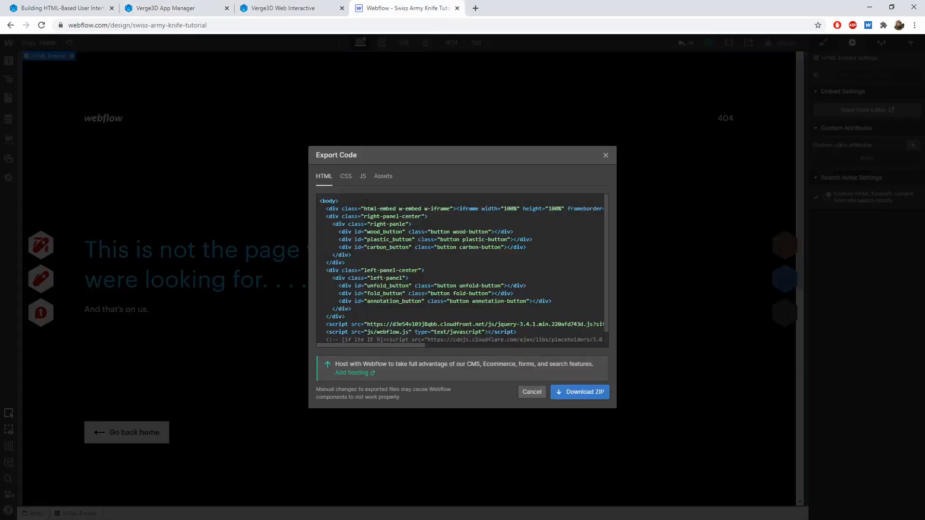
pyautogui.click(177, 9)
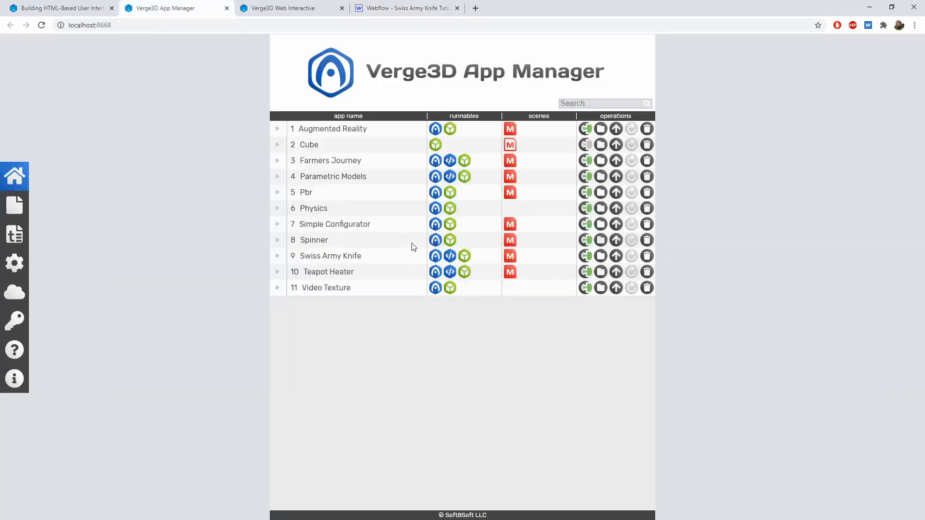
pyautogui.rightClick(436, 257)
pyautogui.click(470, 264)
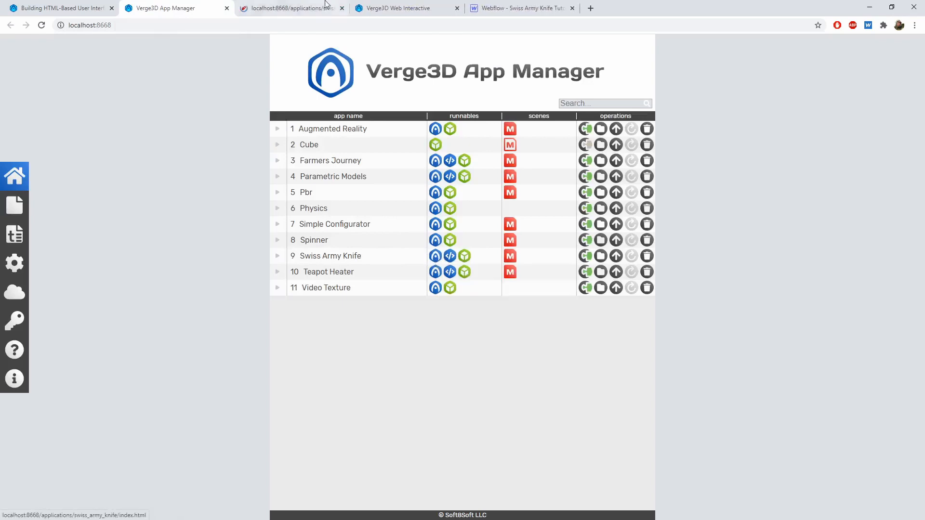
pyautogui.click(325, 5)
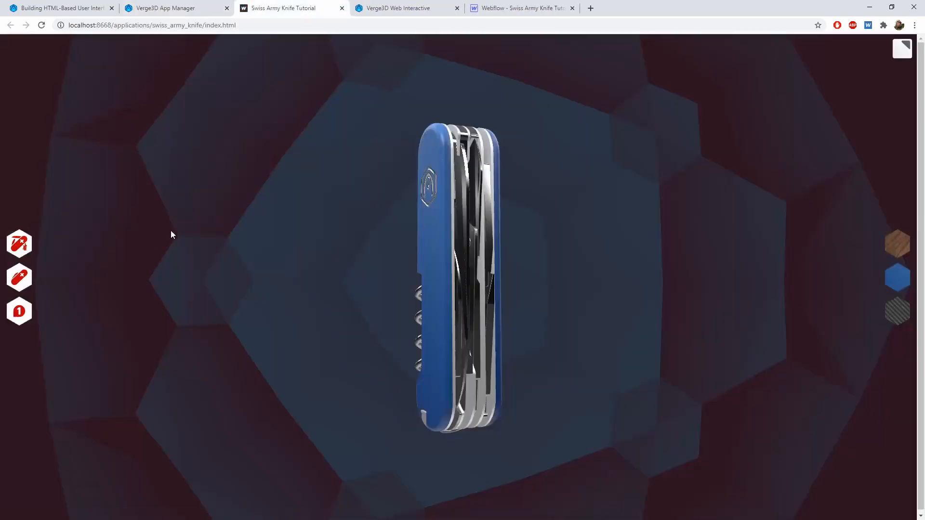
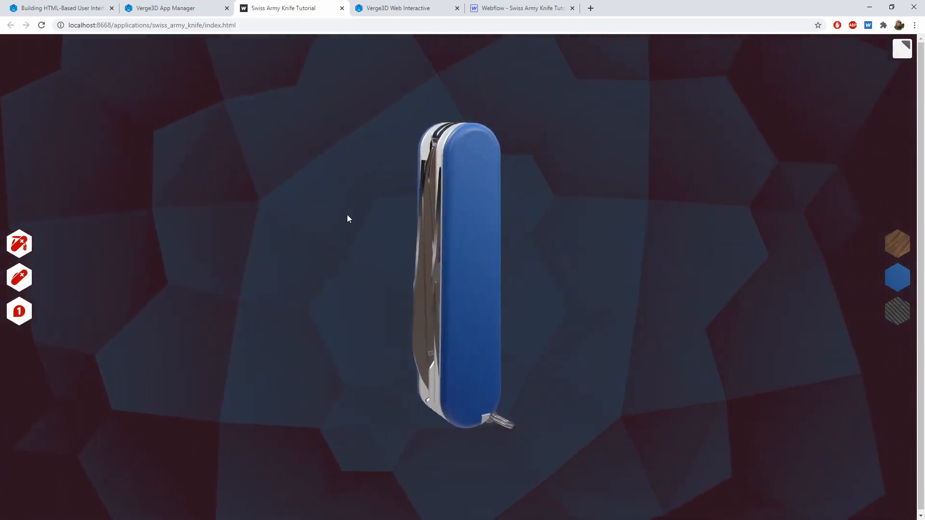
# Return to Webflow, leave the code export, and review the iframe code of the HTML embed without changing it
pyautogui.click(525, 5)
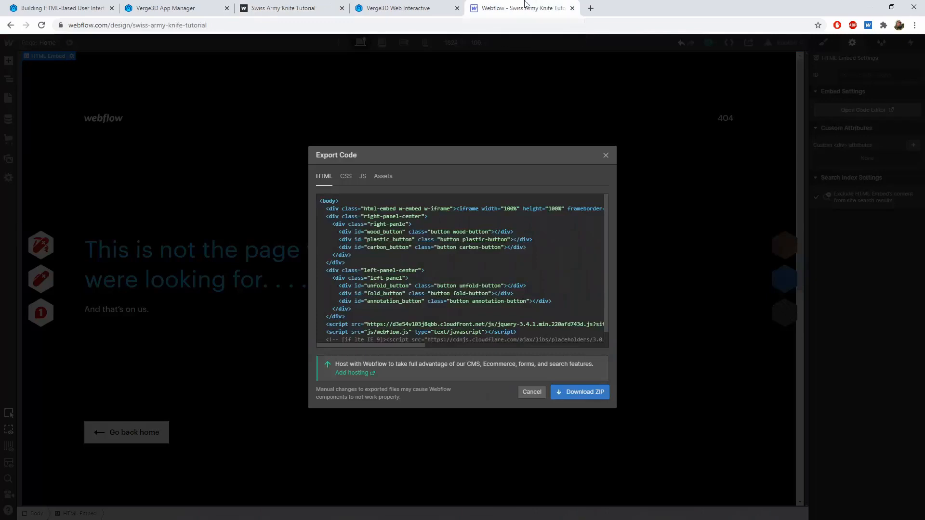
pyautogui.click(606, 156)
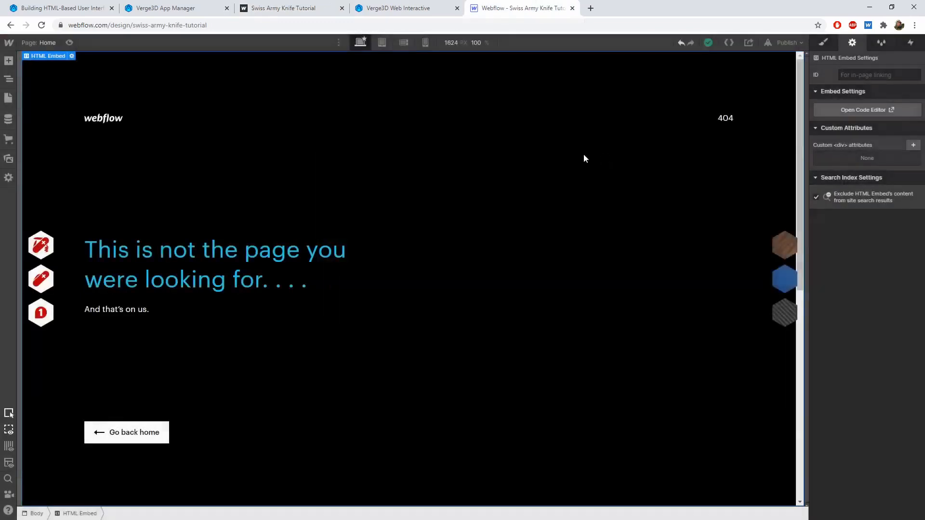
pyautogui.click(823, 43)
pyautogui.click(852, 44)
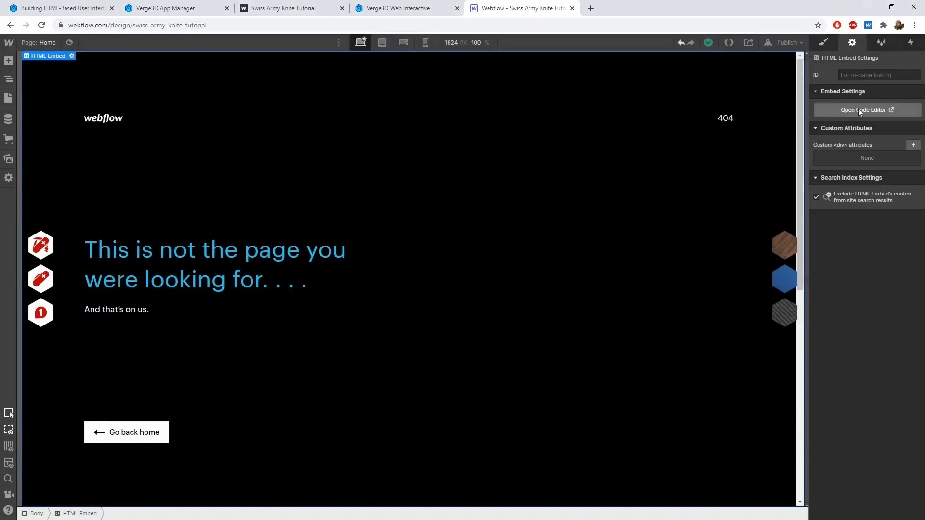
pyautogui.click(861, 109)
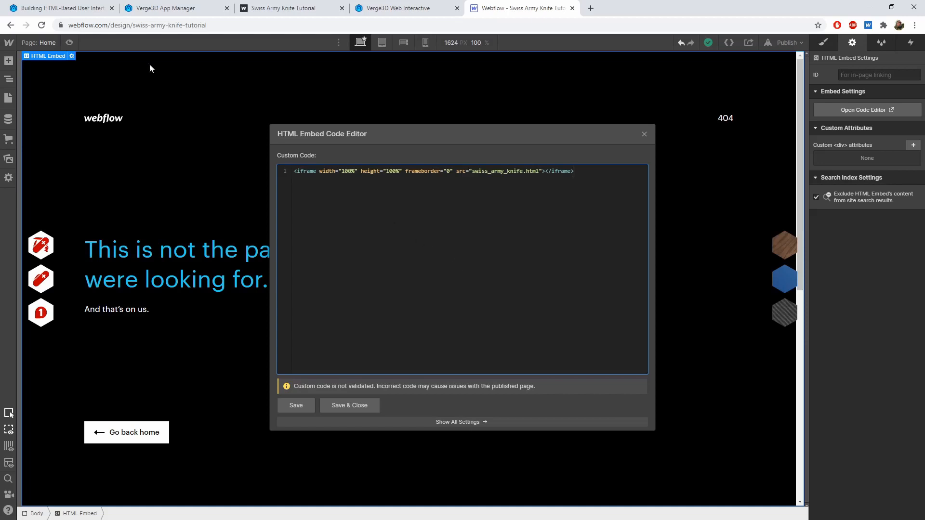
pyautogui.click(643, 136)
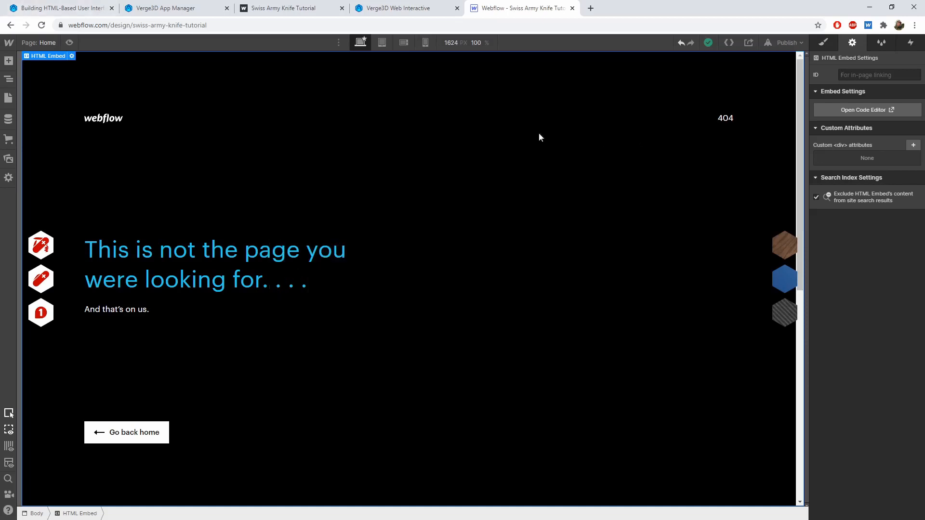
# Set the HTML Embed element's overflow to hidden in its style settings
pyautogui.click(823, 43)
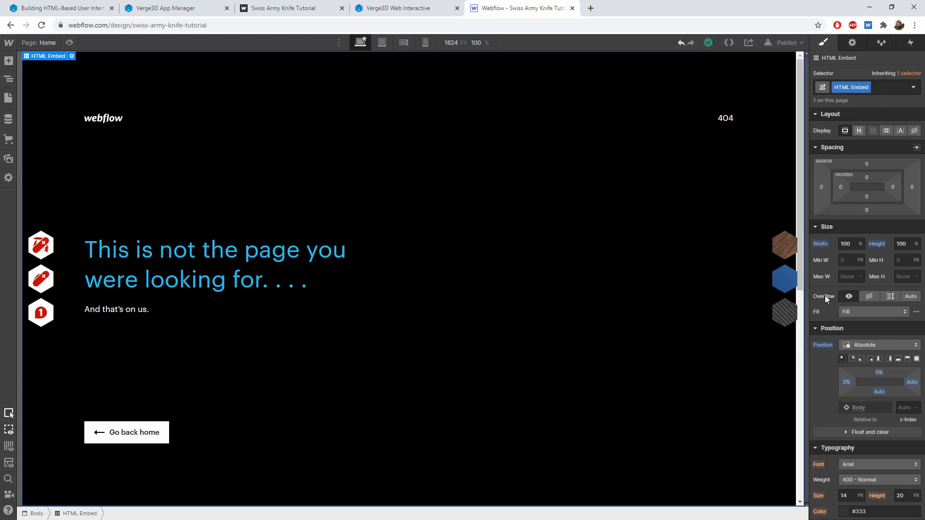
pyautogui.click(869, 297)
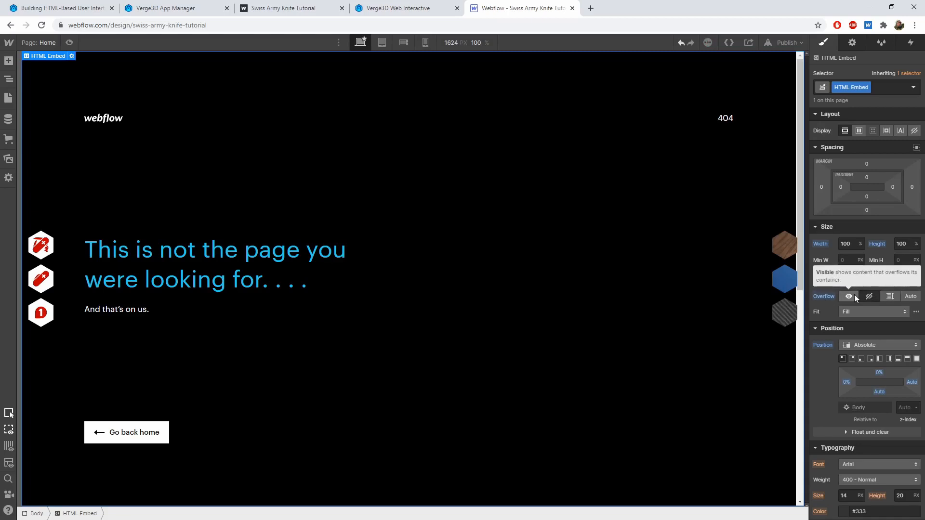
# Set the cursor of the shared button class to pointer and check the buttons in the page preview
pyautogui.click(36, 248)
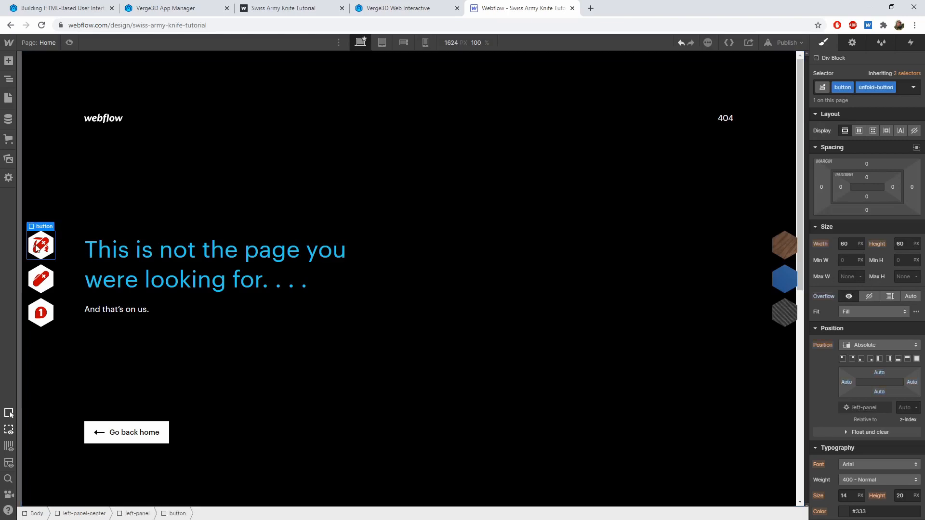
pyautogui.click(907, 73)
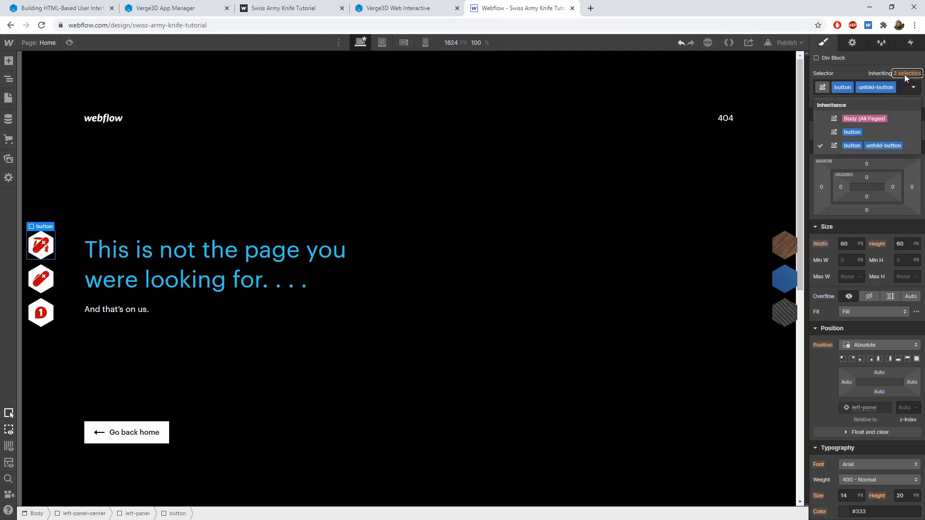
pyautogui.click(875, 131)
pyautogui.scroll(-6, 831, 409)
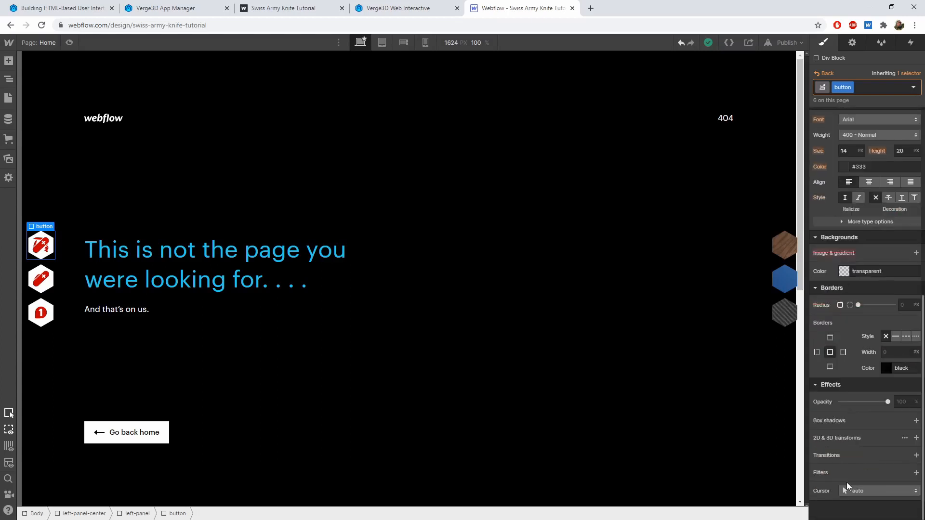
pyautogui.click(855, 490)
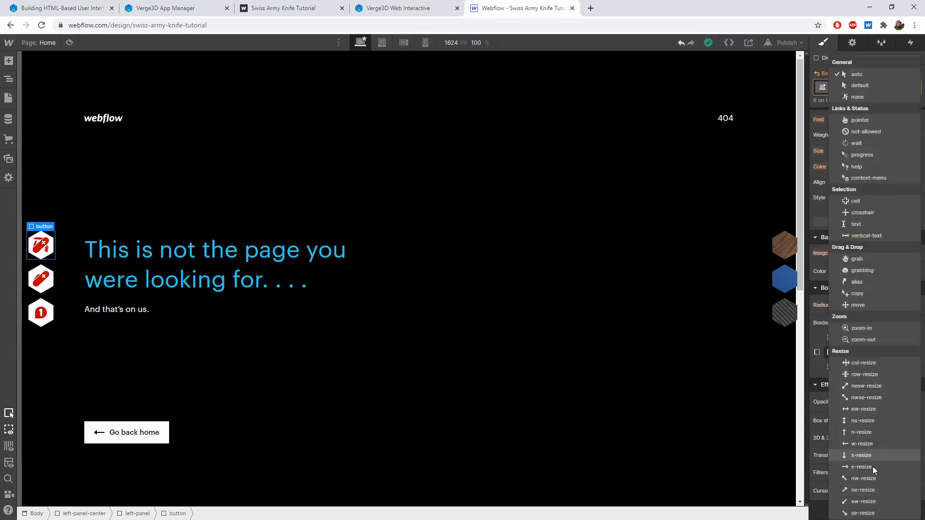
pyautogui.click(859, 121)
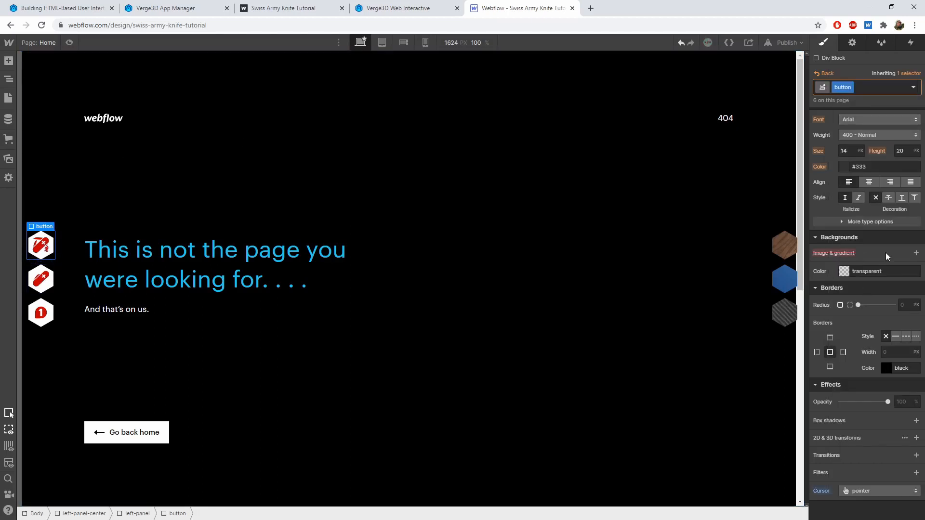
pyautogui.click(909, 73)
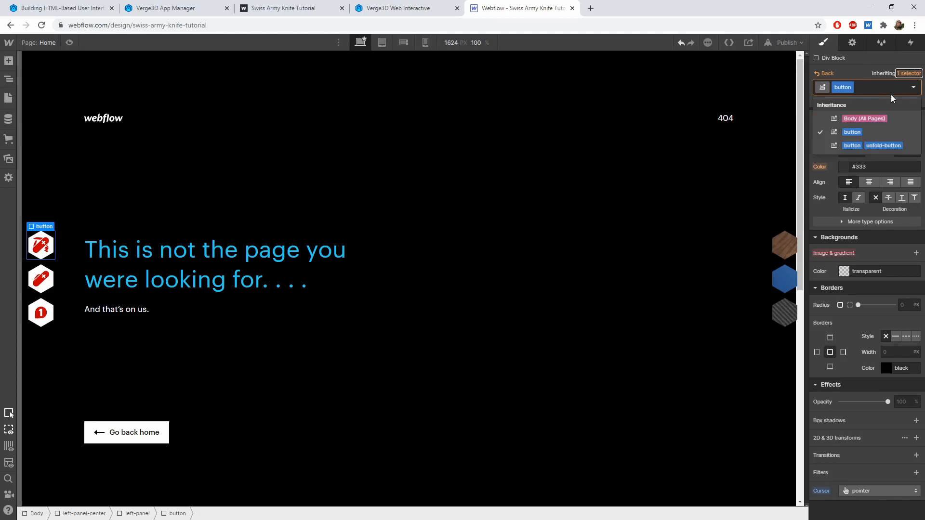
pyautogui.click(876, 144)
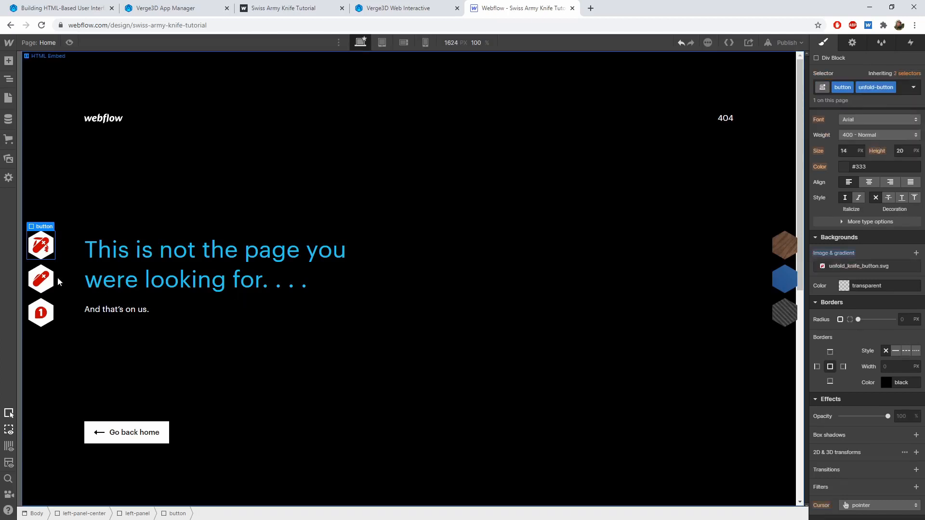
pyautogui.click(69, 42)
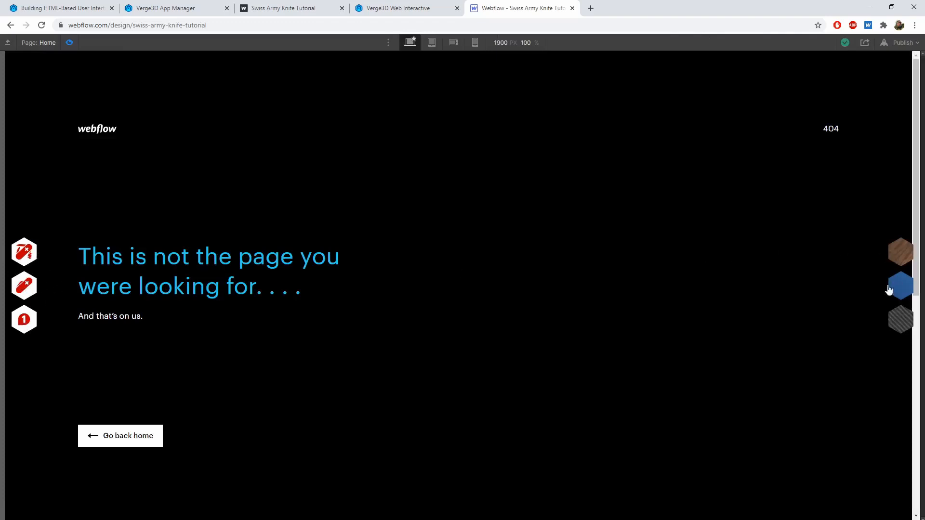
pyautogui.click(70, 43)
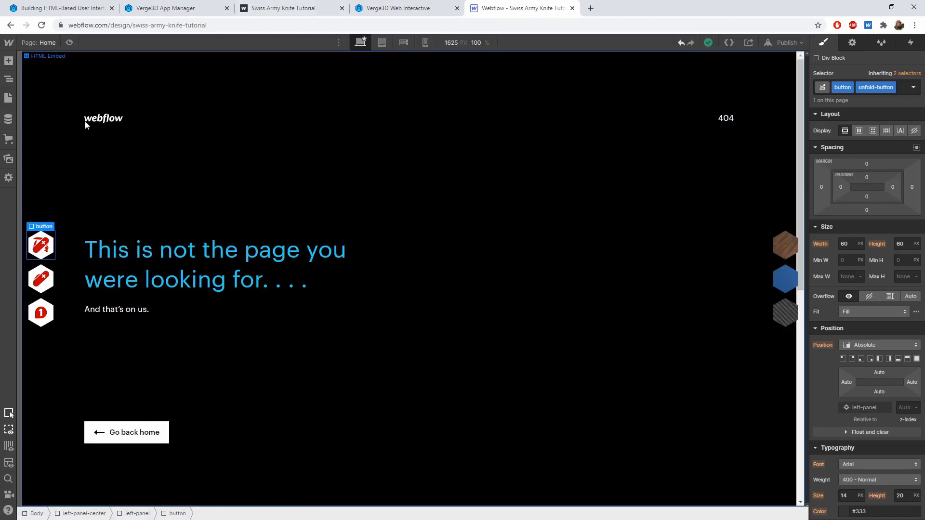
# Open the project settings and upload the favicon image from the 05_html_interface folder as the site's favicon
pyautogui.moveTo(10, 44)
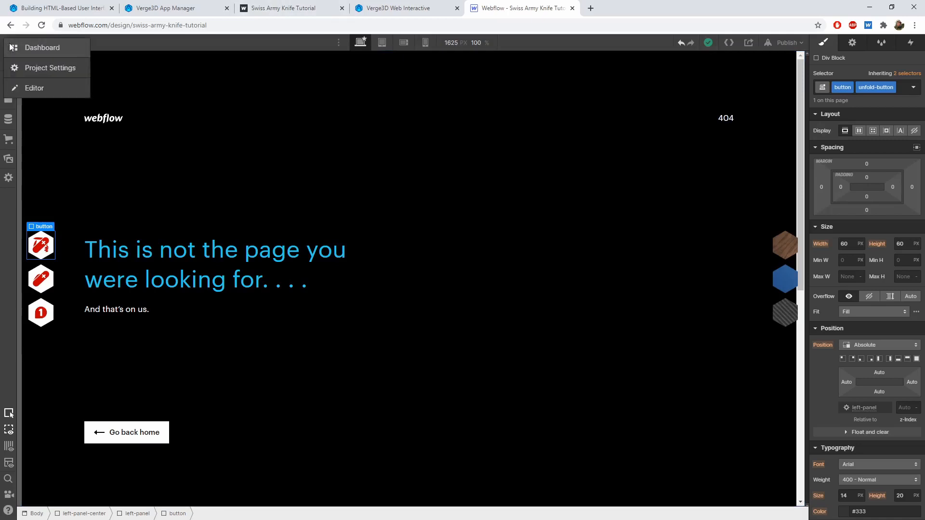
pyautogui.click(54, 68)
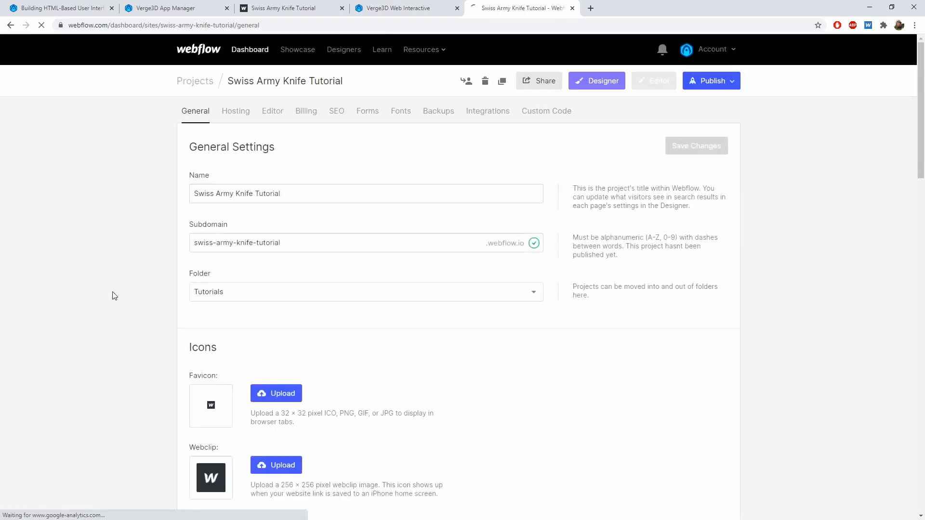
pyautogui.scroll(-3, 114, 295)
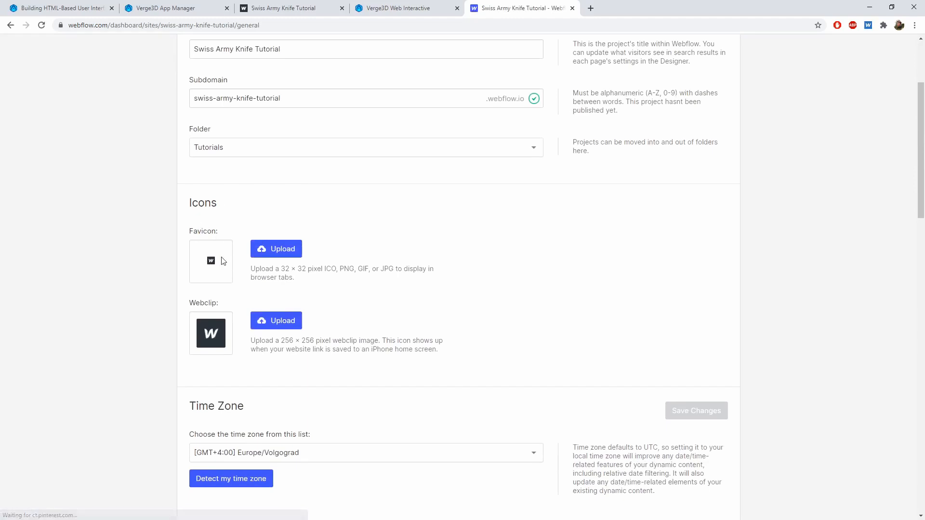
pyautogui.scroll(-1, 201, 198)
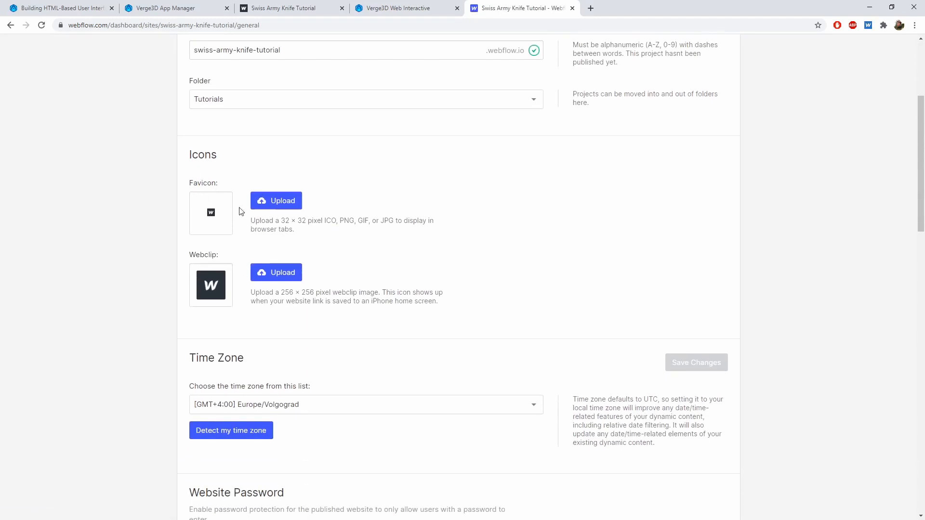
pyautogui.click(276, 200)
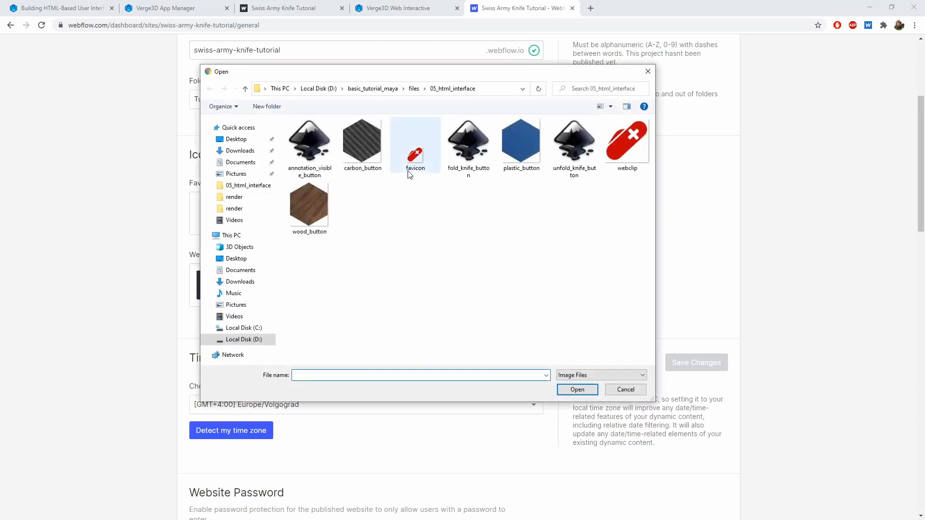
pyautogui.click(415, 142)
pyautogui.click(577, 390)
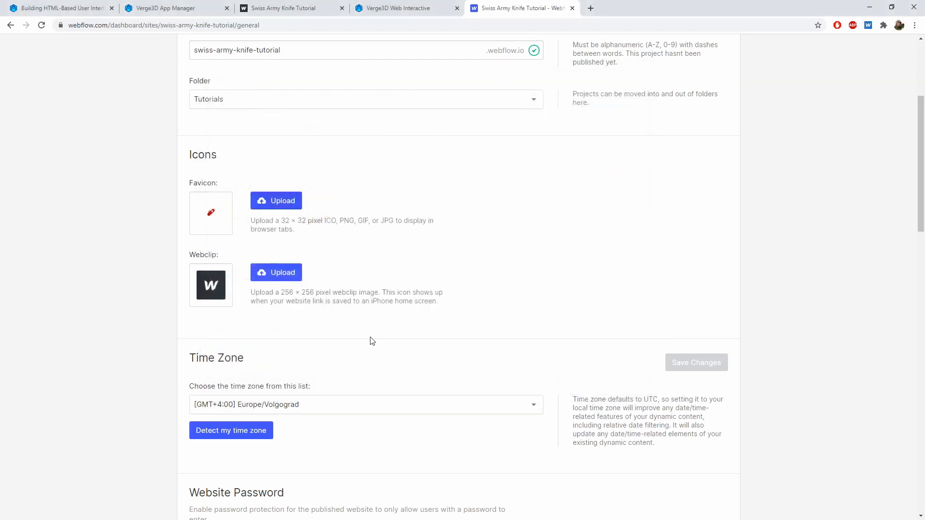
# Upload the webclip image from the 05_html_interface folder as the site's webclip icon
pyautogui.click(283, 278)
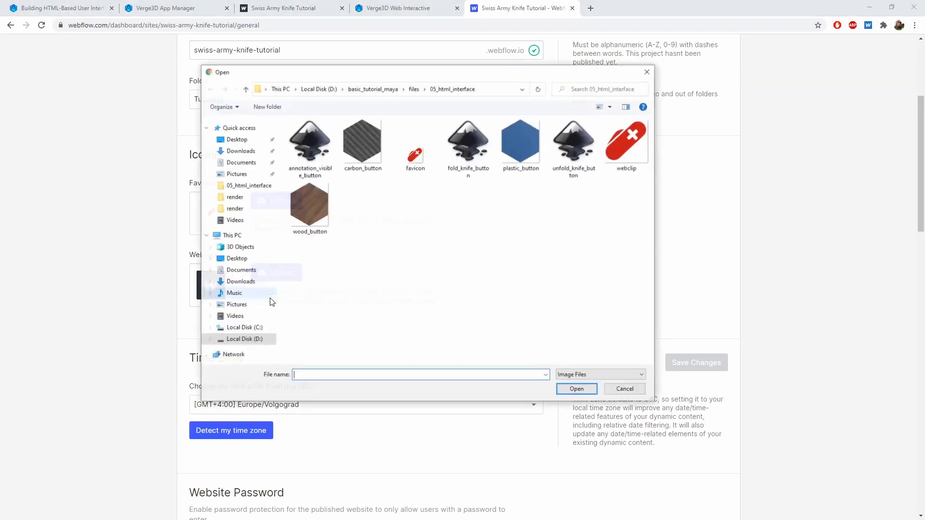
pyautogui.click(625, 173)
pyautogui.click(577, 390)
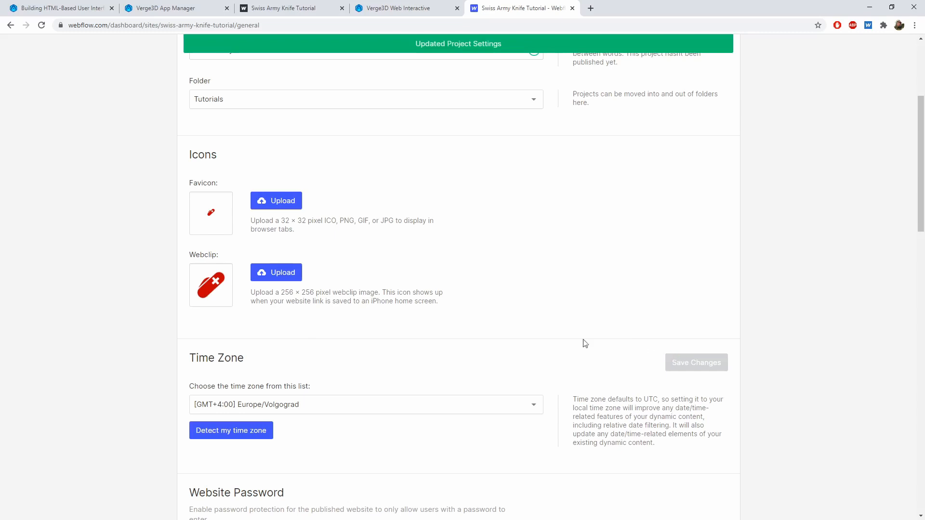
# Return to the Designer and export the project's code as a ZIP archive
pyautogui.scroll(4, 563, 338)
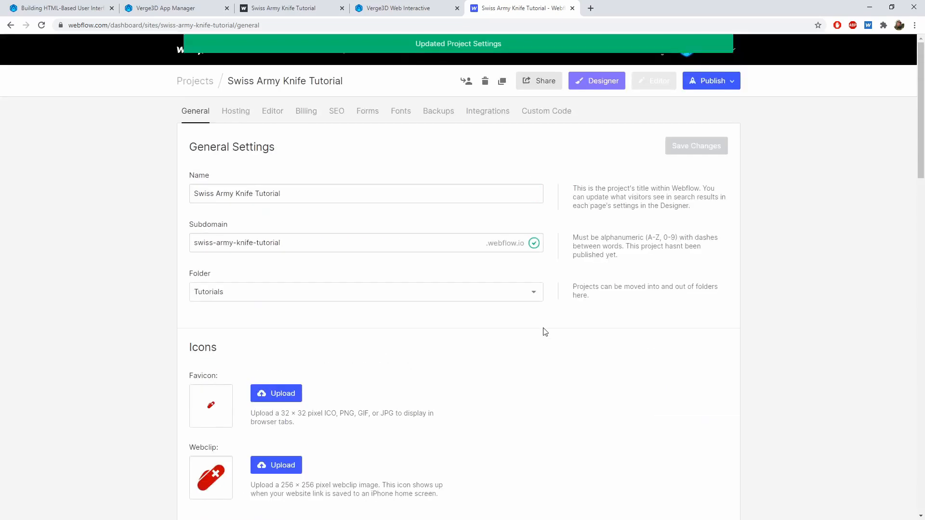
pyautogui.click(600, 82)
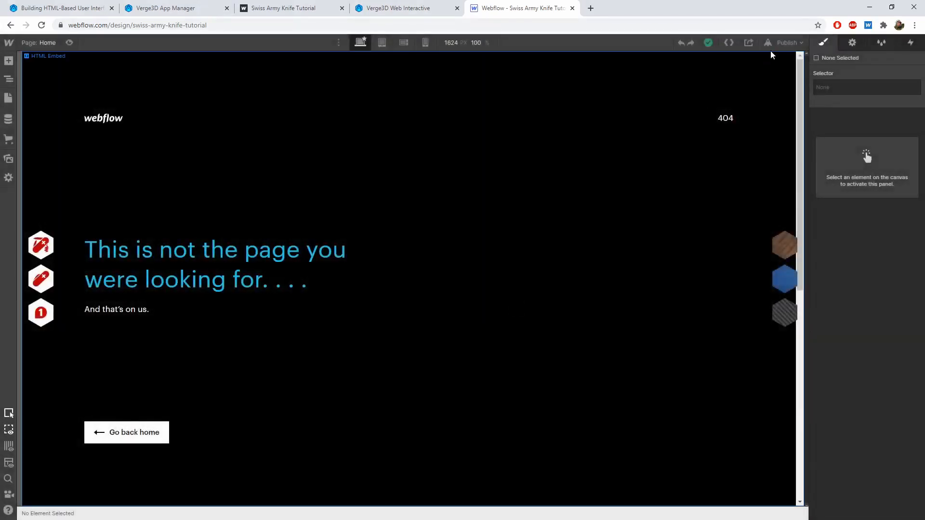
pyautogui.click(728, 43)
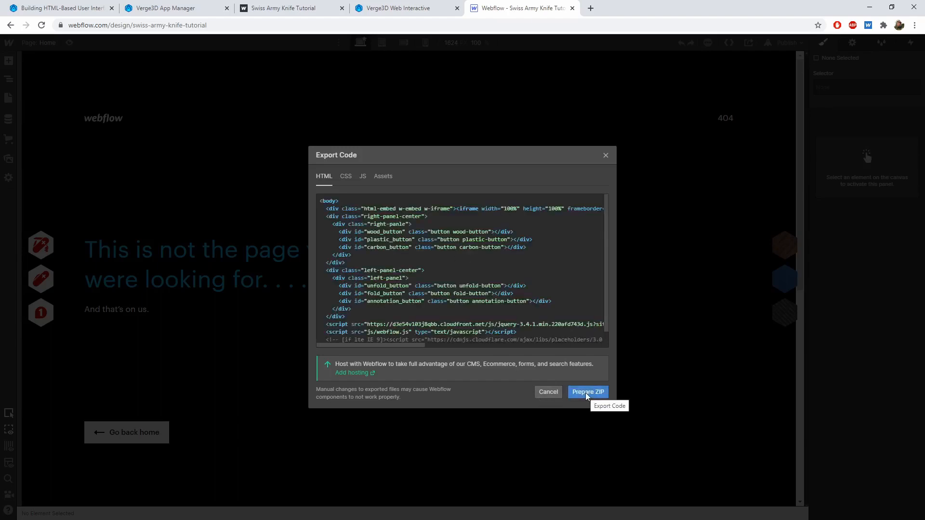
pyautogui.click(586, 393)
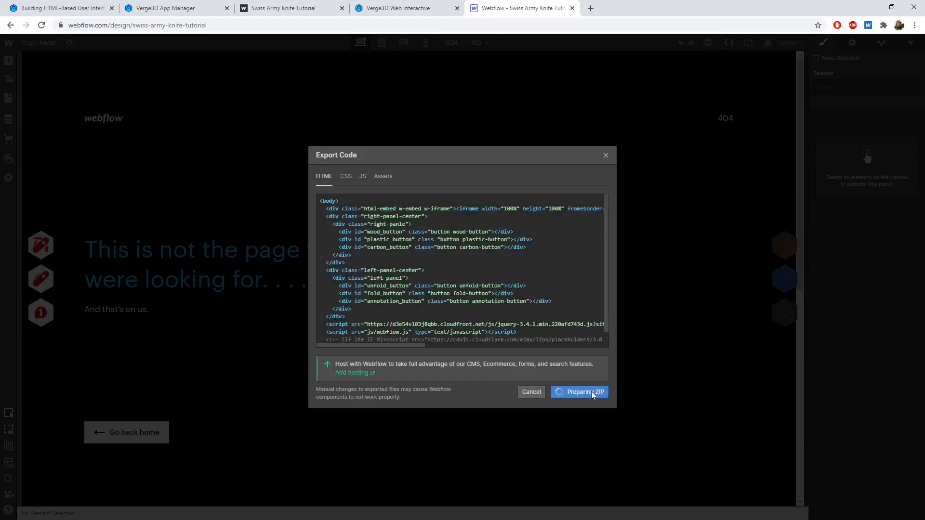
pyautogui.click(591, 391)
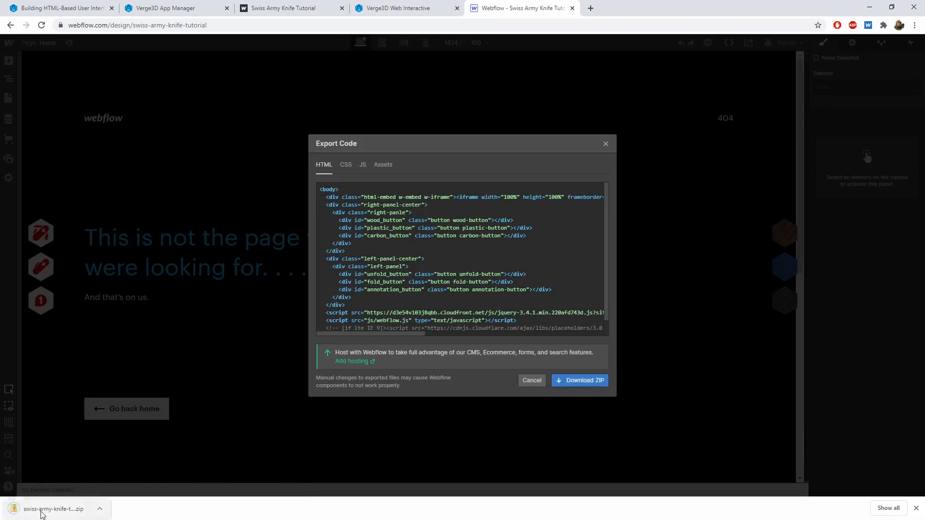
# Copy the new archive's css, images and js folders and index file into the swiss_army_knife app folder, replacing the existing files
pyautogui.click(49, 510)
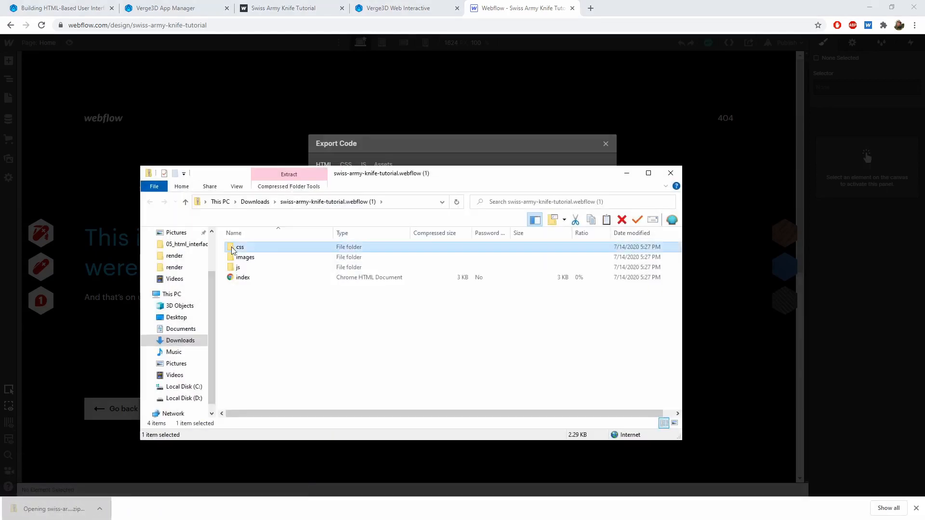
pyautogui.hotkey('ctrl', 'a')
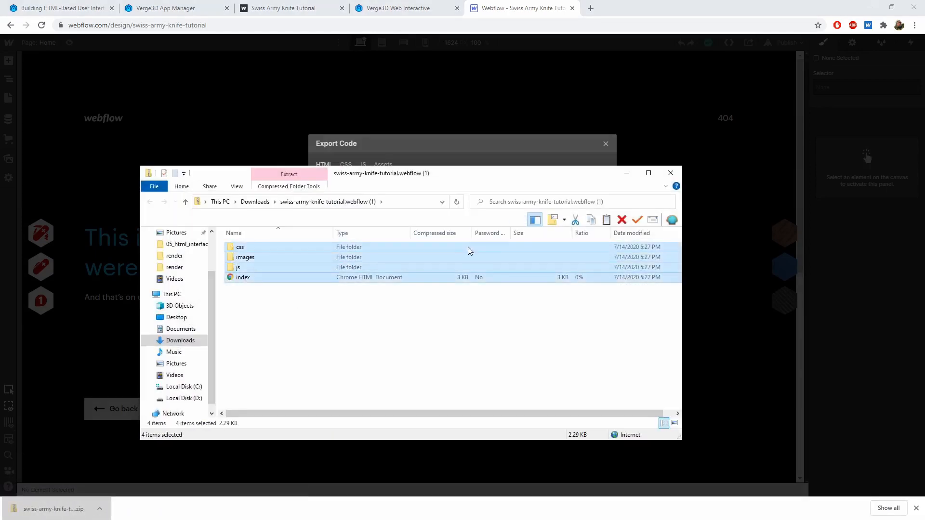
pyautogui.hotkey('alt', 'Tab')
pyautogui.click(607, 246)
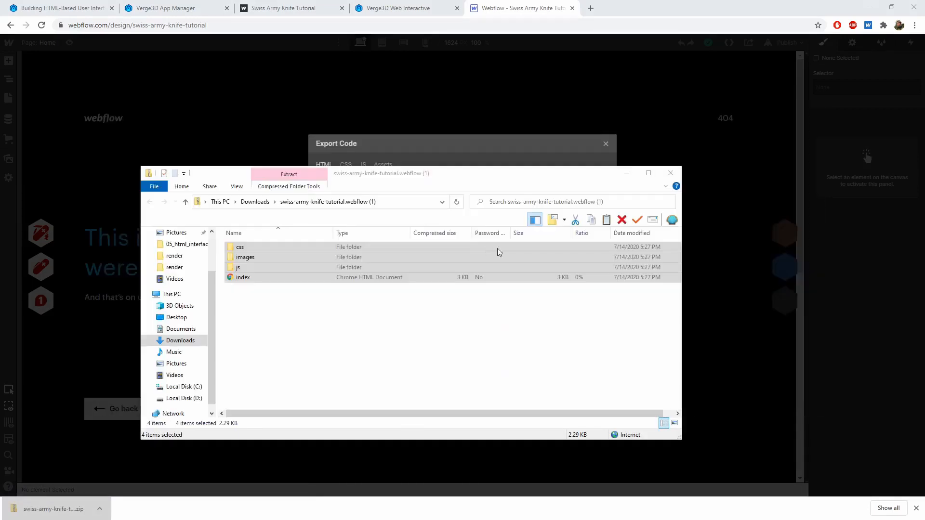
pyautogui.hotkey('ctrl', 'v')
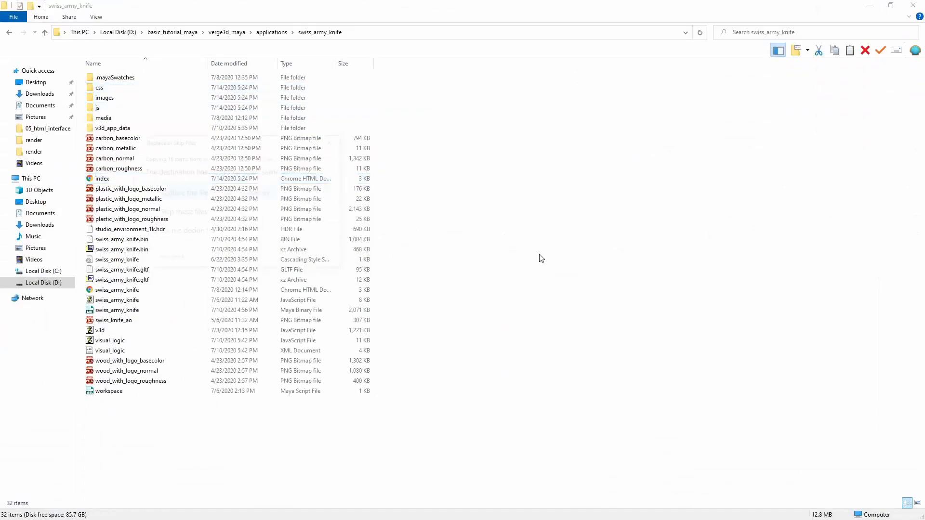
pyautogui.click(220, 186)
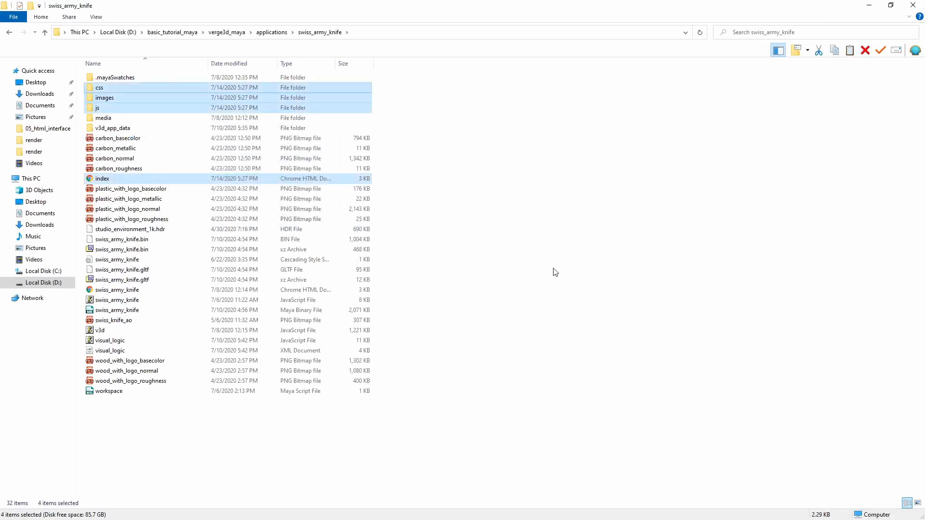
# Go back to the browser tab running the Swiss Army Knife app's index.html and reload it to review the updated interface
pyautogui.hotkey('alt', 'Tab')
pyautogui.hotkey('alt', 'Tab')
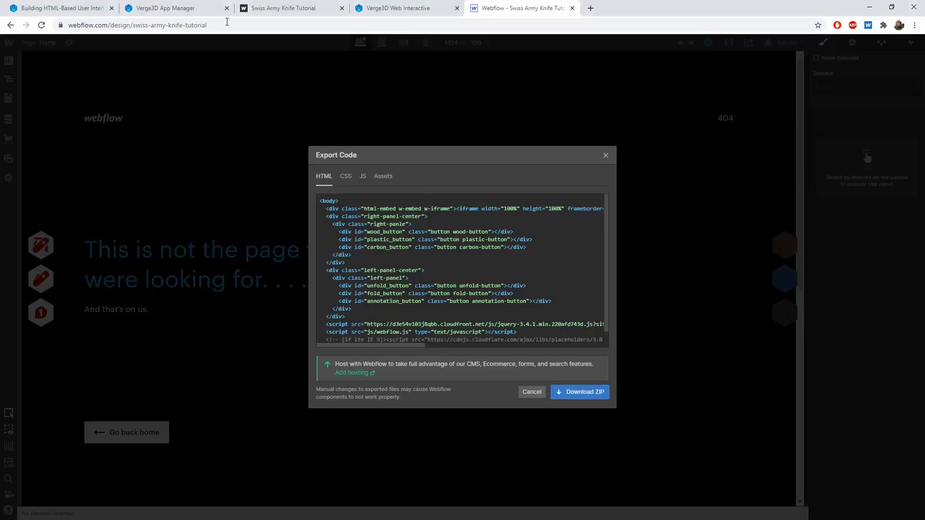
pyautogui.click(202, 7)
pyautogui.click(306, 5)
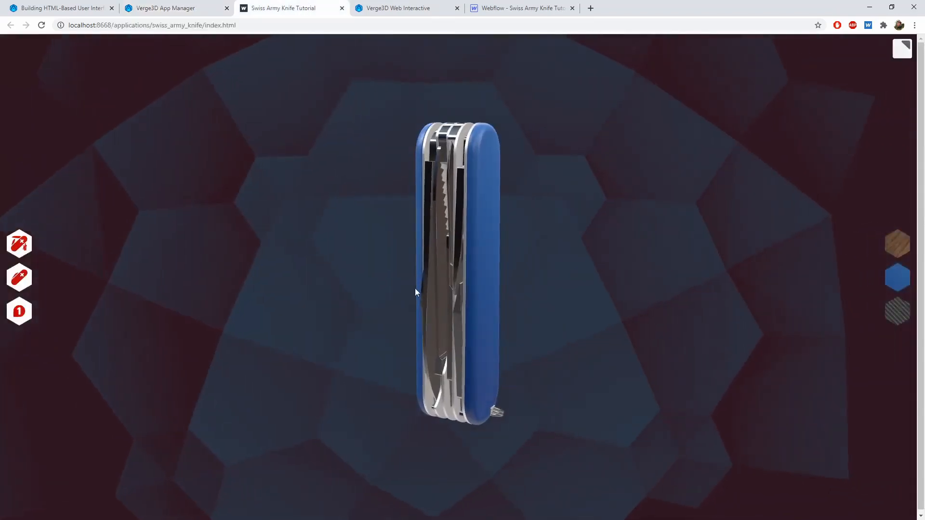
pyautogui.press('F5')
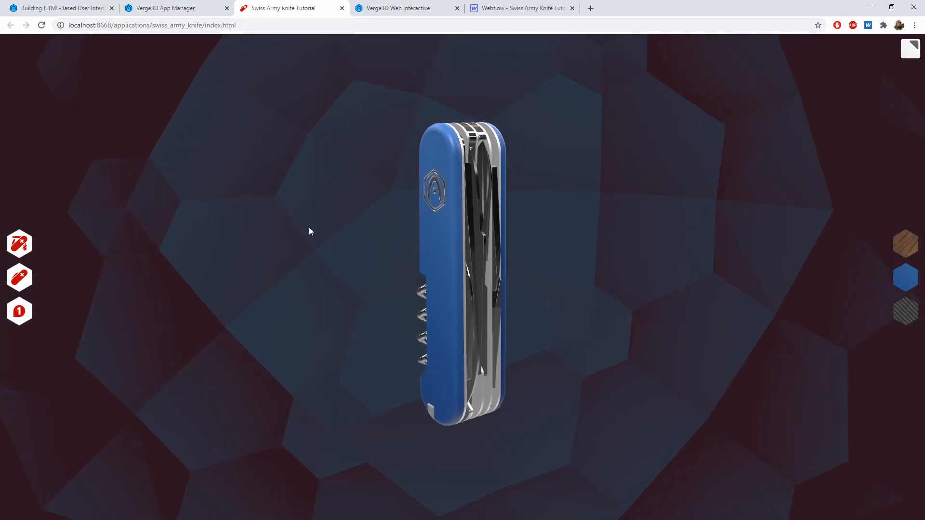
pyautogui.press('F5')
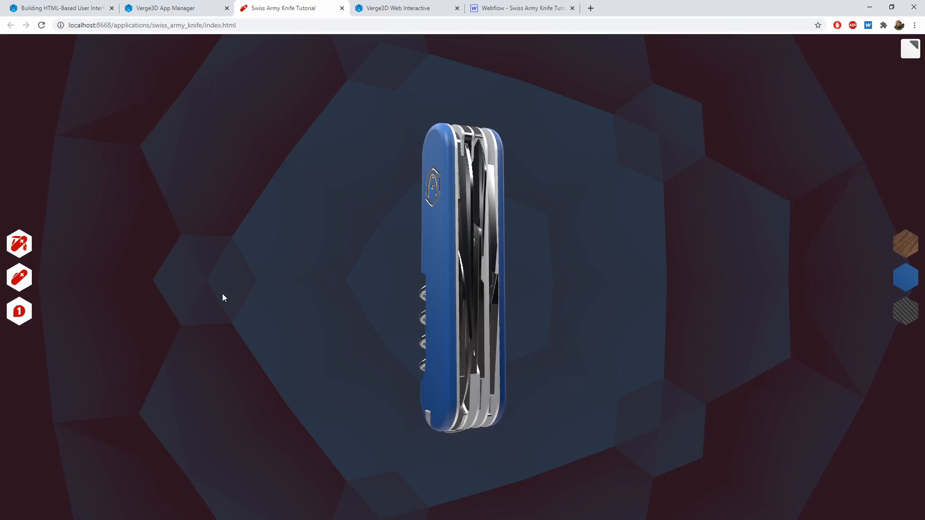
pyautogui.press('F5')
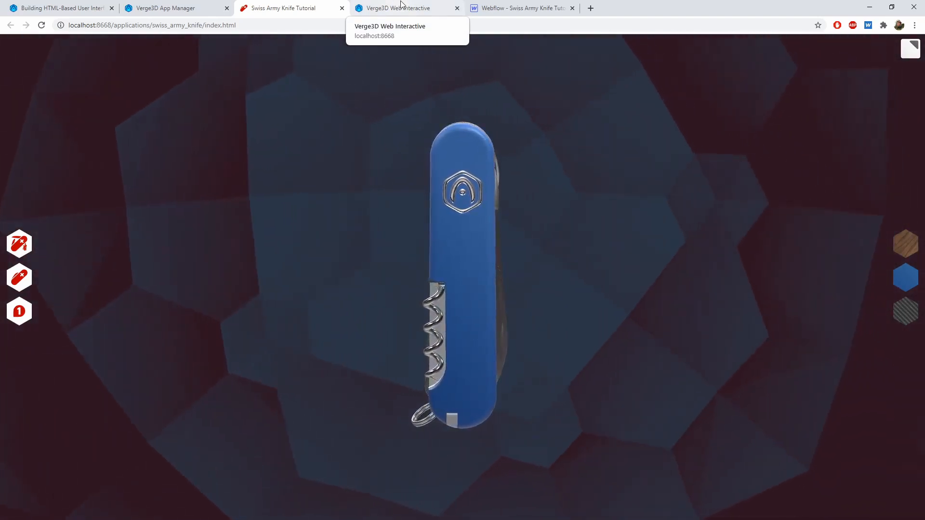
# Switch back to the Webflow Designer, close the code export dialog and set the right-panel-center div's display to none
pyautogui.click(507, 5)
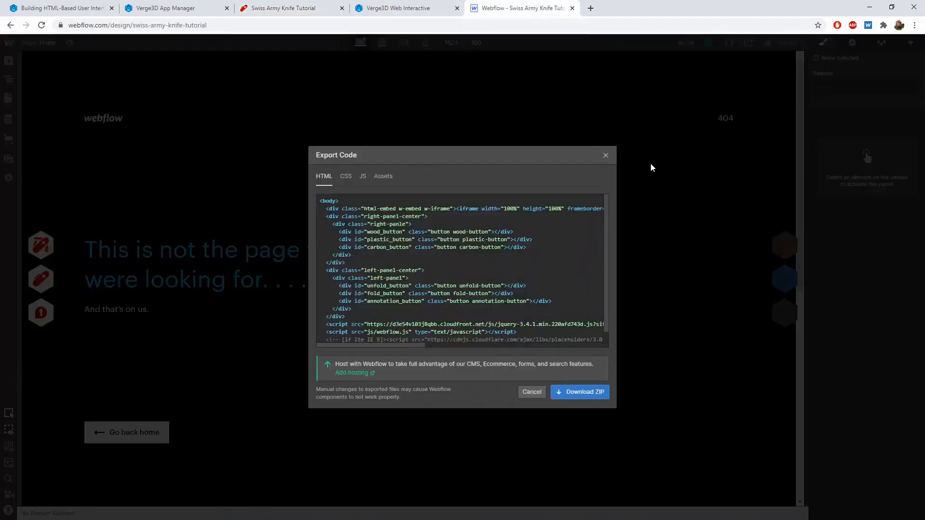
pyautogui.click(606, 155)
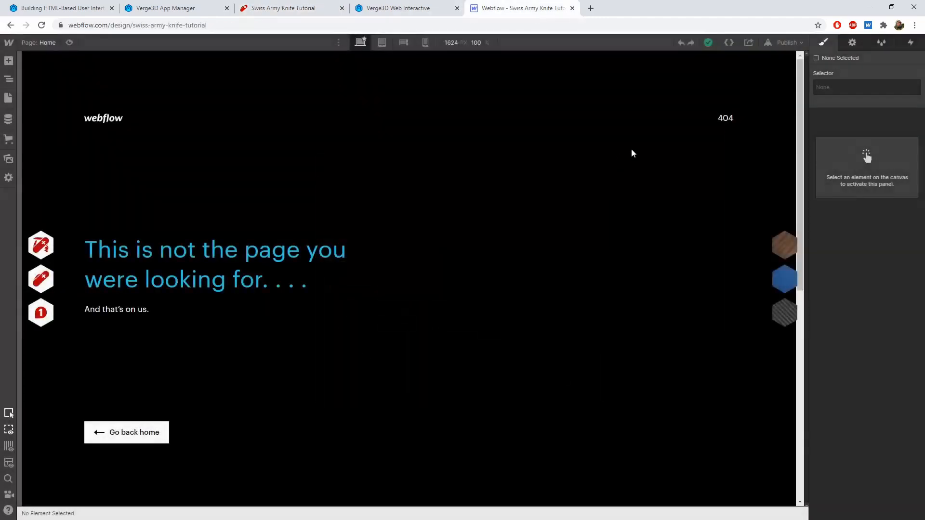
pyautogui.click(11, 81)
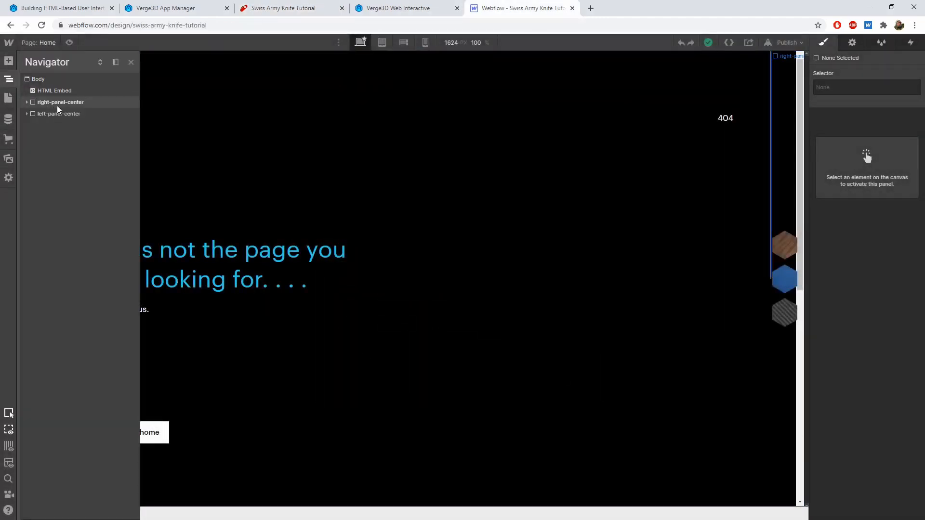
pyautogui.click(42, 102)
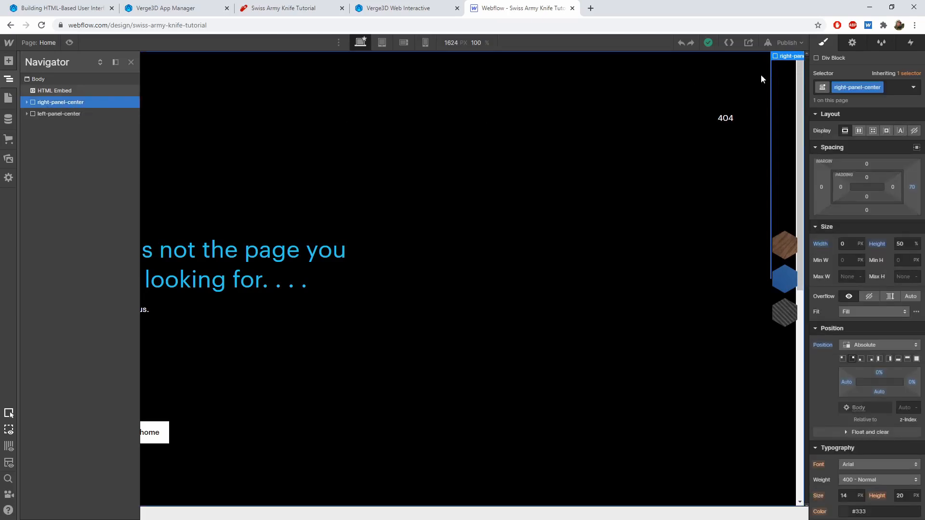
pyautogui.click(914, 130)
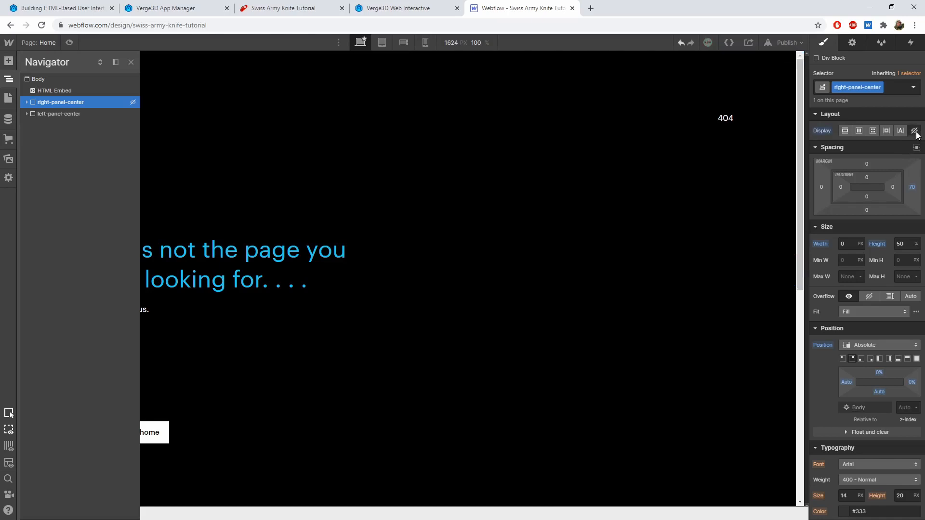
# Give the right-panel-center div block the ID right_panel
pyautogui.click(852, 42)
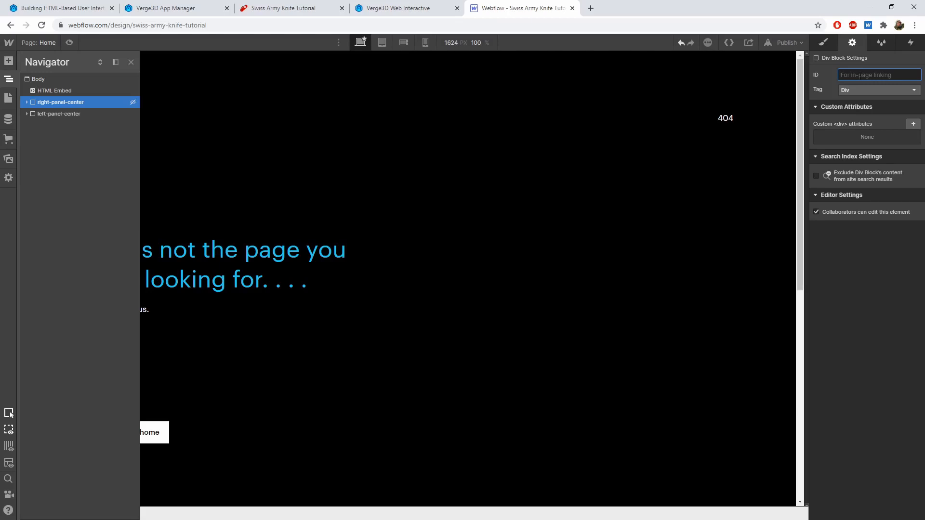
pyautogui.write('rigt_panel')
pyautogui.click(852, 75)
pyautogui.write('h')
# Give the left-panel-center div block the ID left_panel and set its display to none
pyautogui.click(85, 114)
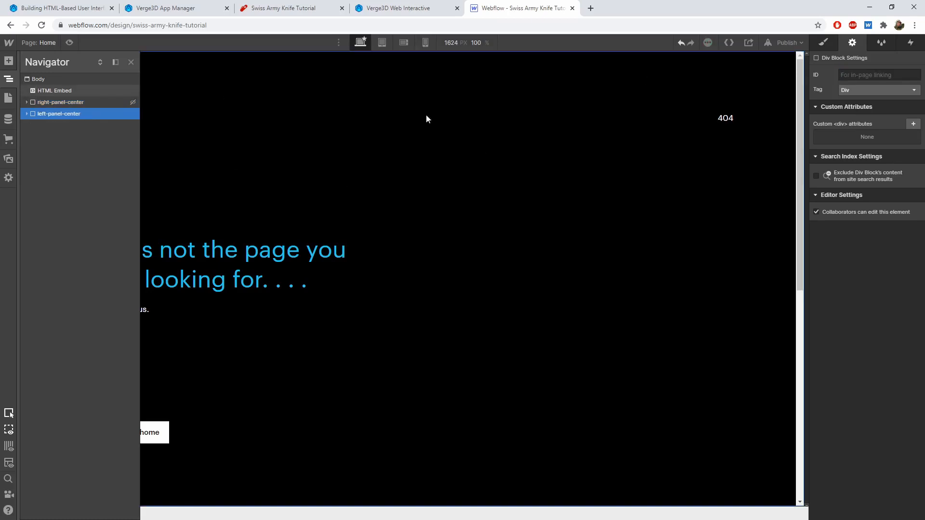
pyautogui.click(876, 75)
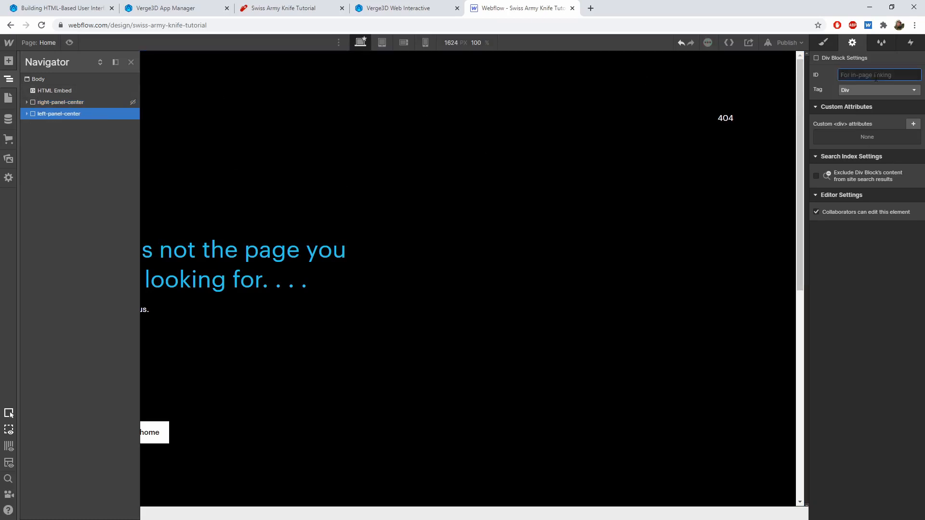
pyautogui.write('left_panel')
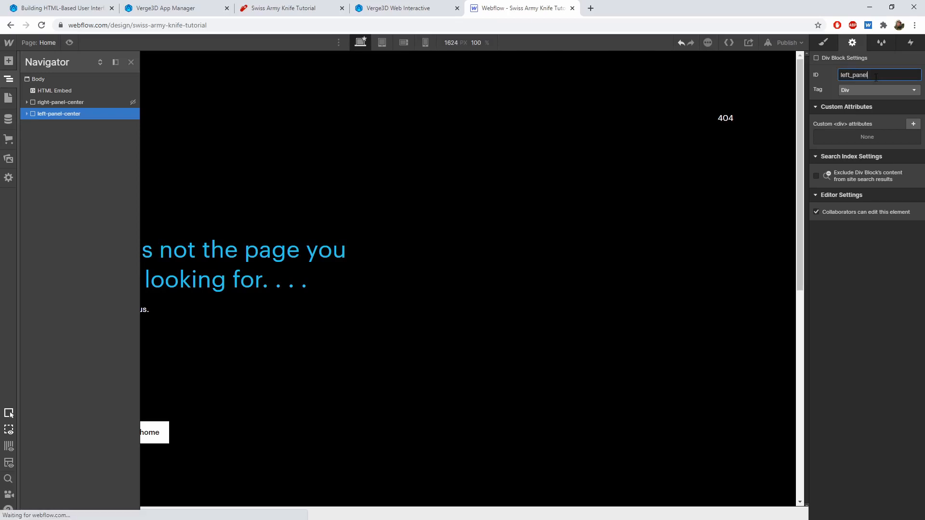
pyautogui.click(824, 43)
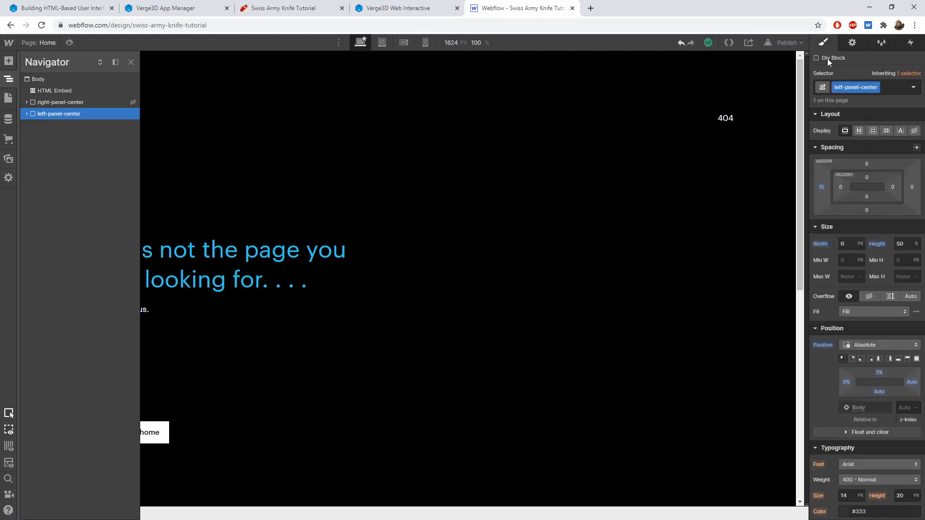
pyautogui.click(915, 132)
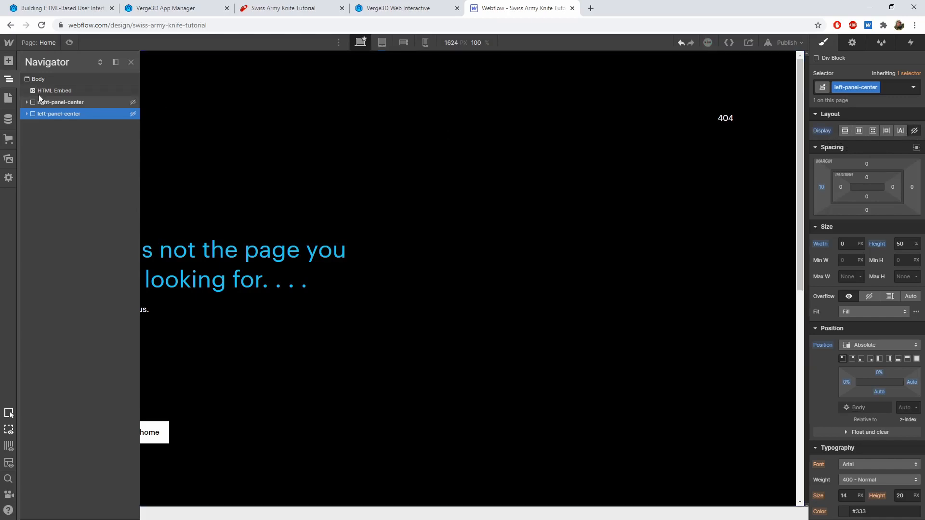
pyautogui.click(8, 78)
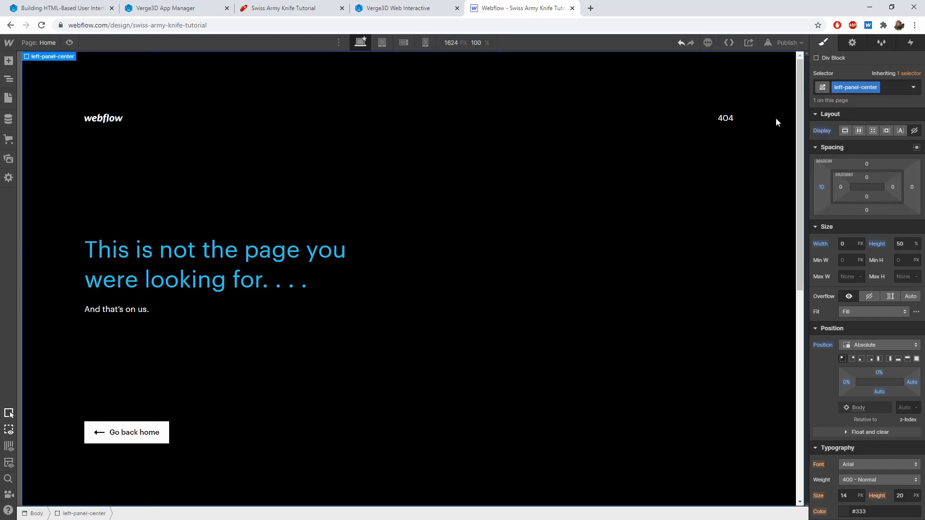
# Export the updated project code and download it as a ZIP archive
pyautogui.click(728, 42)
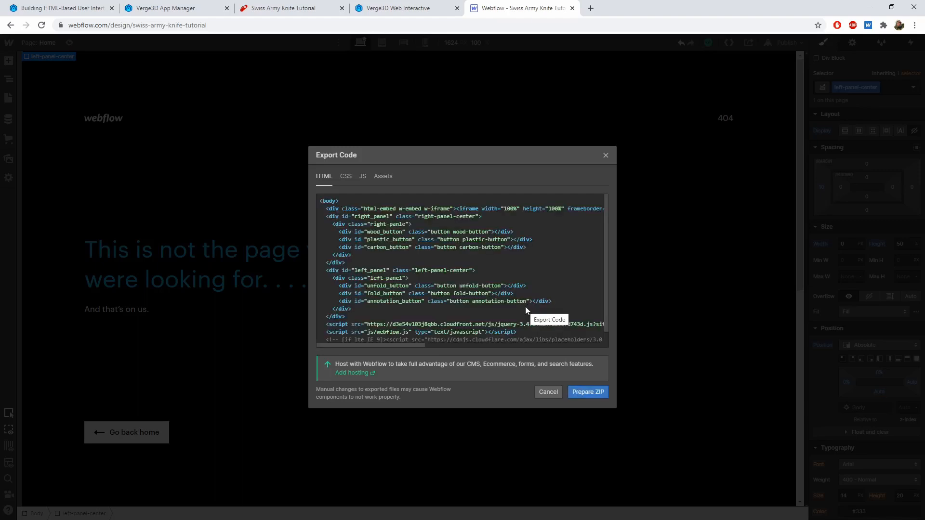
pyautogui.click(589, 392)
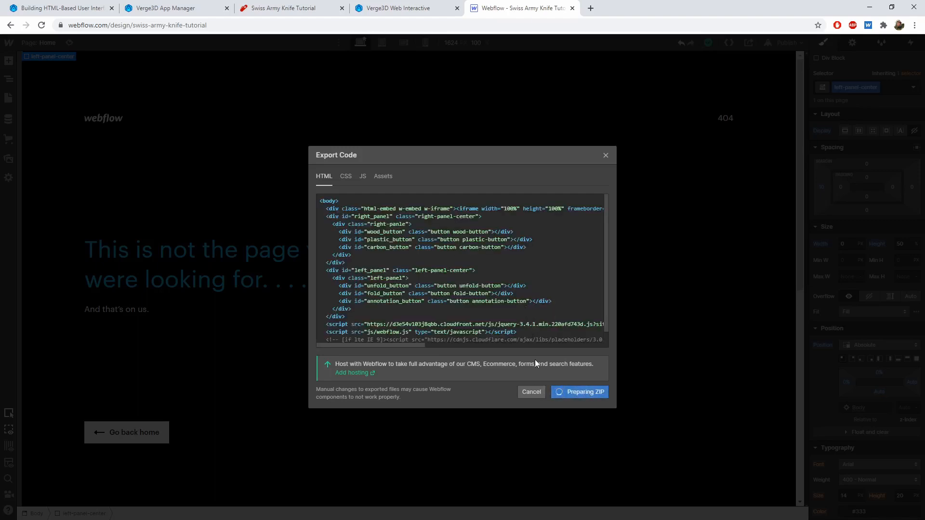
pyautogui.click(594, 395)
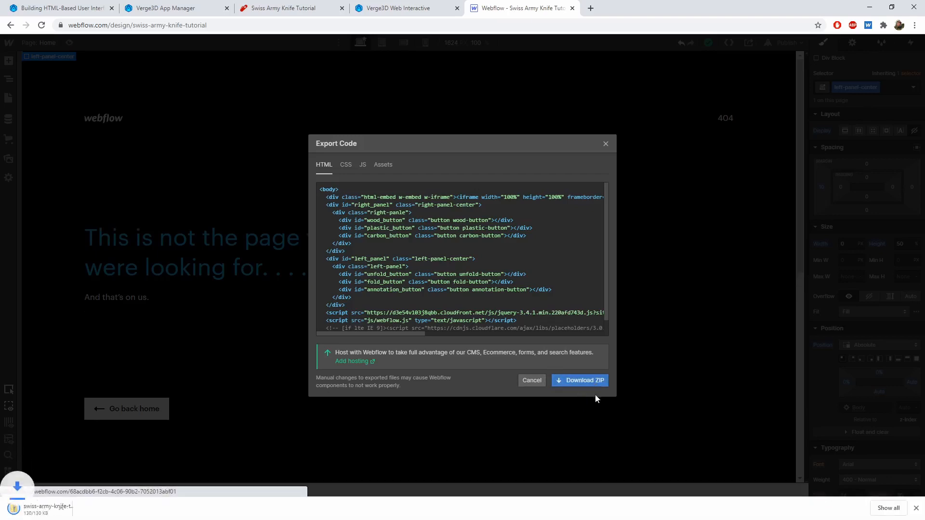
# Copy the css, images and js folders and index file from the new archive into the swiss_army_knife app folder, replacing the existing files
pyautogui.click(61, 509)
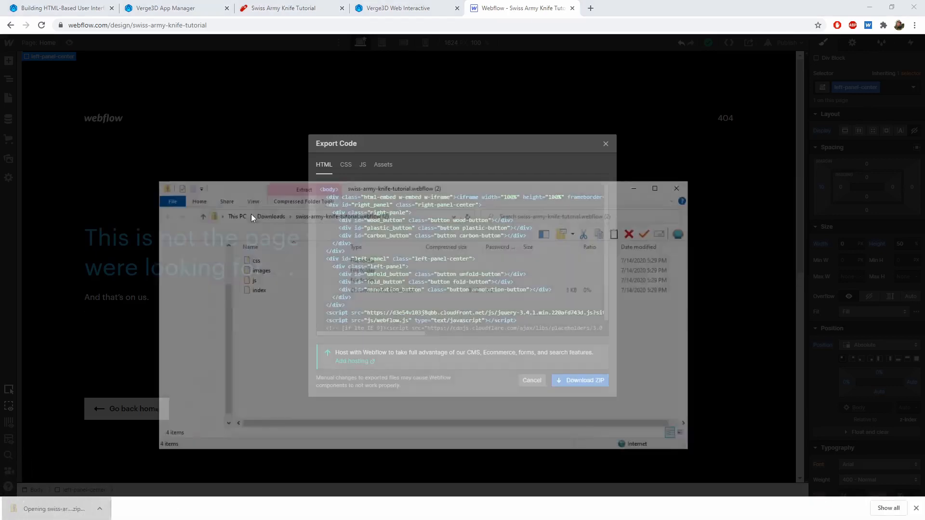
pyautogui.moveTo(260, 253); pyautogui.dragTo(397, 355)
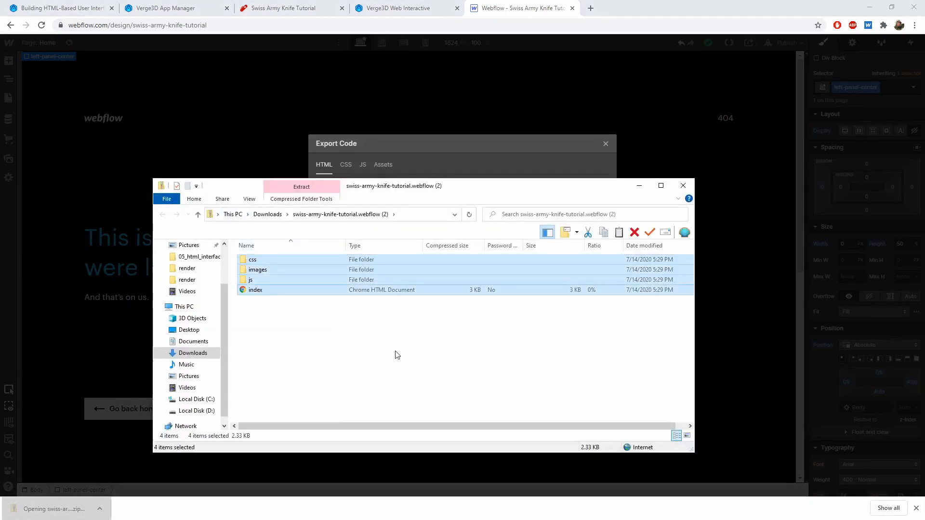
pyautogui.click(683, 186)
pyautogui.hotkey('alt', 'Tab')
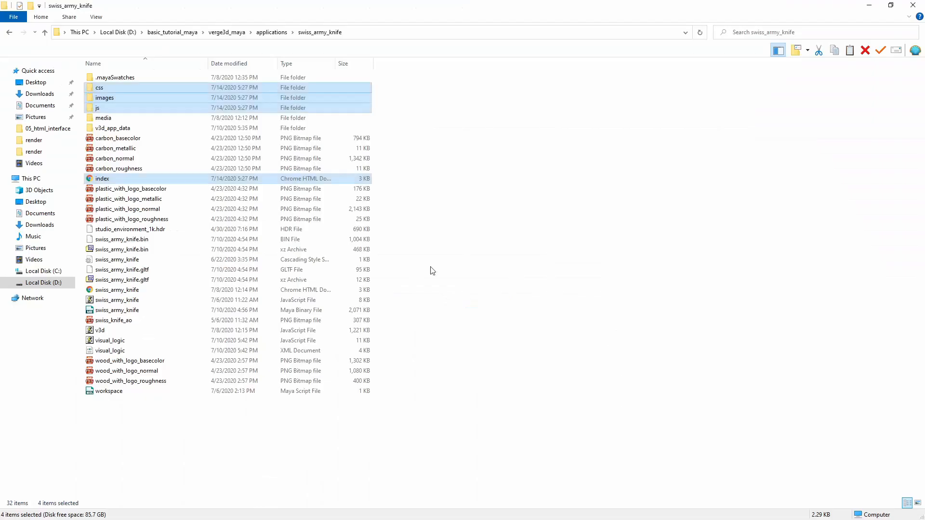
pyautogui.click(554, 272)
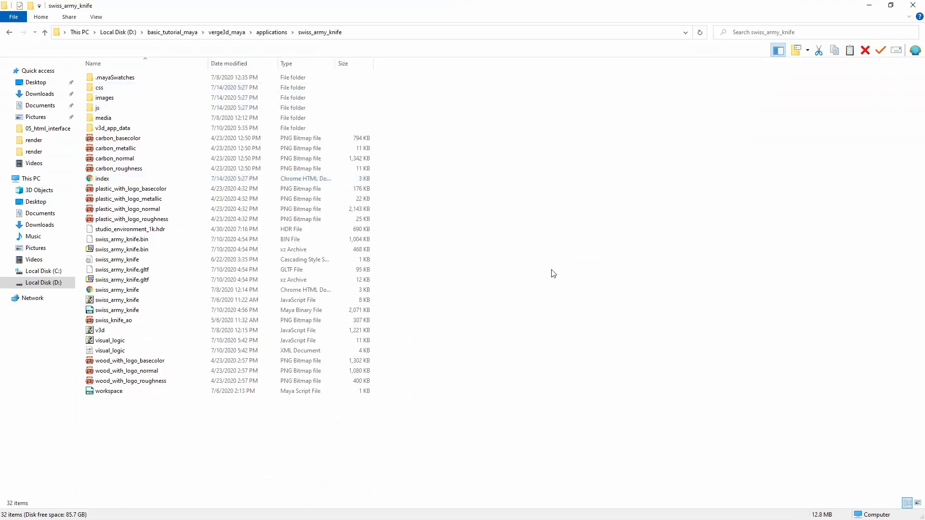
pyautogui.hotkey('ctrl', 'v')
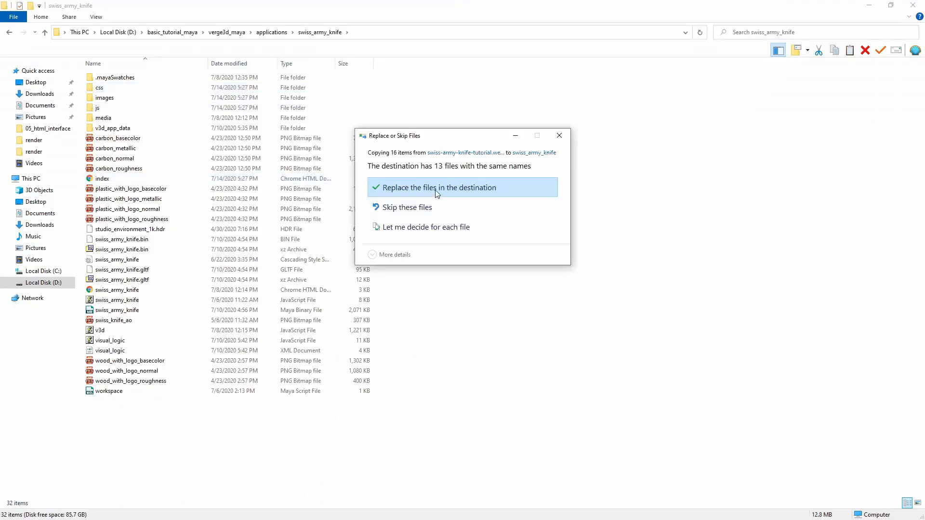
pyautogui.click(435, 190)
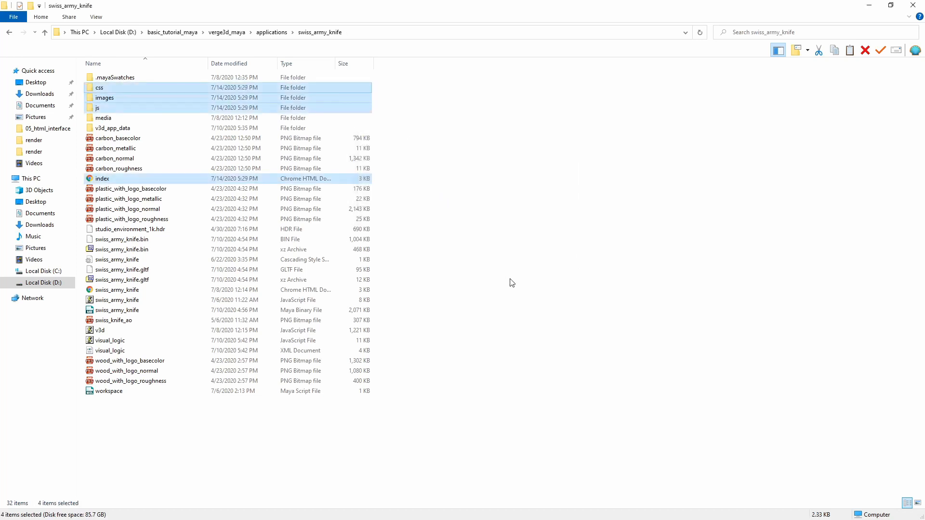
# Return to the browser tab with the Swiss Army Knife app's index.html and reload it to check that both button panels are hidden
pyautogui.hotkey('alt', 'Tab')
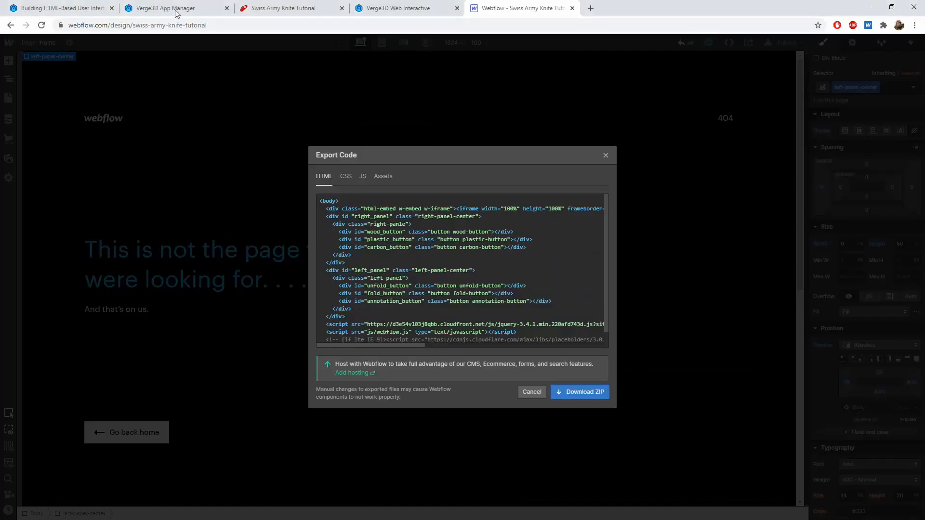
pyautogui.click(164, 8)
pyautogui.click(284, 8)
pyautogui.press('F5')
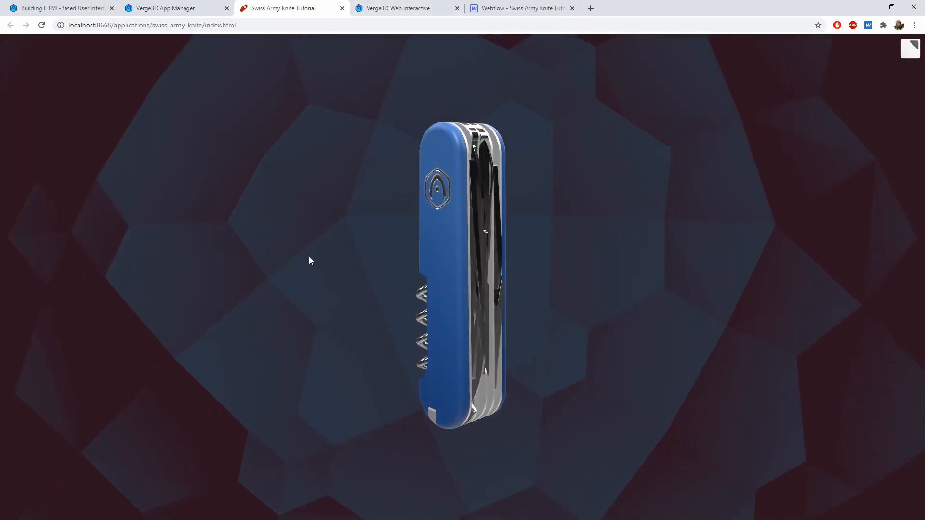
# Open the Swiss Army Knife app's Puzzles editor from the Verge3D App Manager and find free workspace below the autorotate puzzles
pyautogui.click(155, 4)
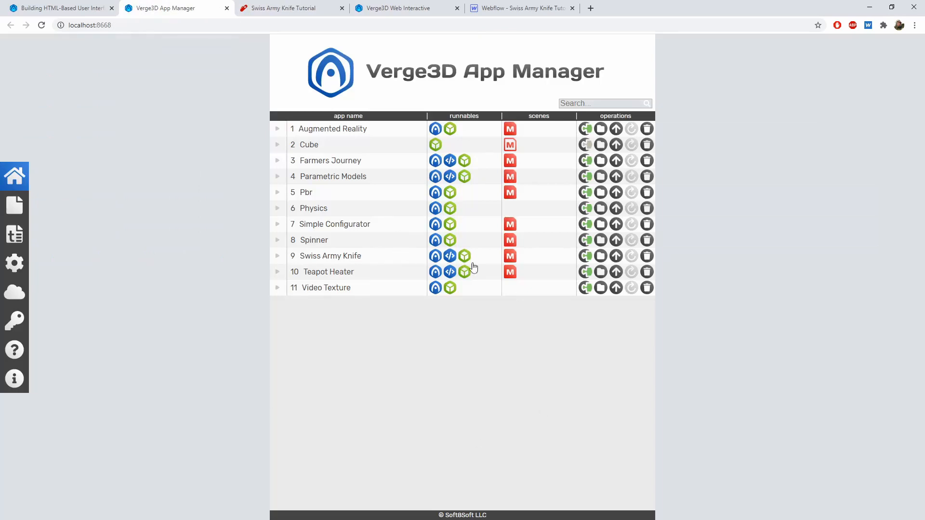
pyautogui.click(584, 256)
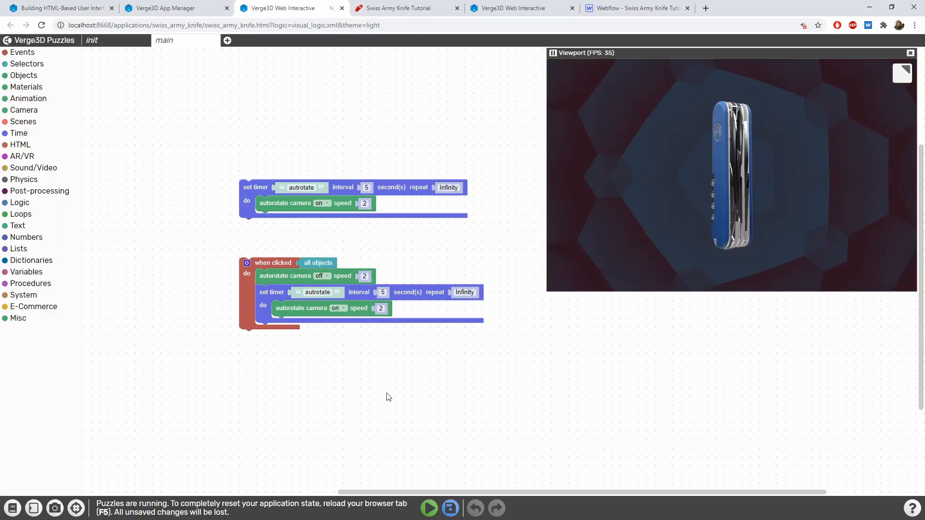
pyautogui.moveTo(388, 397); pyautogui.dragTo(320, 281)
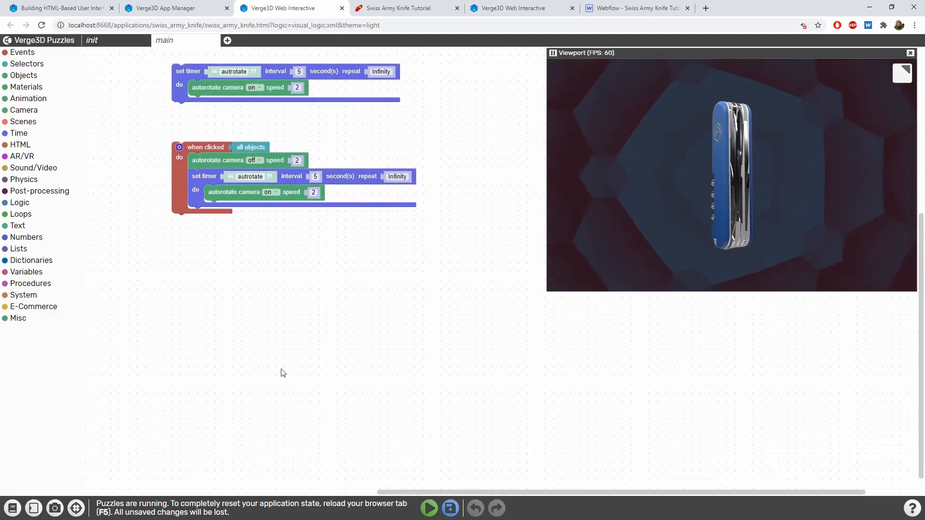
pyautogui.moveTo(322, 361); pyautogui.dragTo(313, 365)
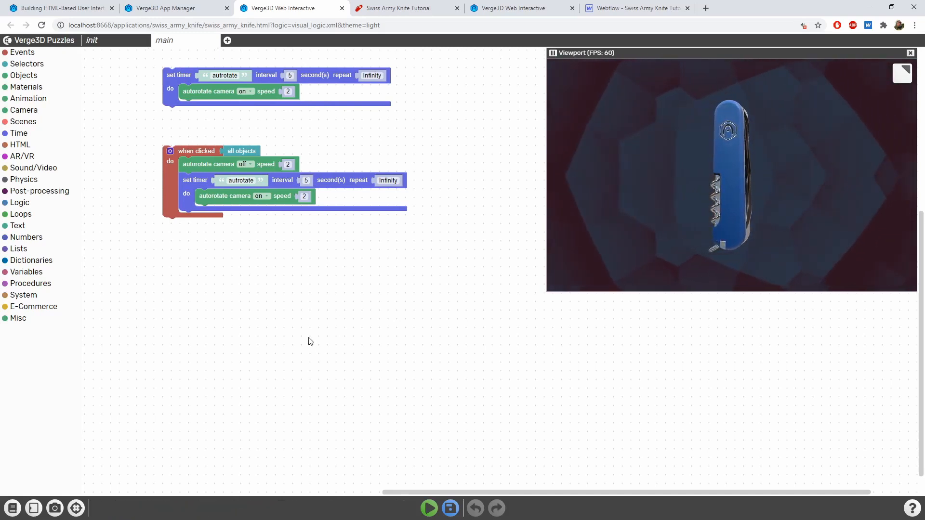
# Add an HTML set style puzzle below the when clicked puzzle and choose display as its style property
pyautogui.click(41, 146)
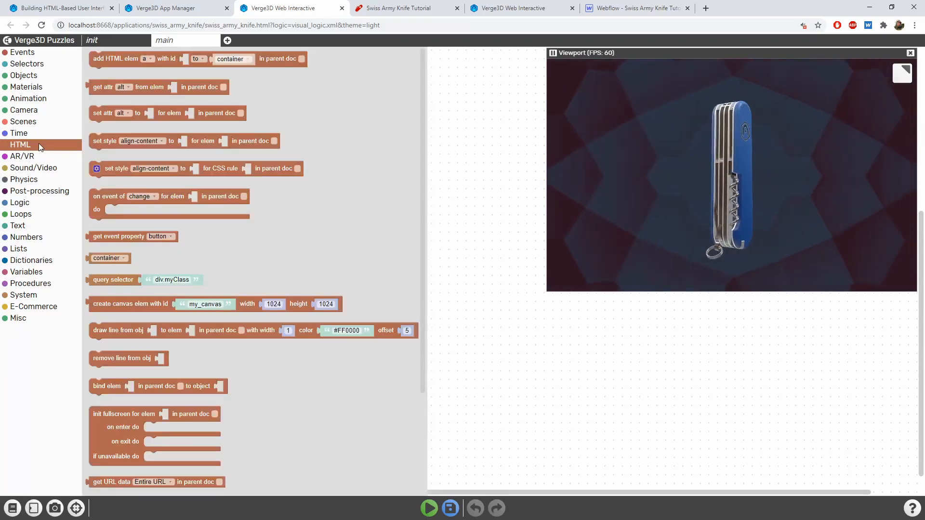
pyautogui.click(101, 140)
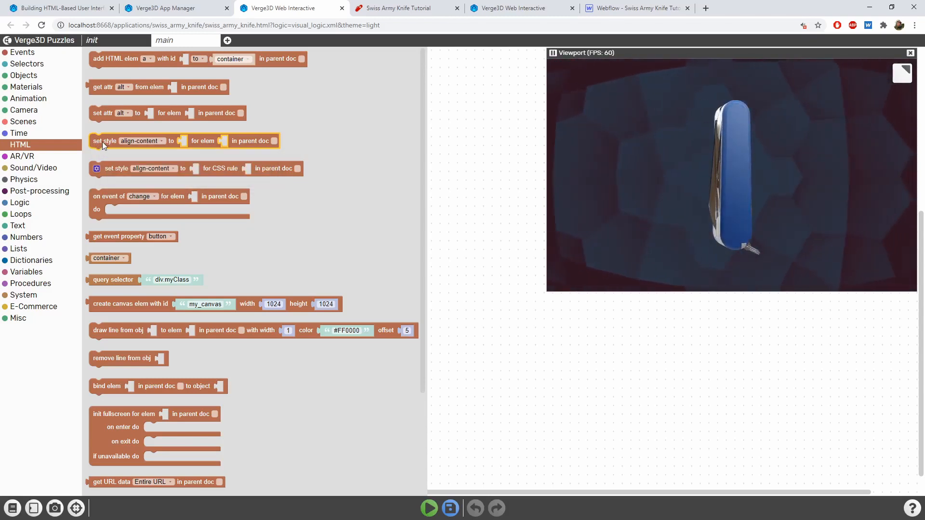
pyautogui.moveTo(100, 140); pyautogui.dragTo(289, 239)
pyautogui.scroll(1, 294, 241)
pyautogui.click(327, 269)
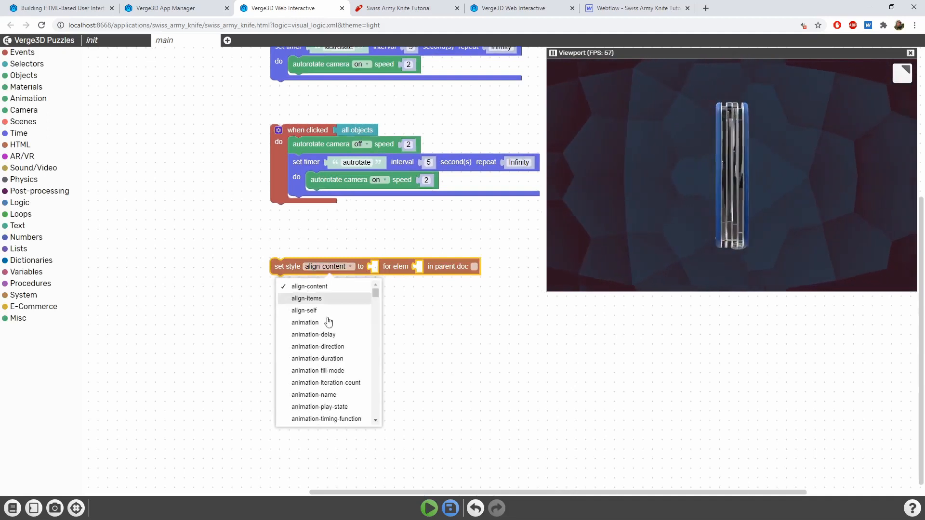
pyautogui.scroll(-5, 326, 337)
pyautogui.scroll(-6, 326, 362)
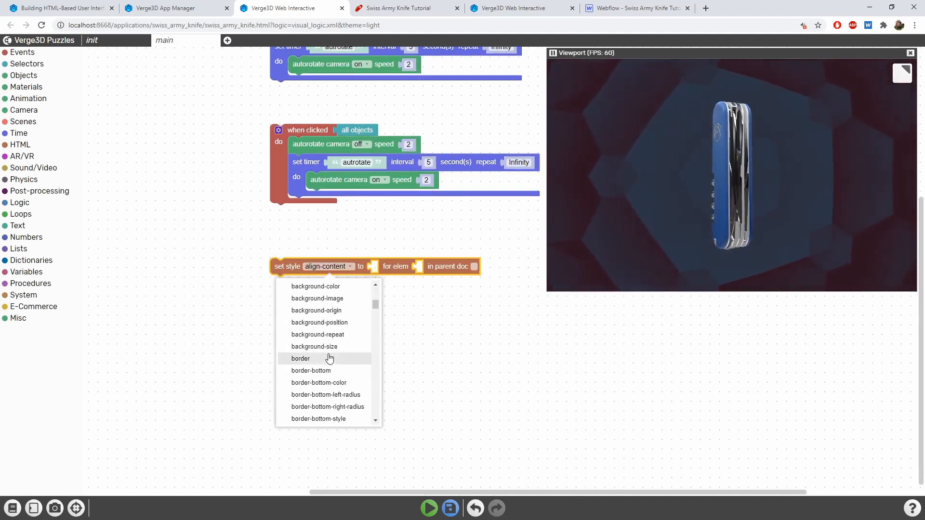
pyautogui.scroll(-8, 331, 361)
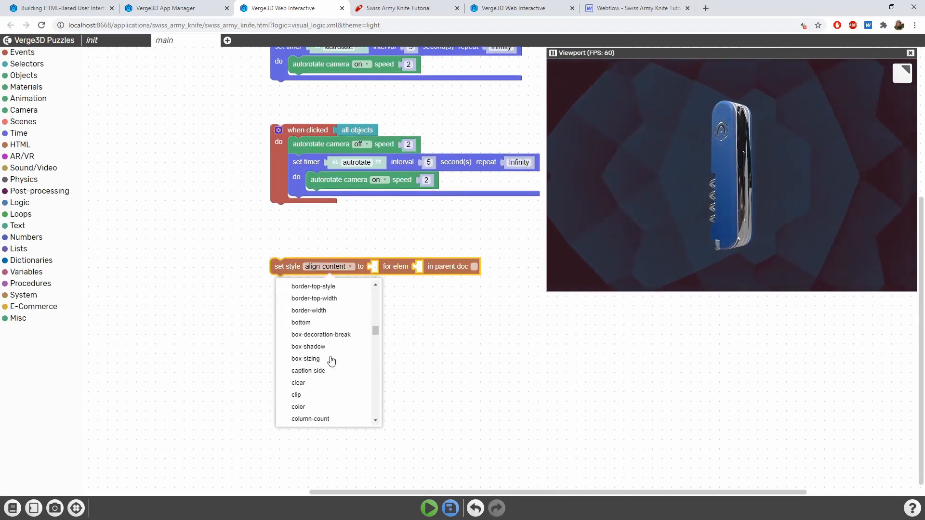
pyautogui.scroll(-3, 331, 359)
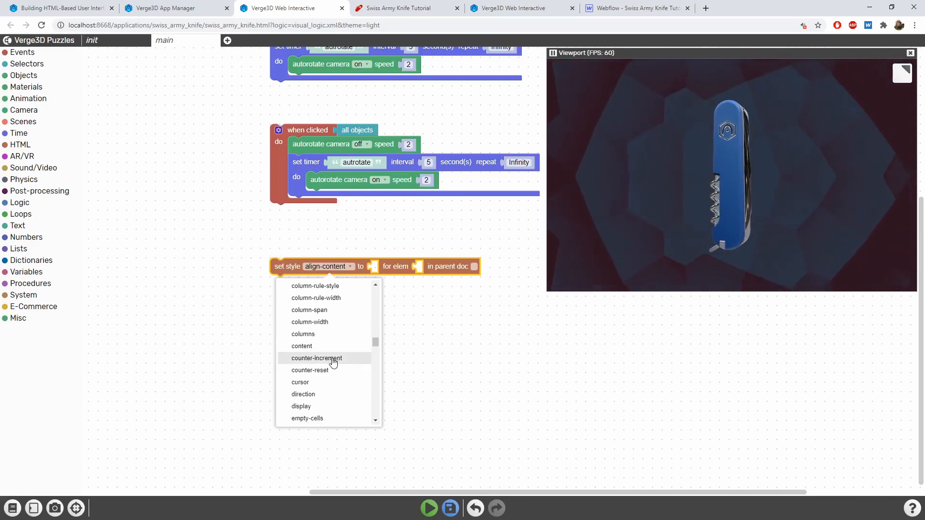
pyautogui.click(320, 358)
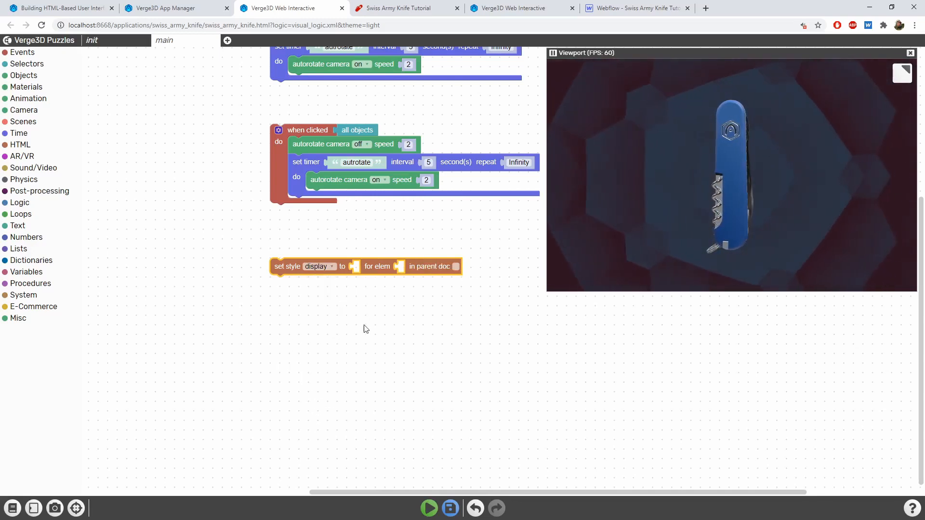
# Attach a text puzzle to the value slot of the set style puzzle and set its text to "block"
pyautogui.click(17, 225)
pyautogui.click(101, 62)
pyautogui.moveTo(100, 66); pyautogui.dragTo(364, 273)
pyautogui.click(378, 267)
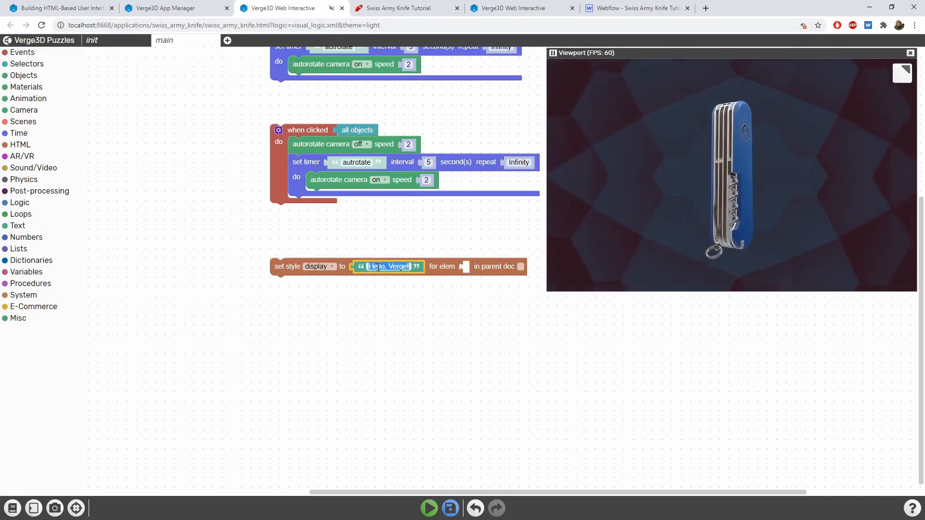
pyautogui.write('block')
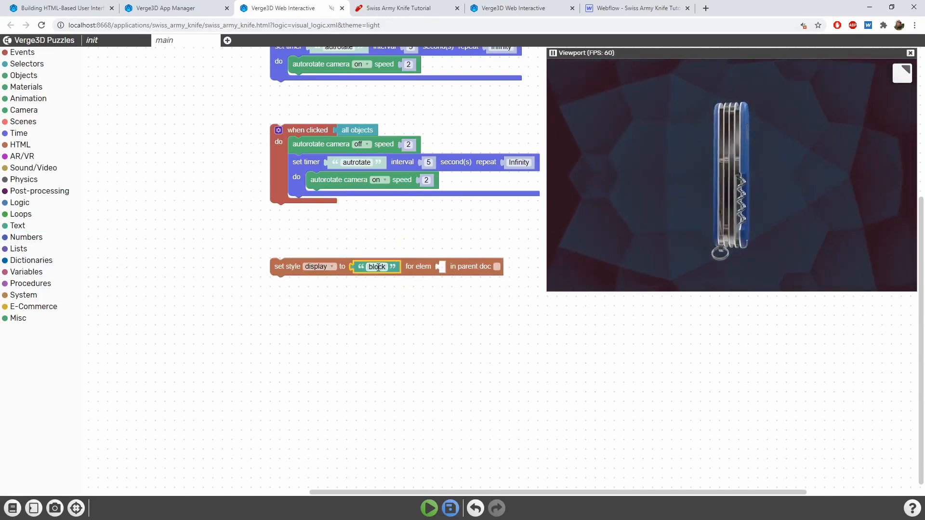
# Duplicate the "block" text puzzle into the set style puzzle's element slot, change it to "left_panel", and enable the in parent doc option
pyautogui.moveTo(389, 242); pyautogui.dragTo(264, 247)
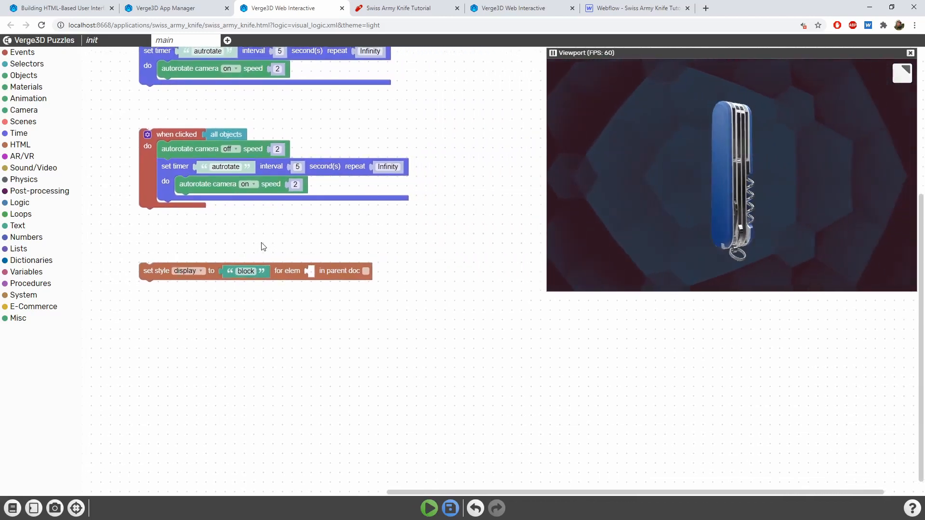
pyautogui.click(231, 269)
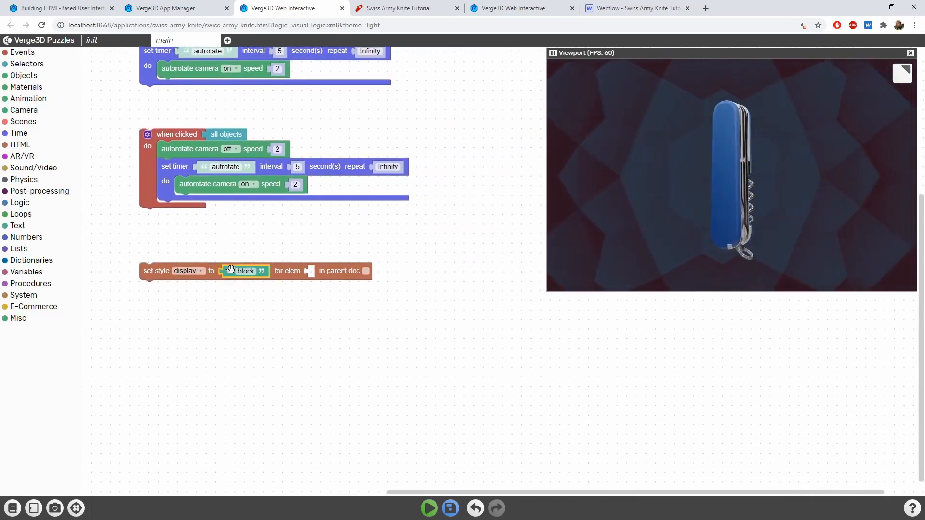
pyautogui.hotkey('ctrl', 'c')
pyautogui.hotkey('ctrl', 'v')
pyautogui.moveTo(498, 270); pyautogui.dragTo(342, 268)
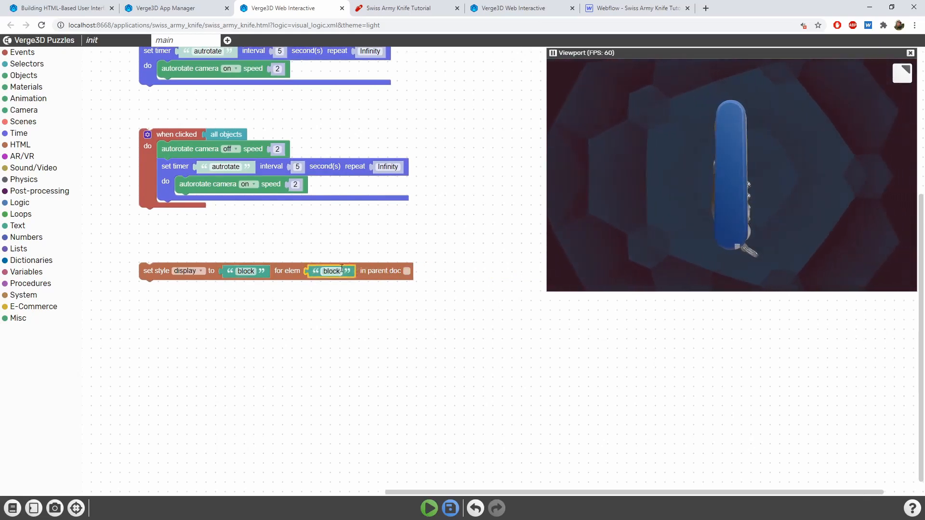
pyautogui.click(339, 264)
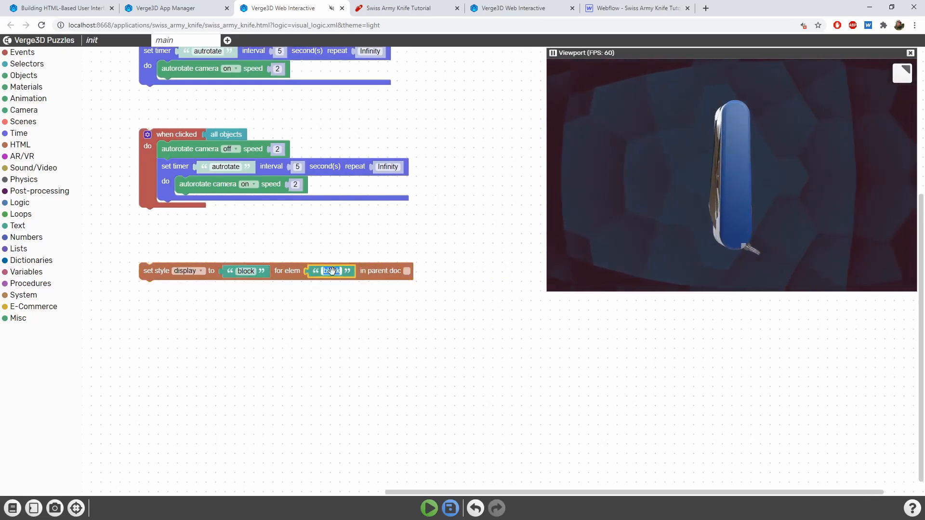
pyautogui.write('left_panel')
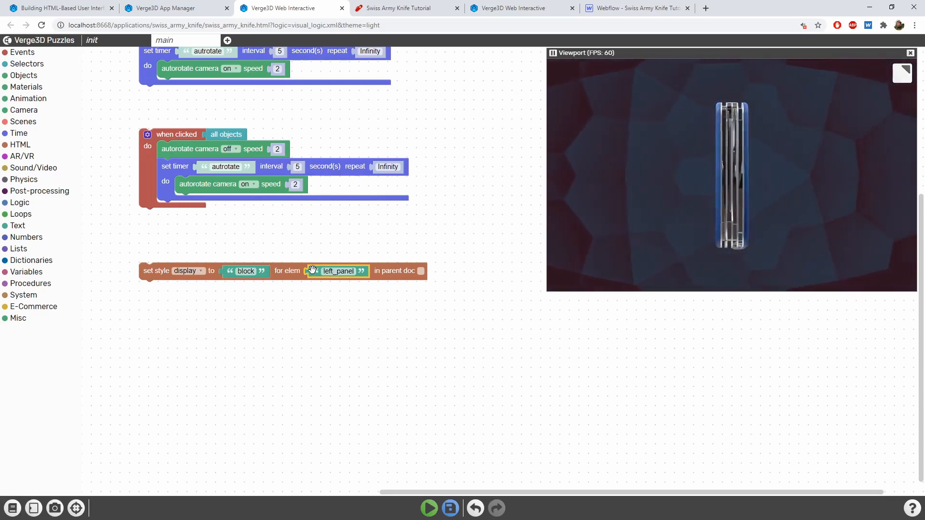
pyautogui.click(421, 271)
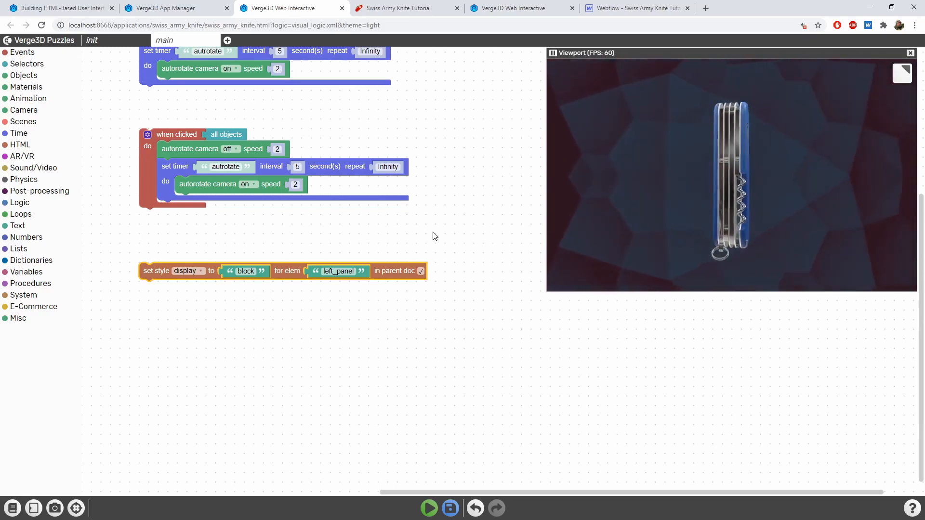
# Save the puzzles and reload the Swiss Army Knife app's index.html page to check the left button panel
pyautogui.click(451, 508)
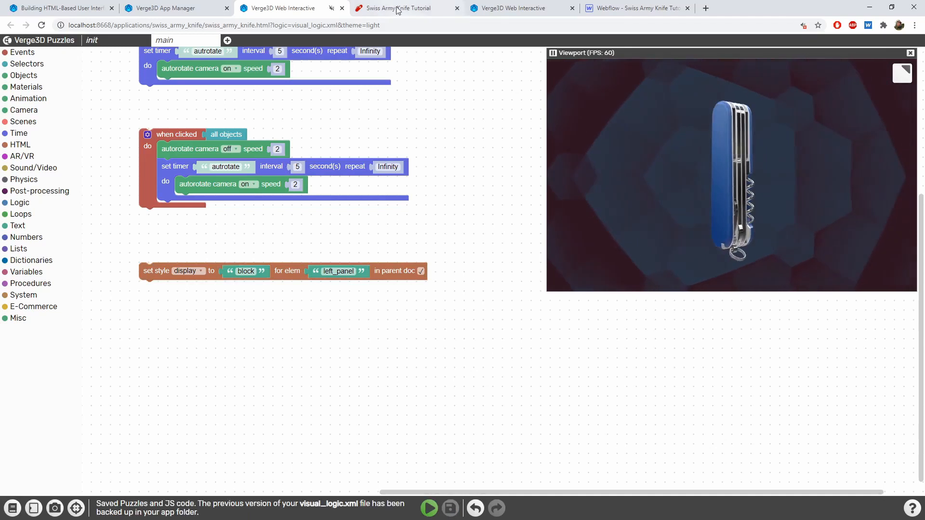
pyautogui.click(398, 9)
pyautogui.press('F5')
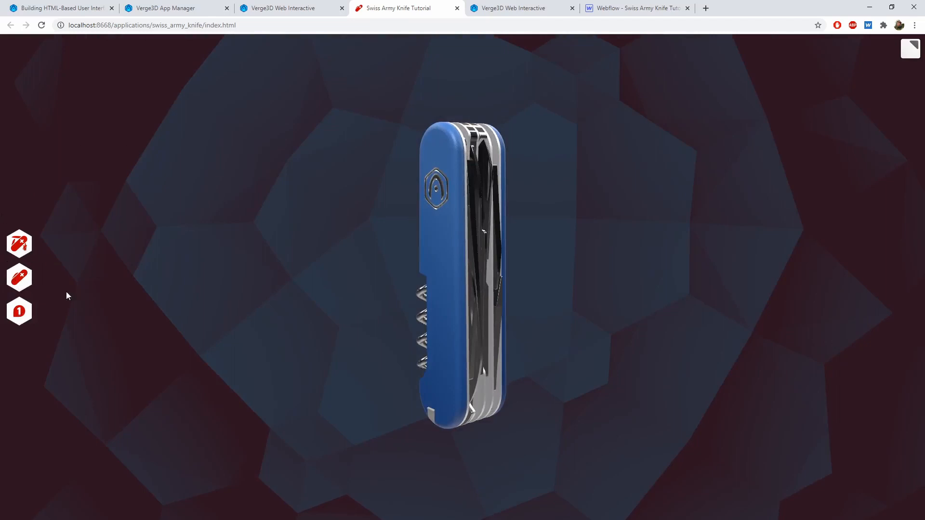
# Back in the Puzzles editor, duplicate the set style puzzle directly below the original and change the copy's element to "right_panel"
pyautogui.click(311, 7)
pyautogui.click(162, 279)
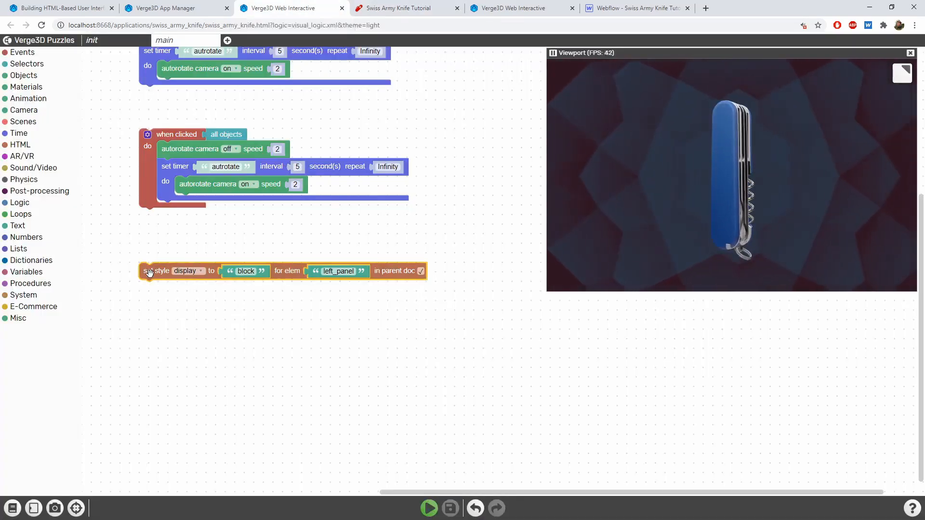
pyautogui.hotkey('ctrl', 'c')
pyautogui.hotkey('ctrl', 'v')
pyautogui.moveTo(392, 284); pyautogui.dragTo(167, 291)
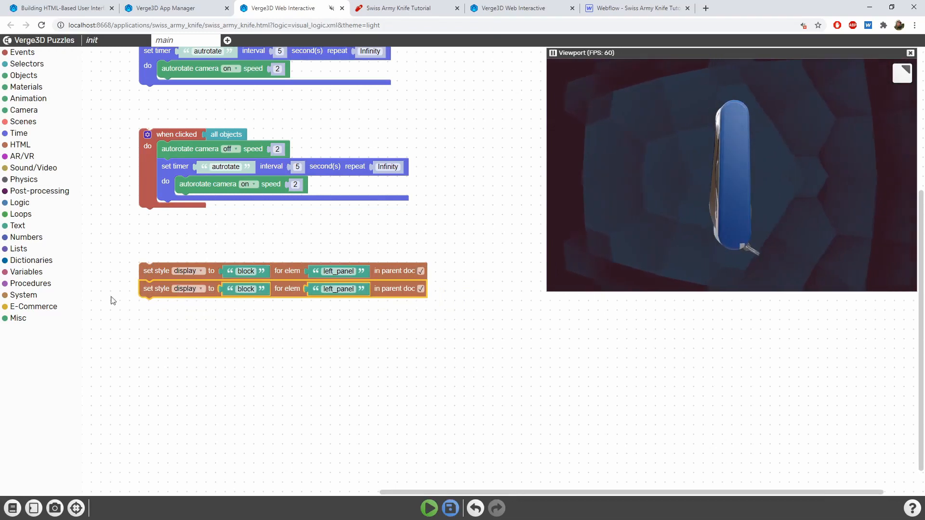
pyautogui.click(352, 288)
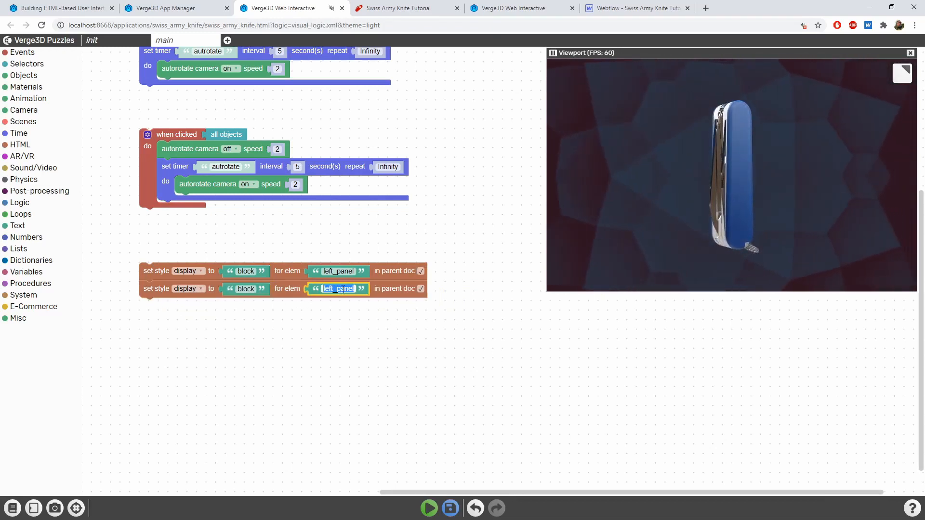
pyautogui.moveTo(332, 288); pyautogui.dragTo(306, 288)
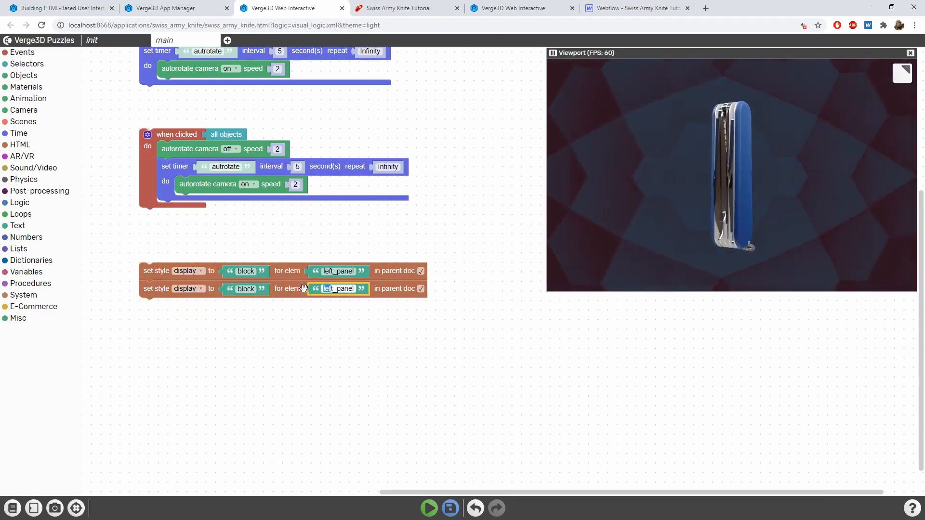
pyautogui.press('BackSpace')
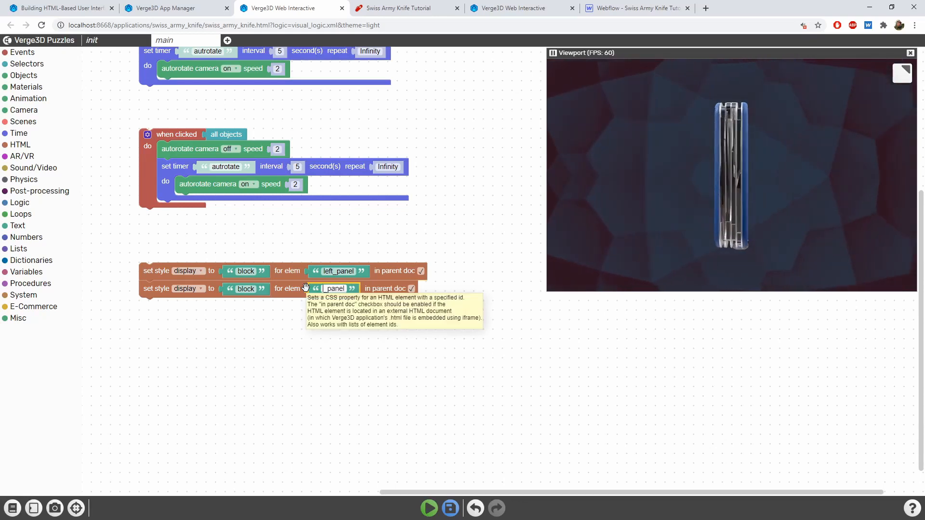
pyautogui.write('right')
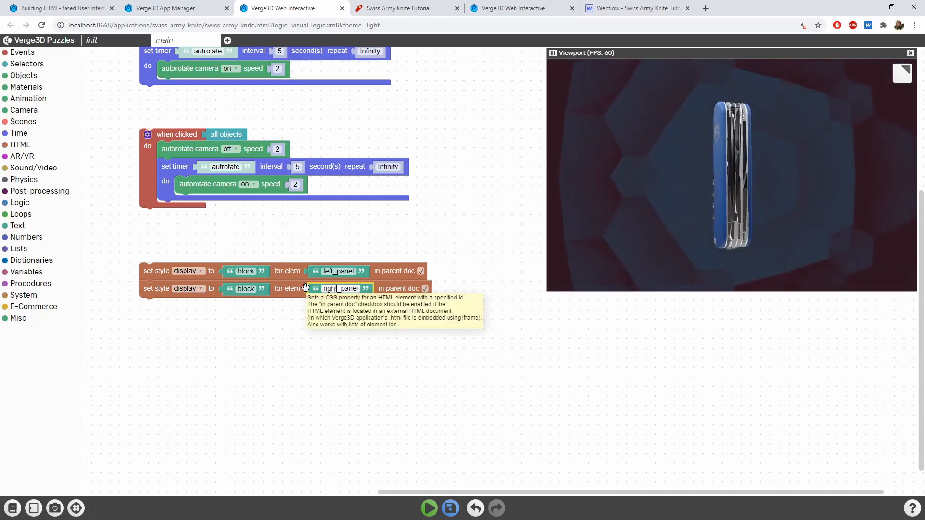
# Save the puzzles, reload the Swiss Army Knife app's page, and rotate the knife model to check the app with both button panels
pyautogui.click(450, 508)
pyautogui.click(401, 5)
pyautogui.press('F5')
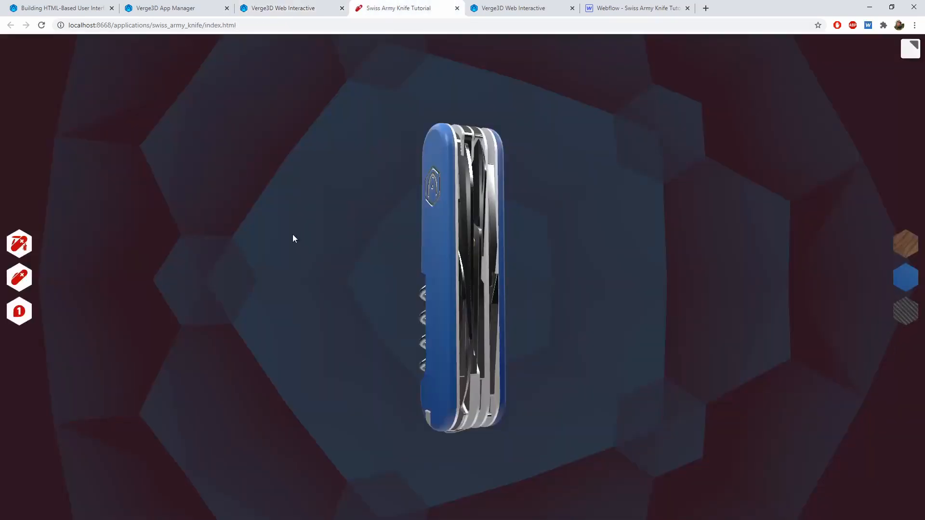
pyautogui.moveTo(293, 234); pyautogui.dragTo(380, 236)
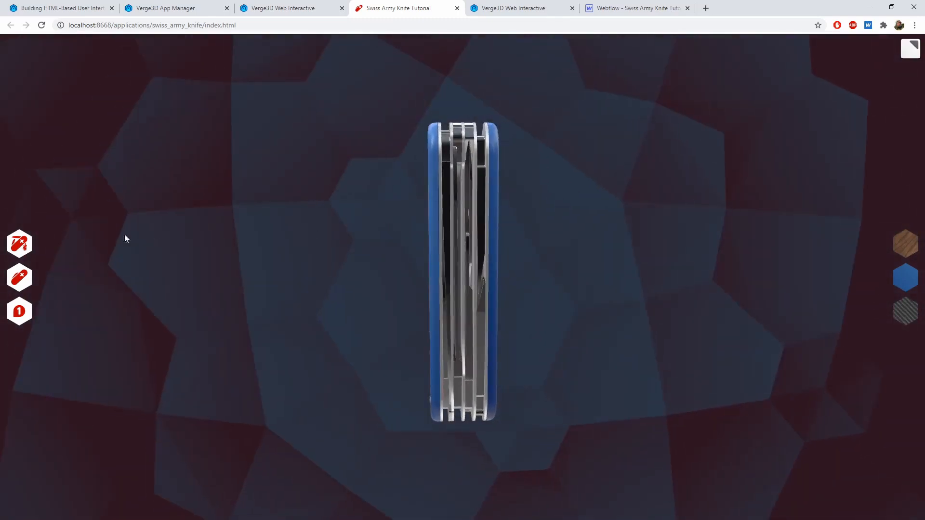
pyautogui.moveTo(146, 230); pyautogui.dragTo(252, 229)
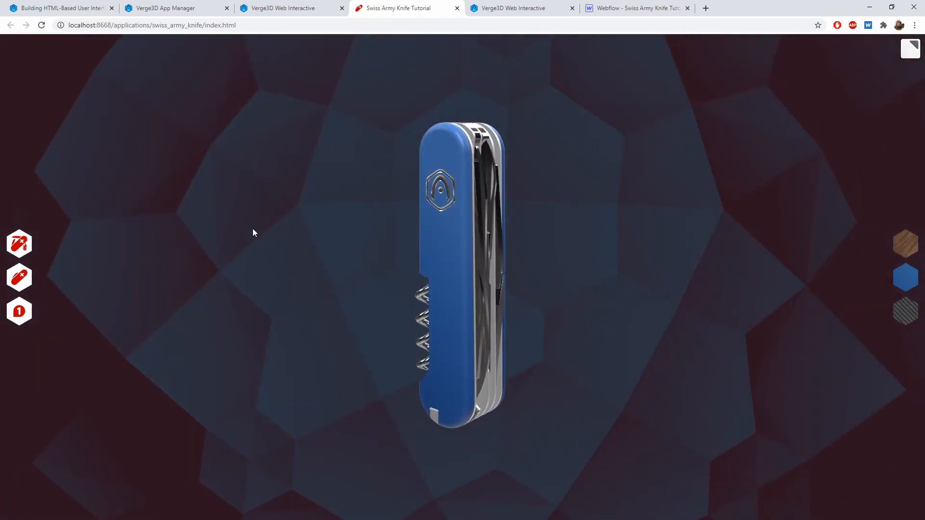